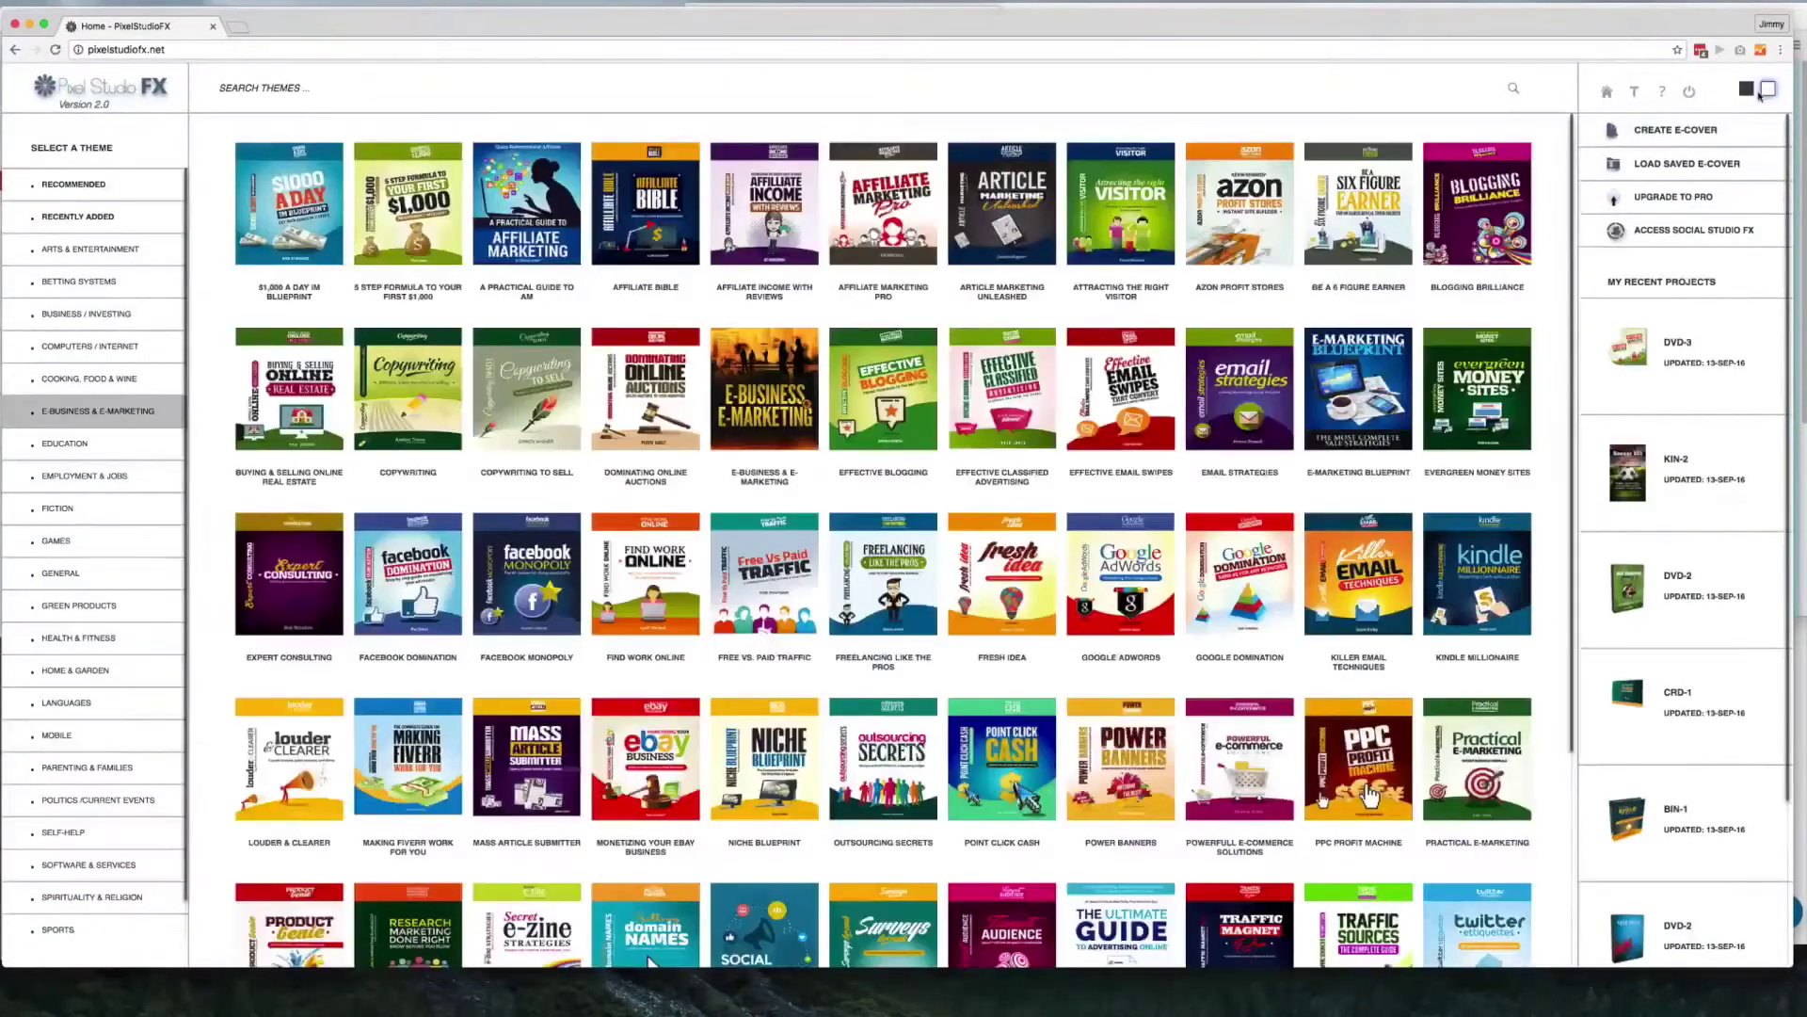
# Switch the site to the dark colour scheme and browse several theme categories, including Computers / Internet, Education and Games
pyautogui.click(1745, 94)
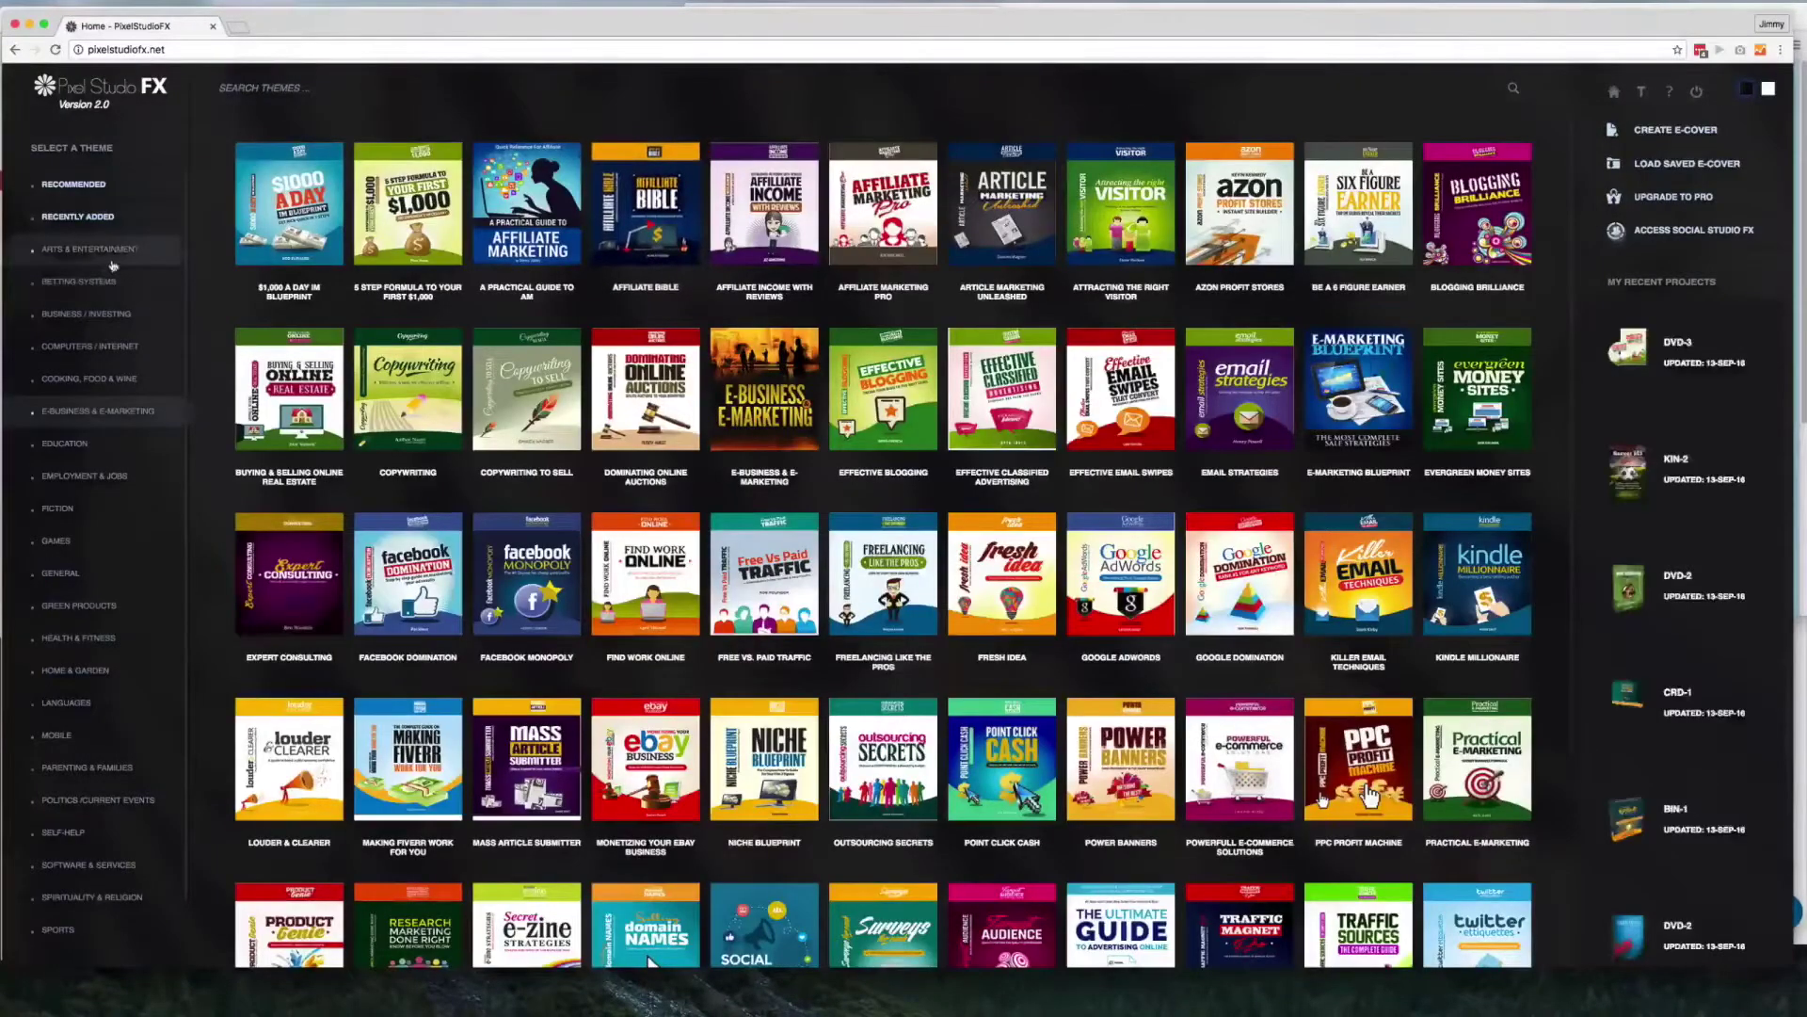
pyautogui.scroll(-1, 94, 377)
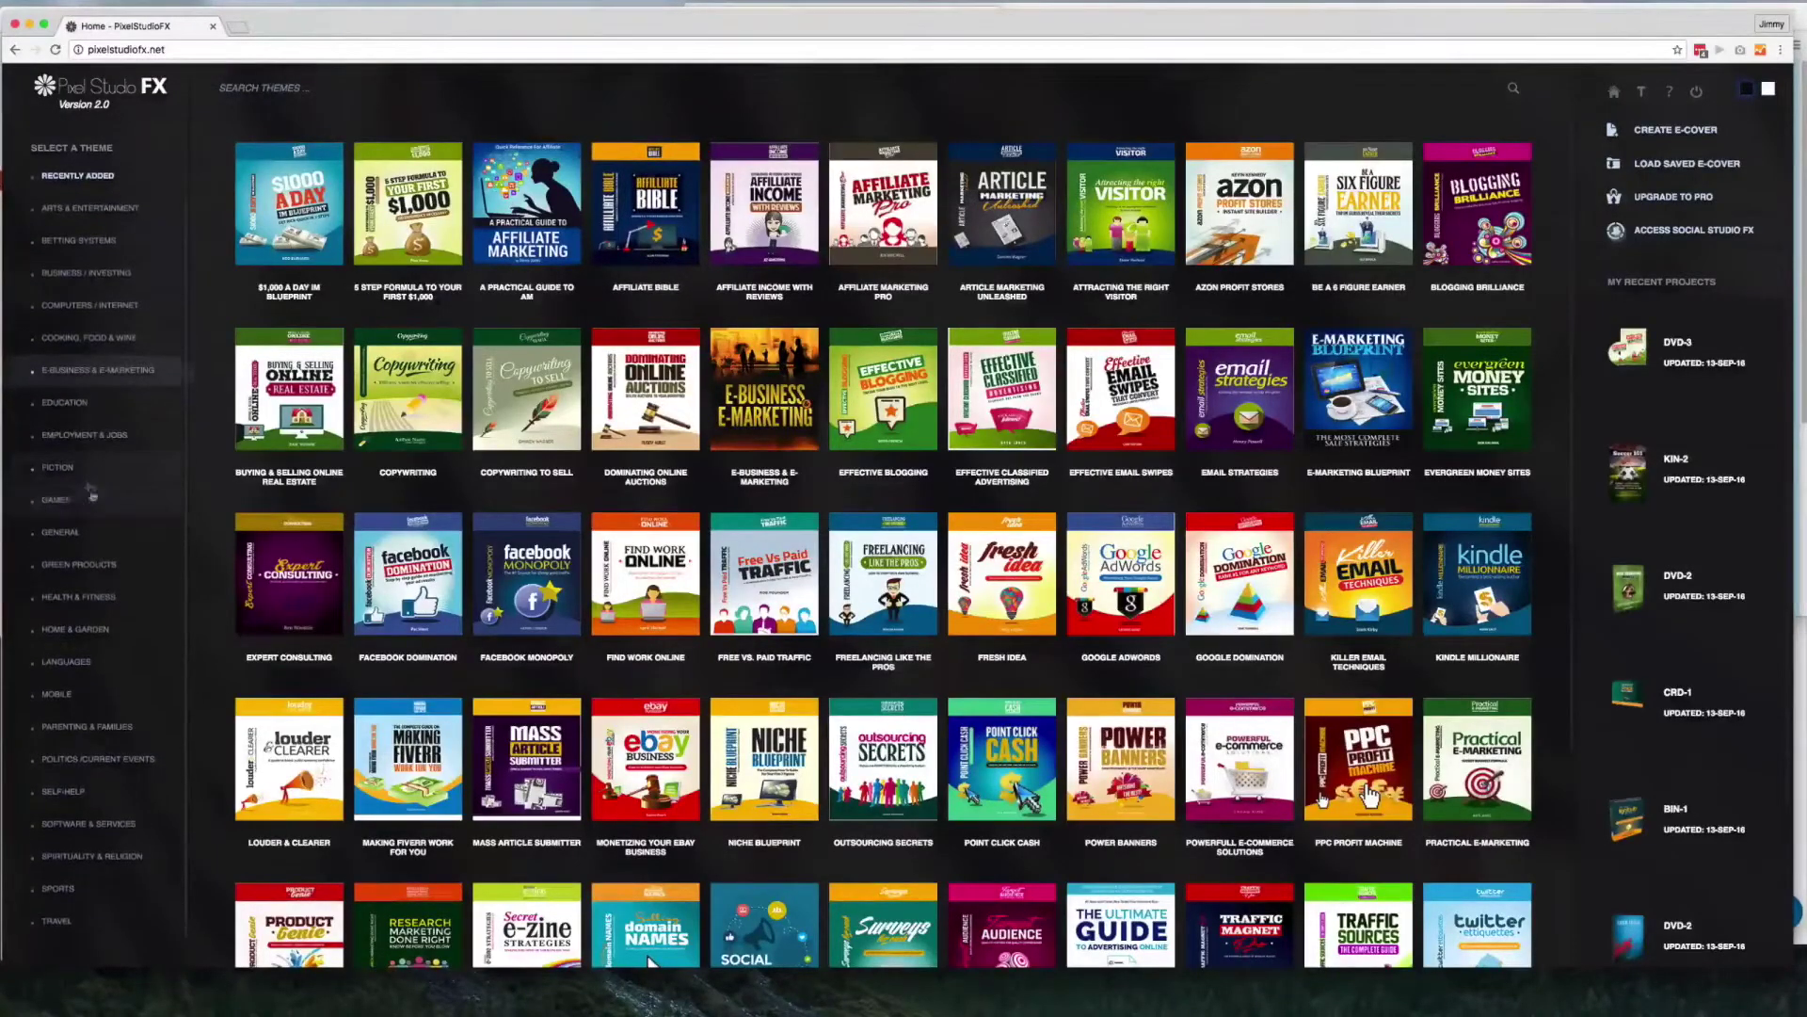
pyautogui.scroll(1, 123, 471)
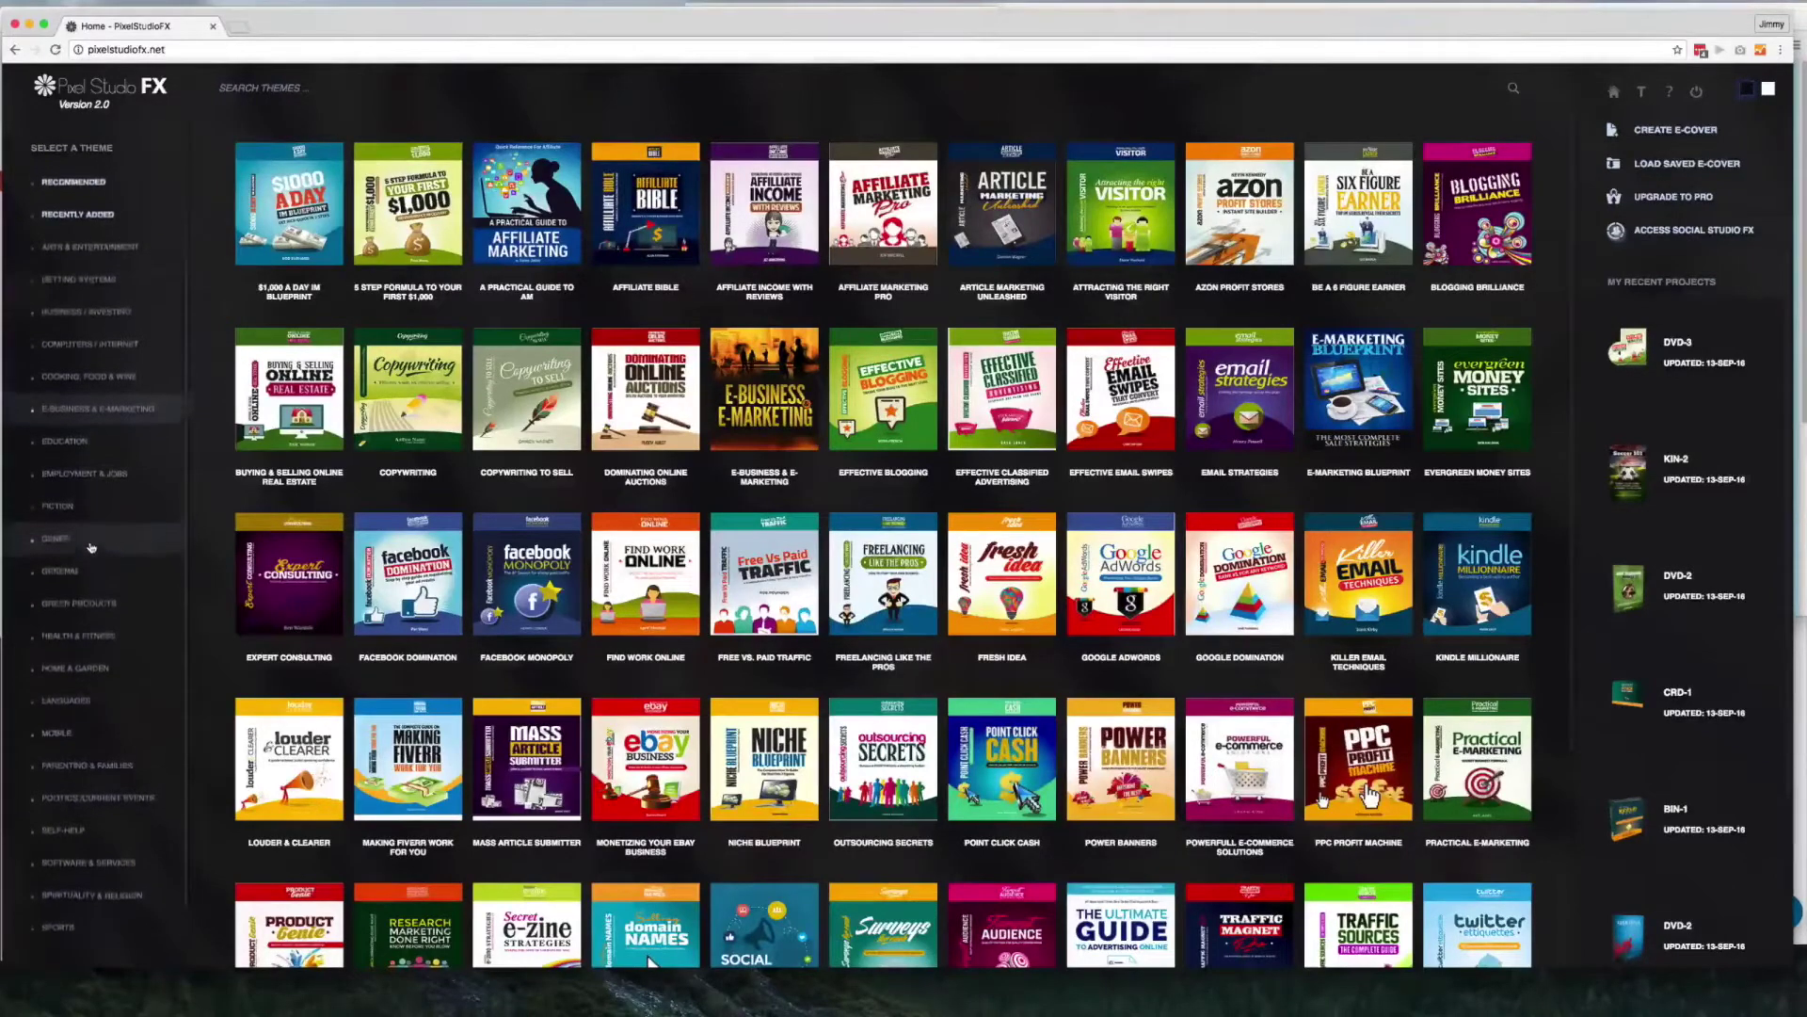
pyautogui.click(108, 379)
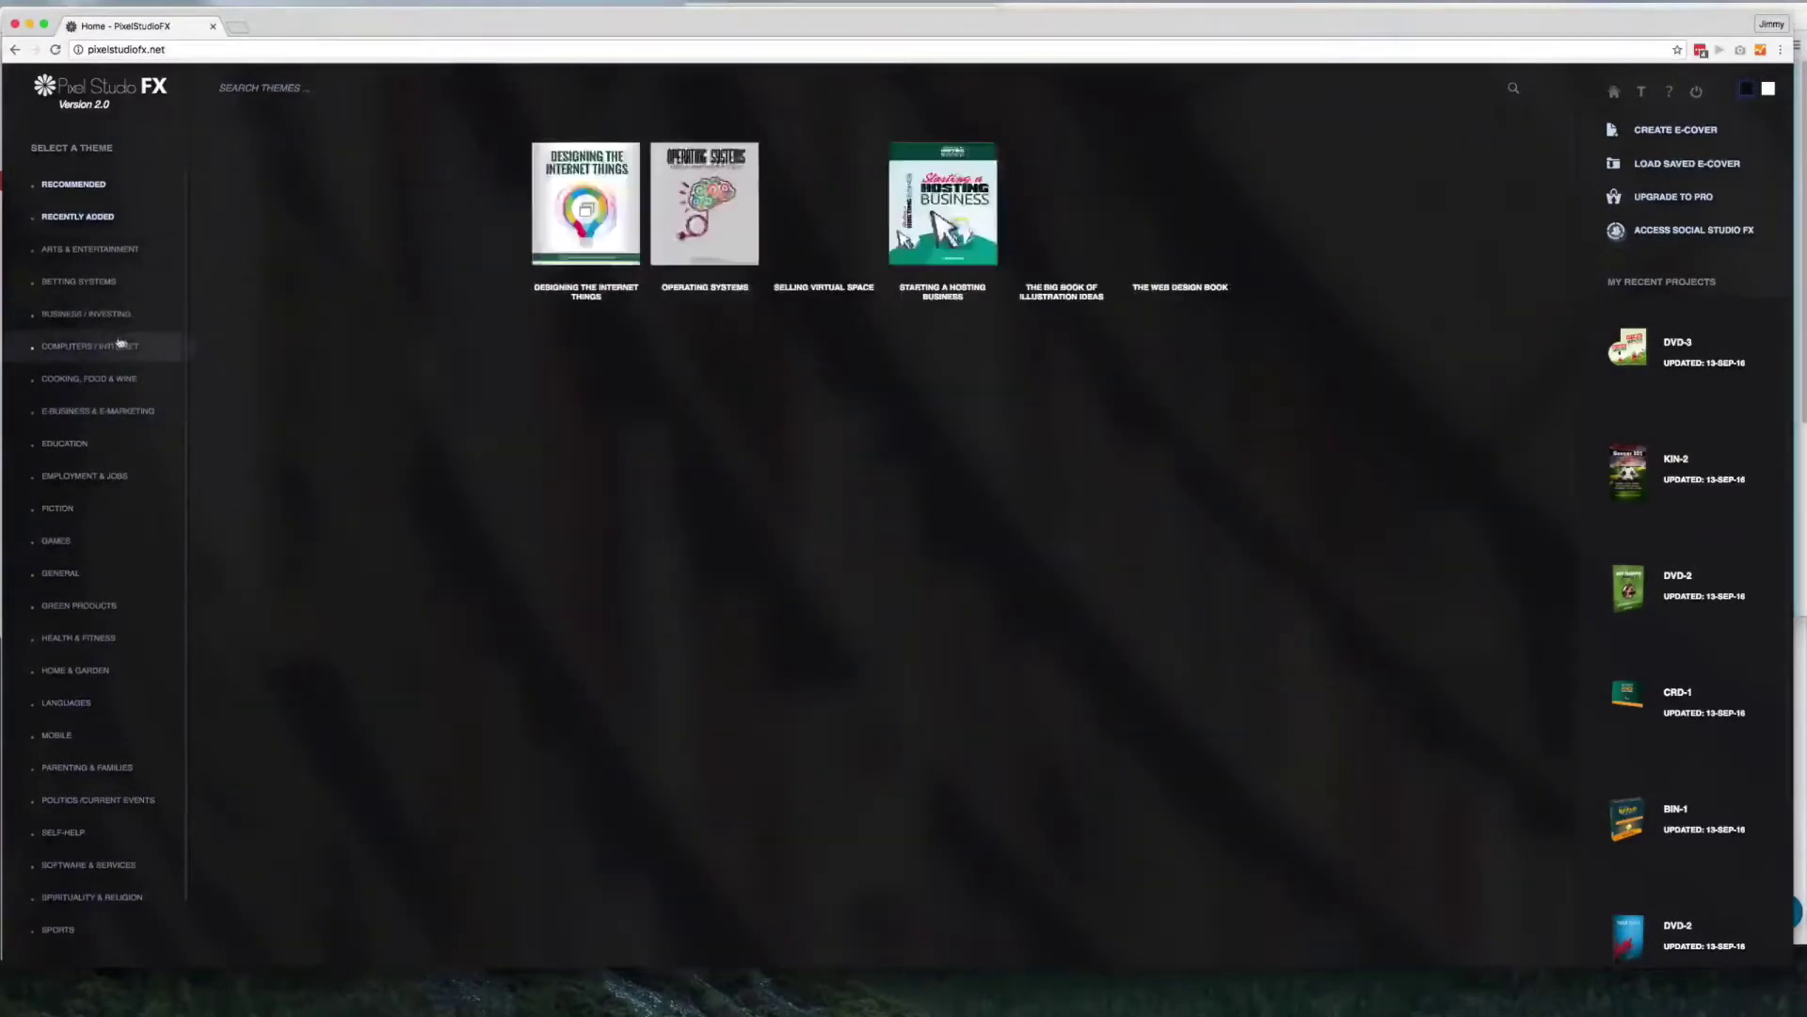
pyautogui.click(104, 440)
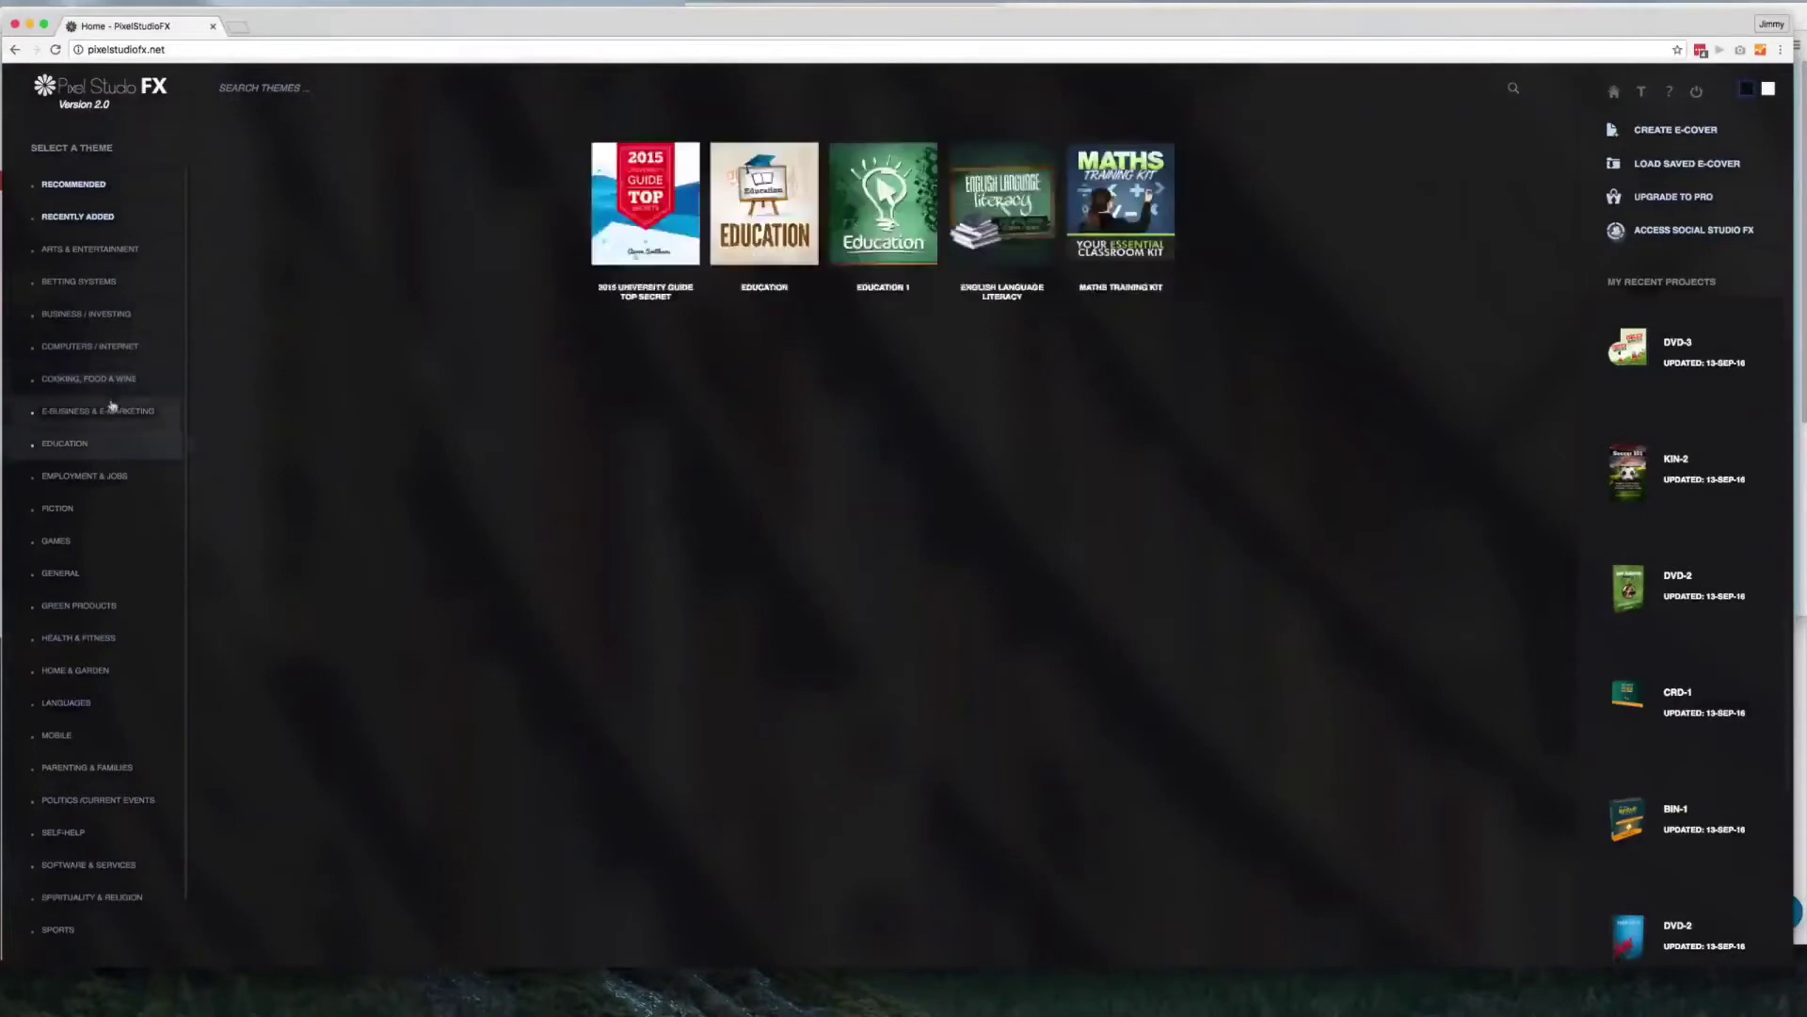
pyautogui.click(94, 314)
pyautogui.click(98, 542)
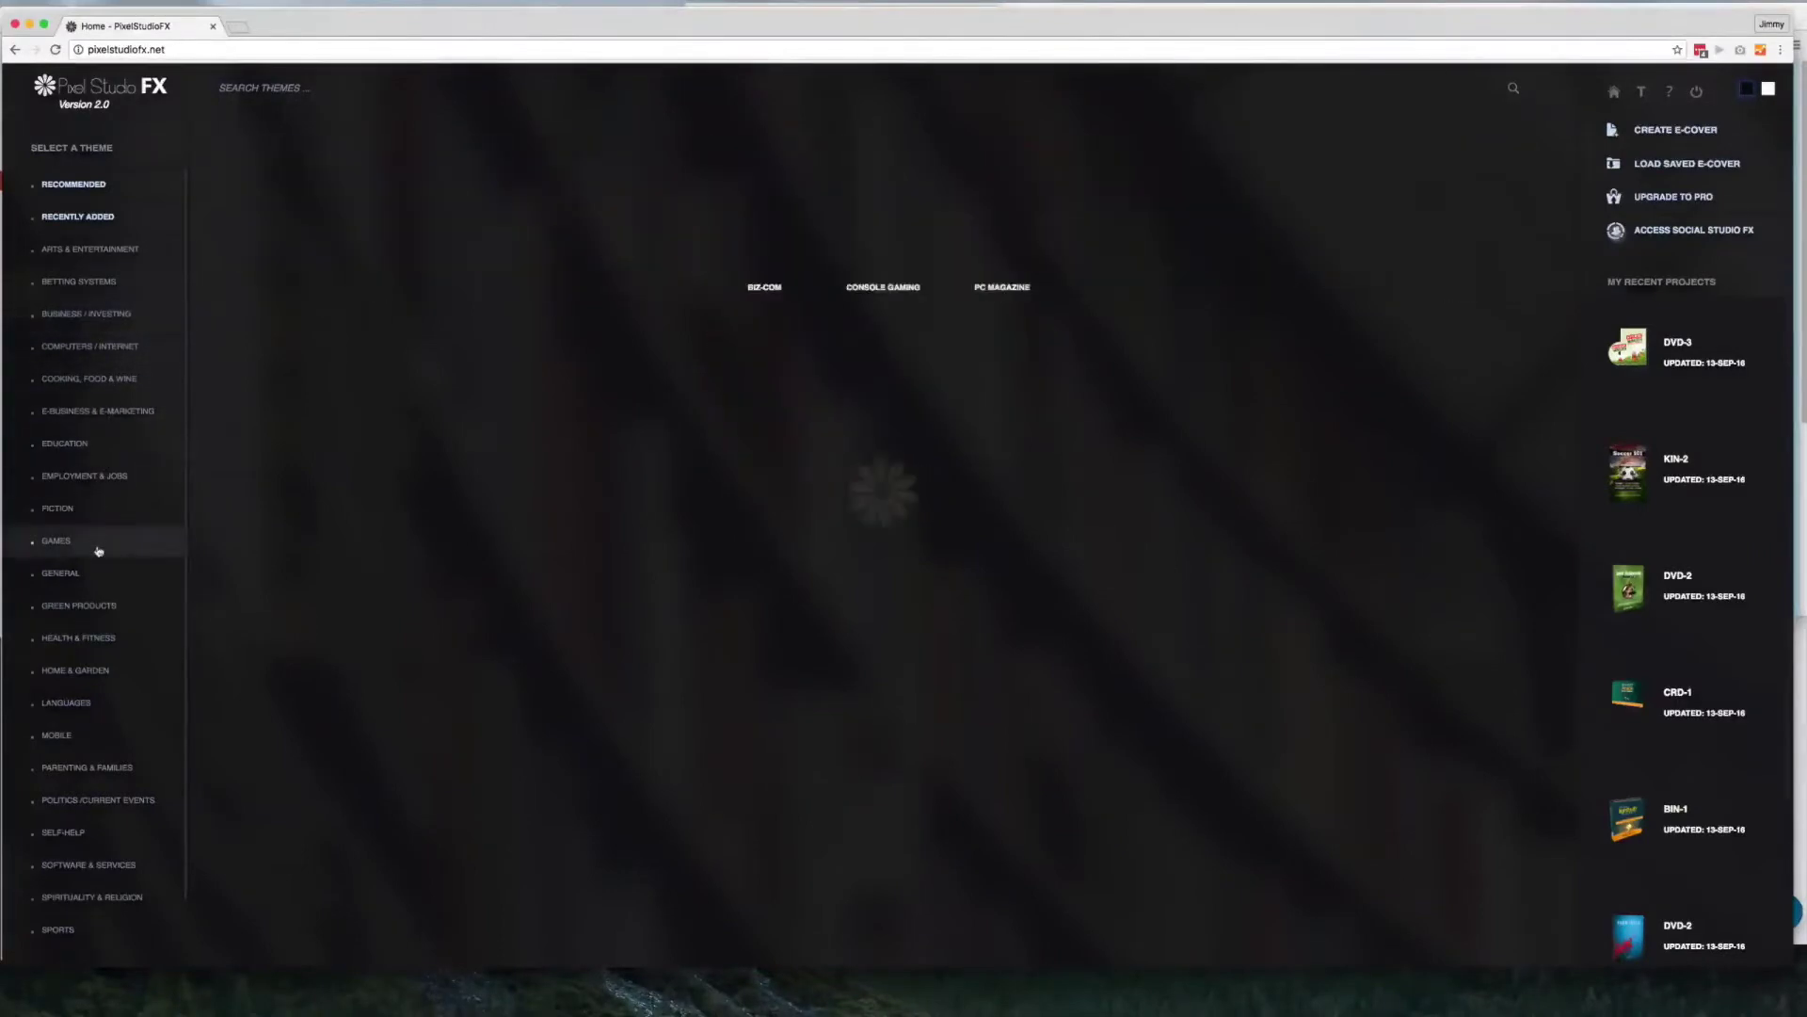
# Choose the General 04 theme from the General category and open its BOX-1 cover for editing
pyautogui.click(101, 575)
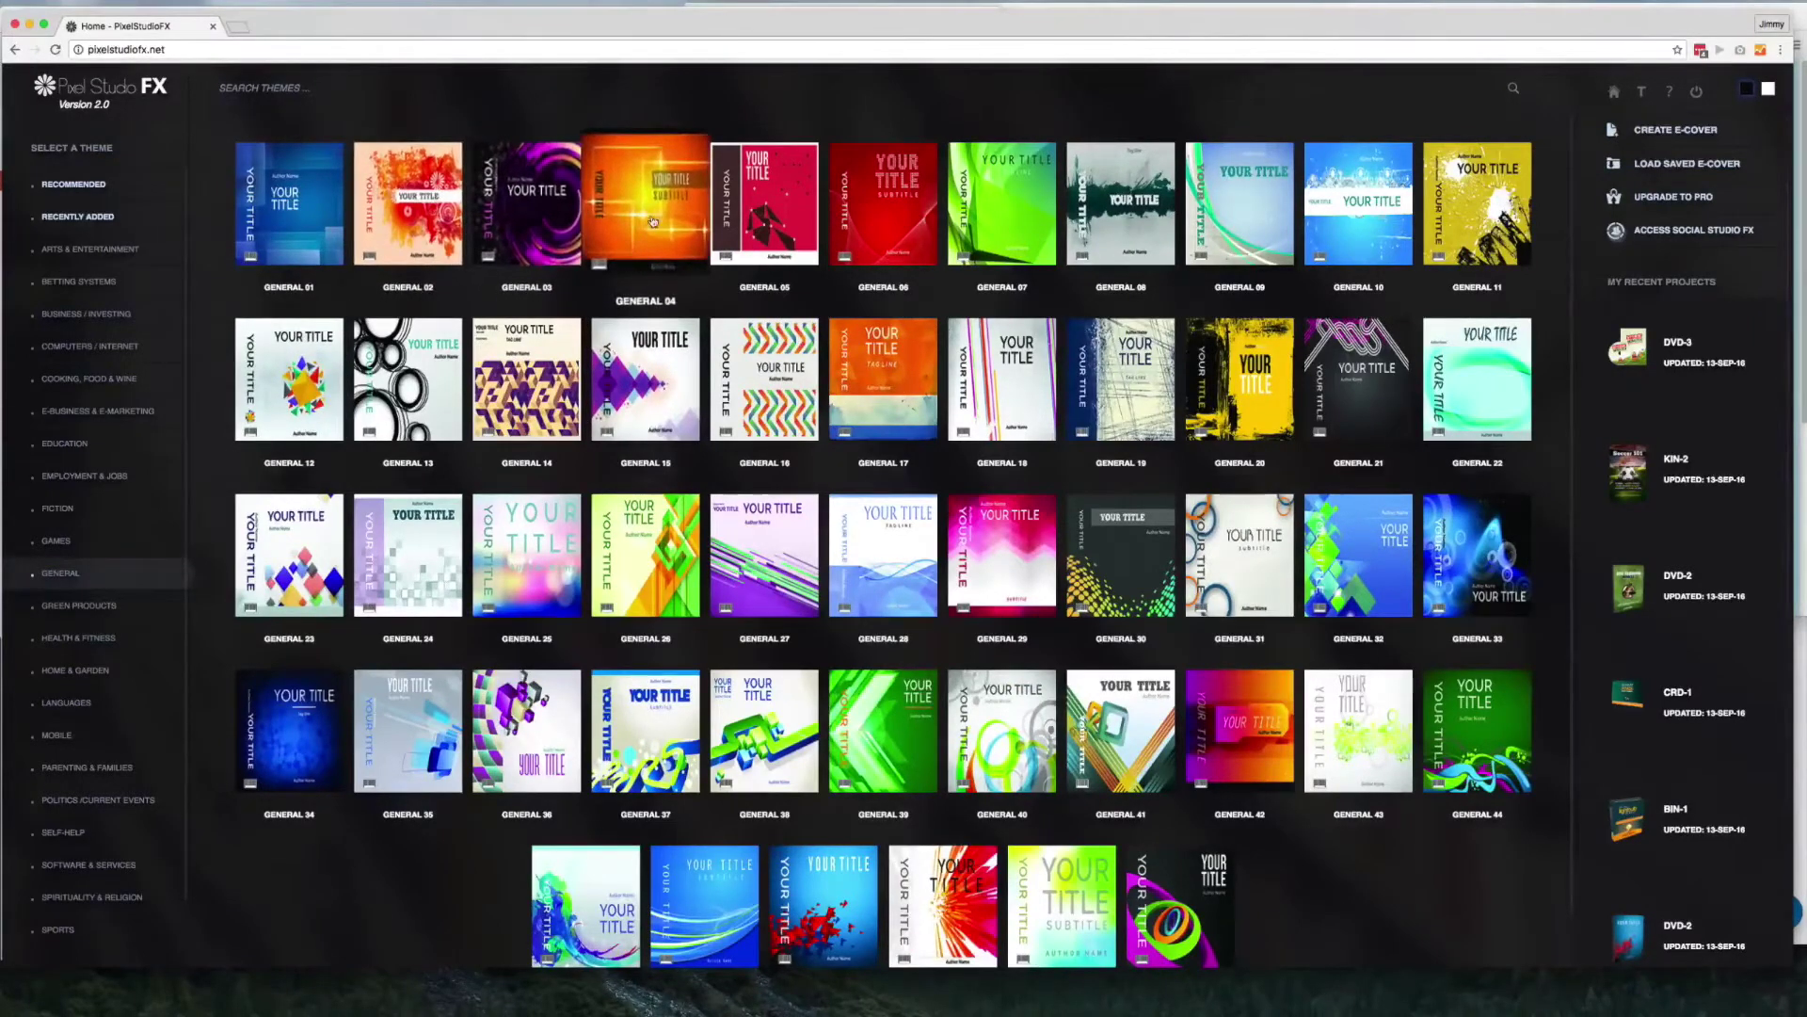
pyautogui.click(652, 222)
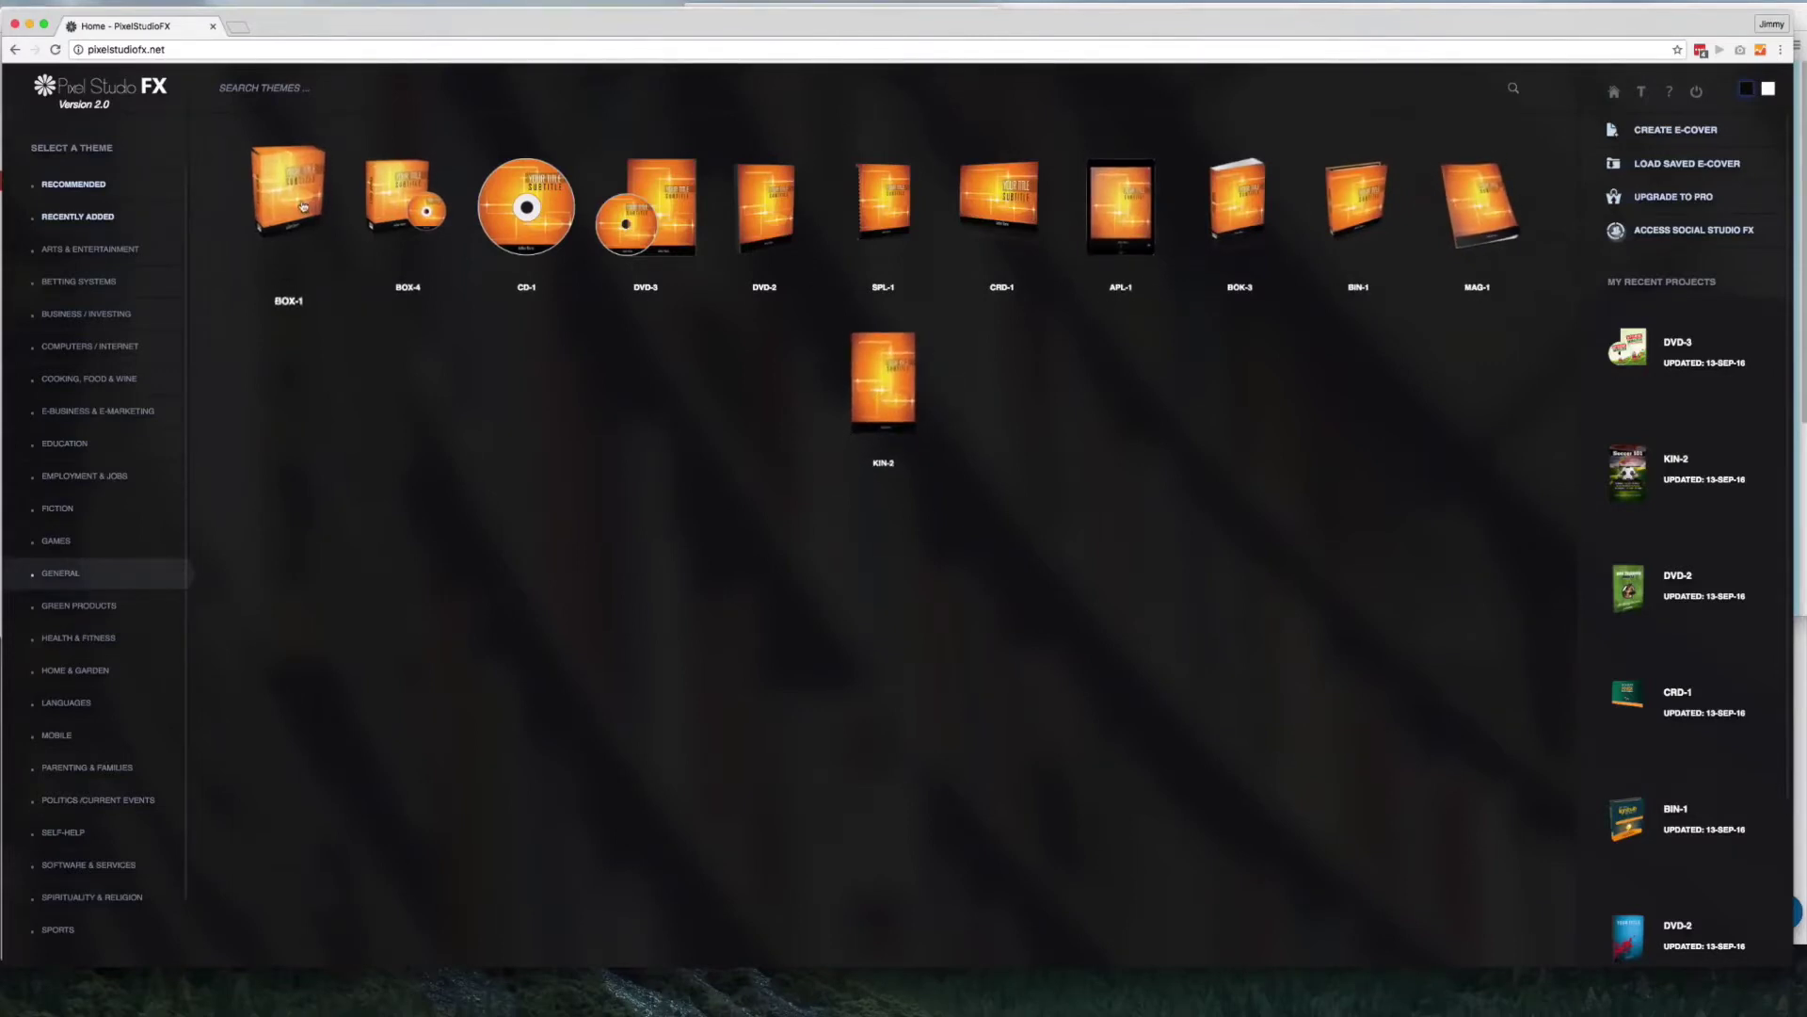
pyautogui.click(302, 206)
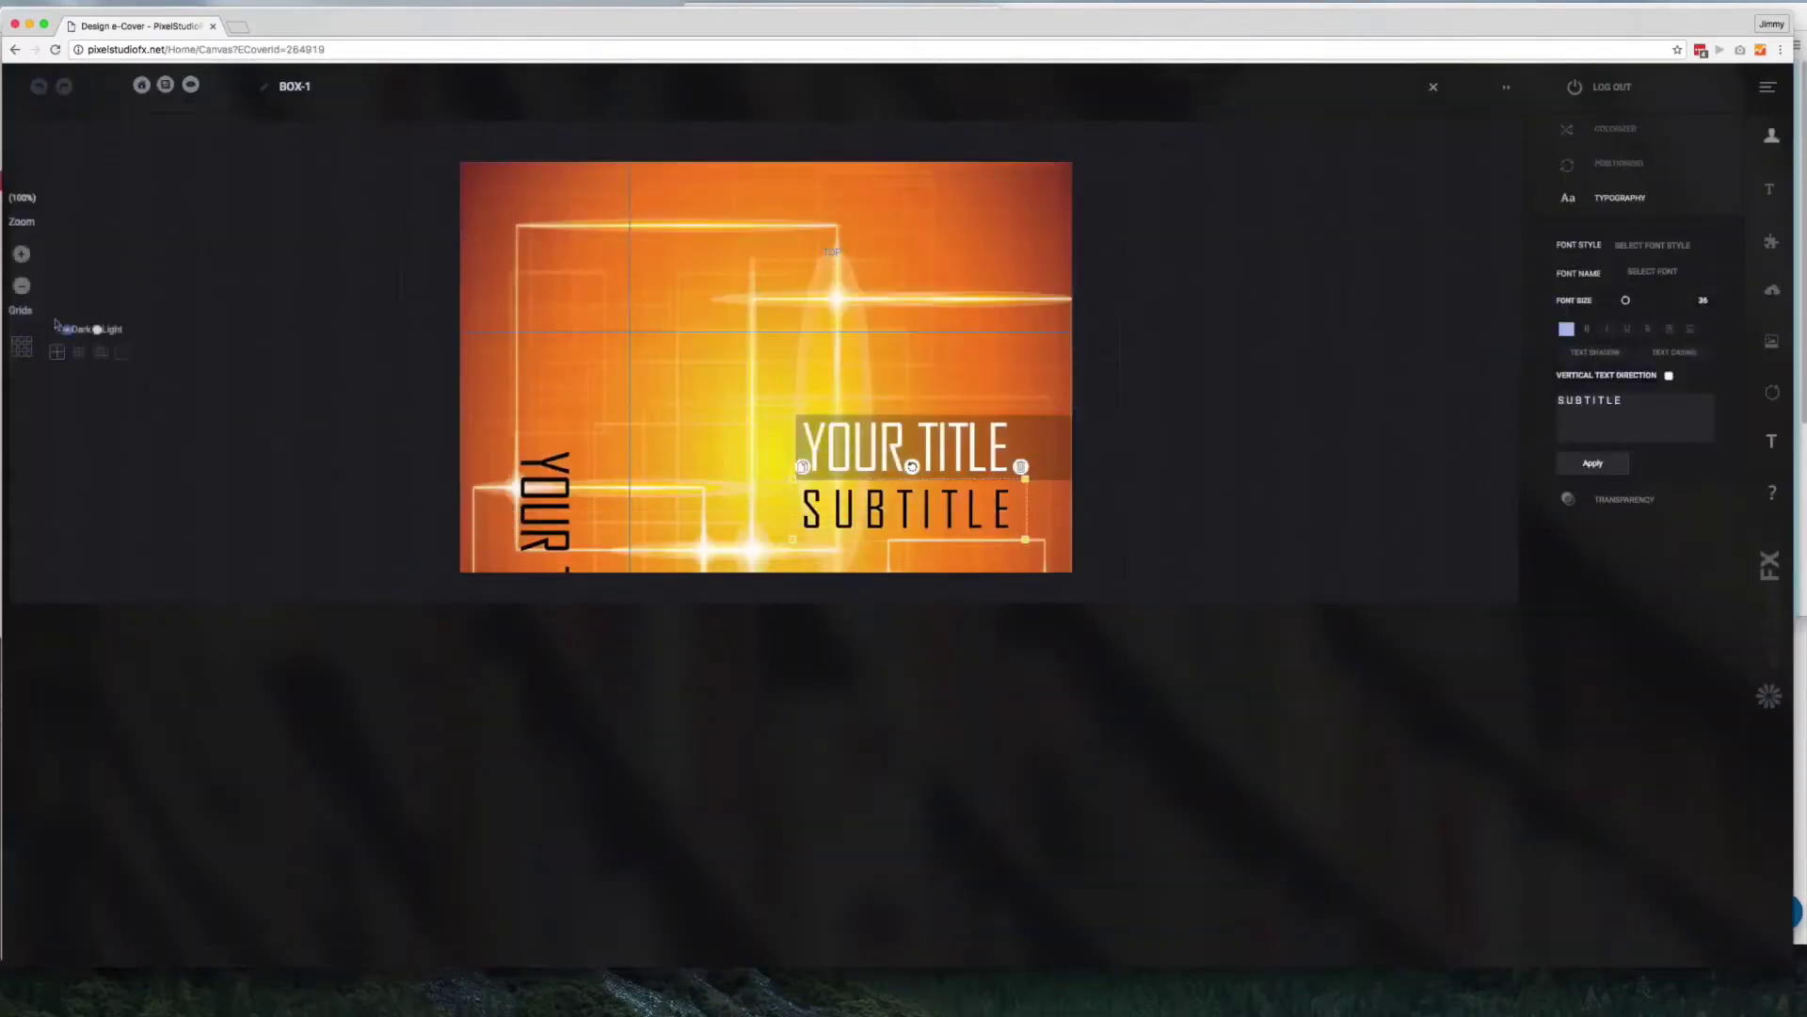
# Try the dark grid overlays on the cover canvas, and turn the grid off
pyautogui.click(21, 287)
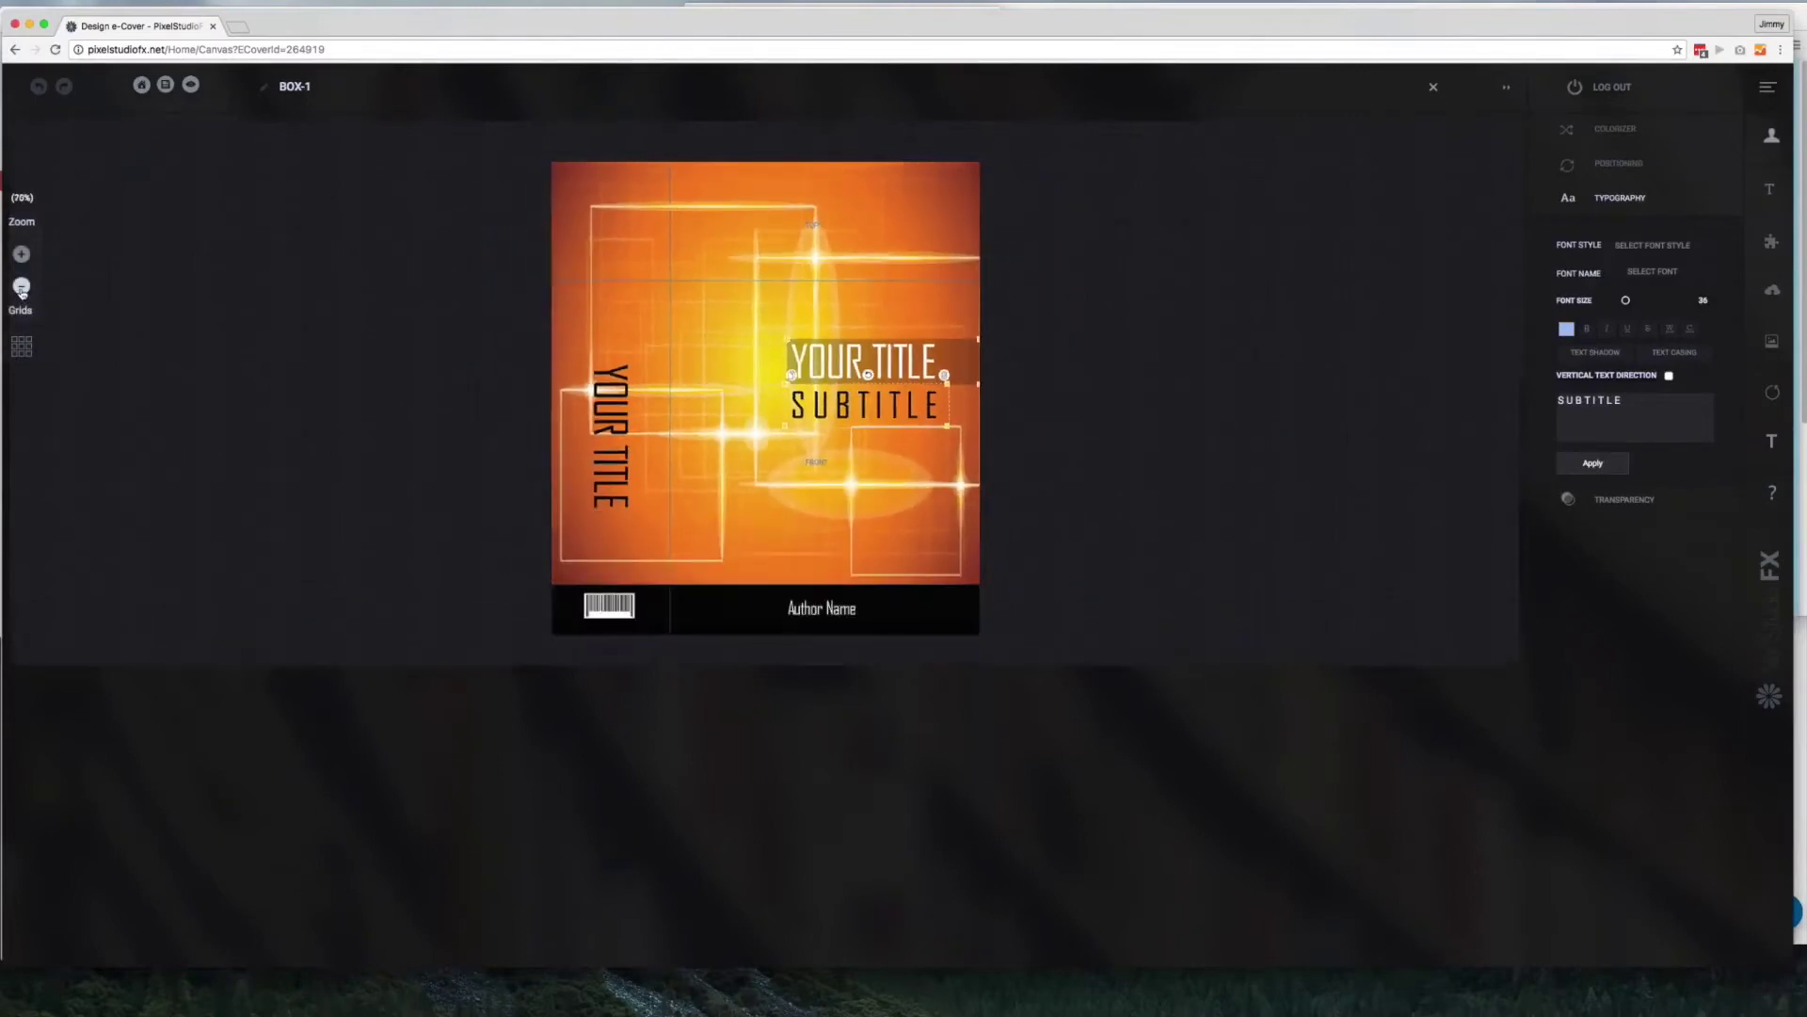
pyautogui.moveTo(15, 333)
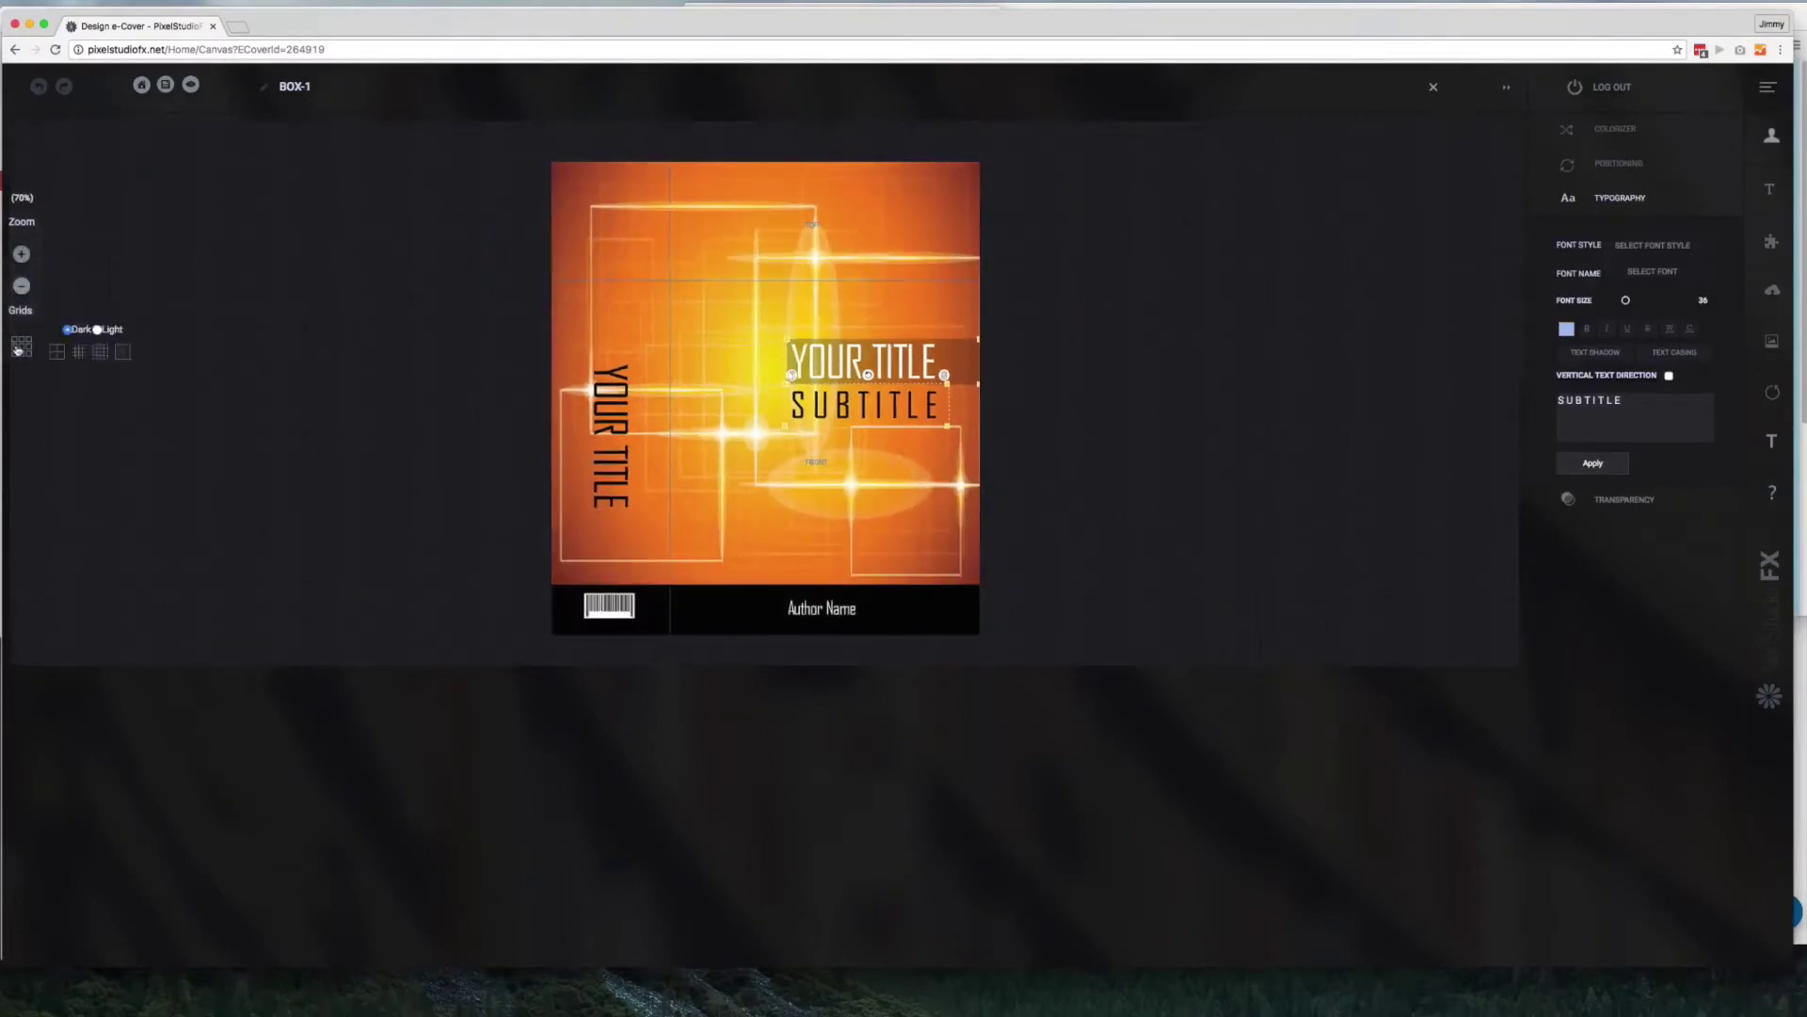
pyautogui.click(77, 353)
pyautogui.click(77, 353)
pyautogui.click(77, 353)
pyautogui.click(57, 353)
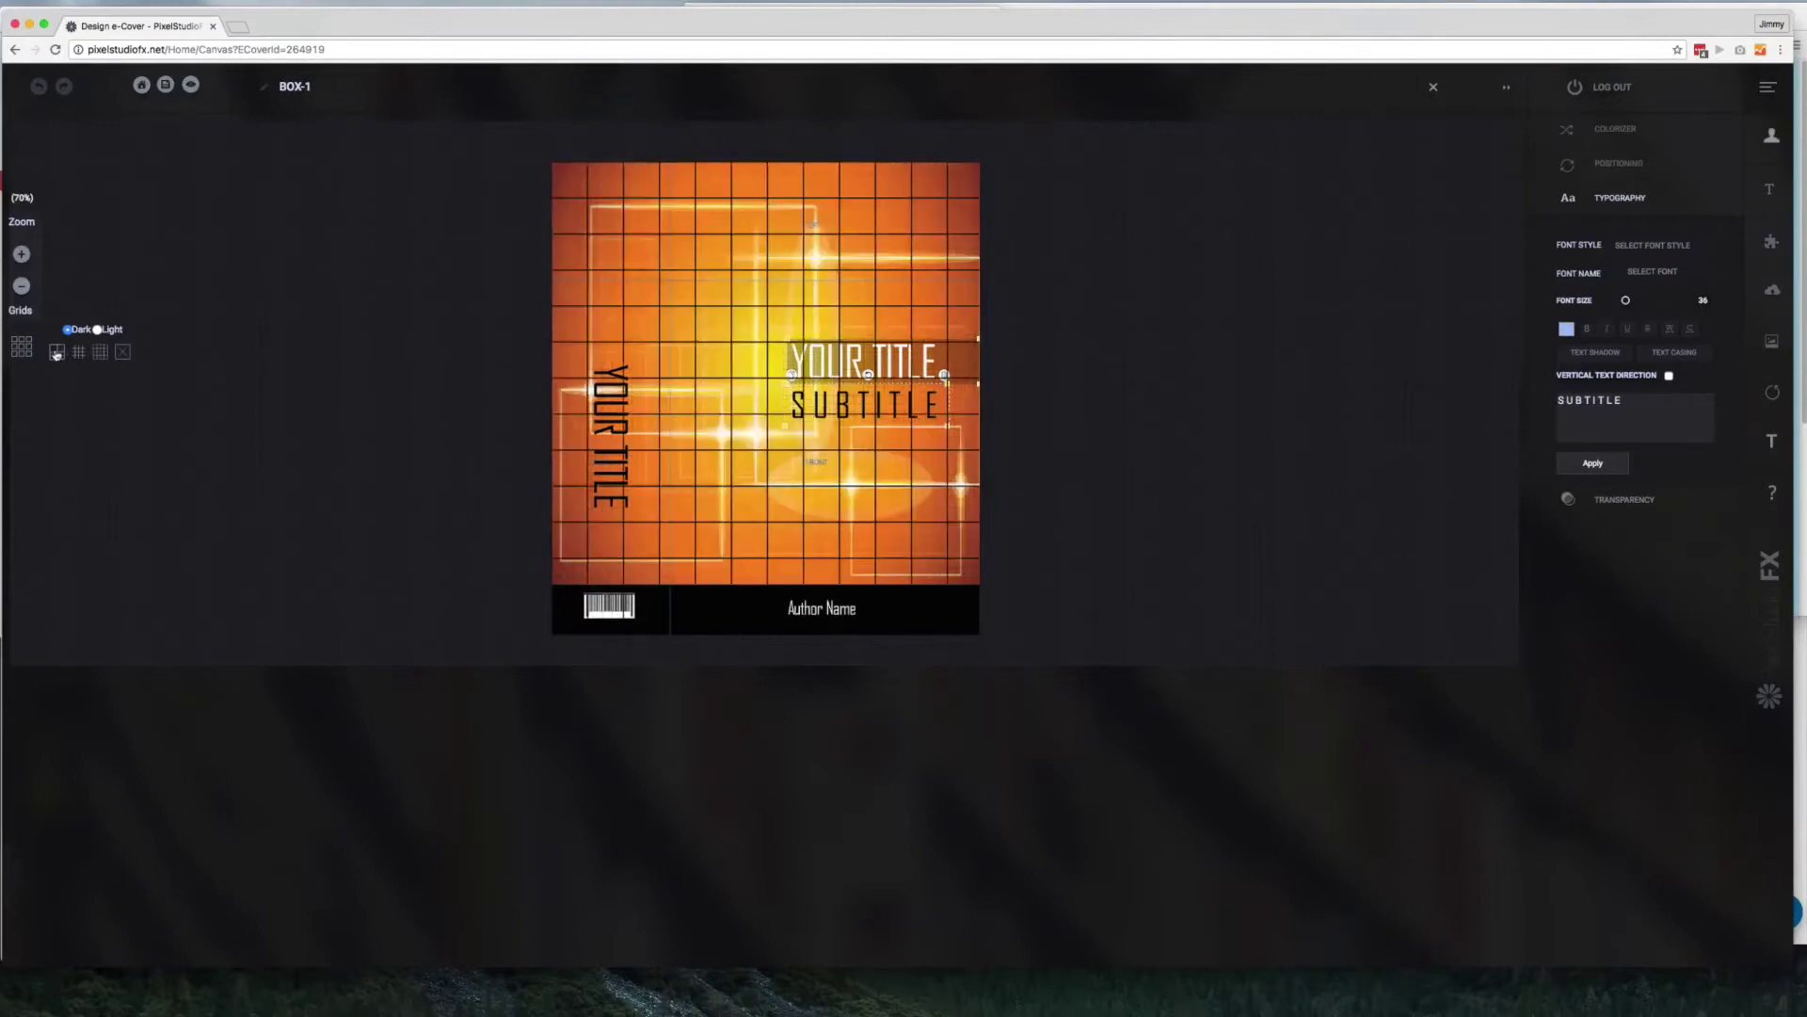
pyautogui.click(121, 355)
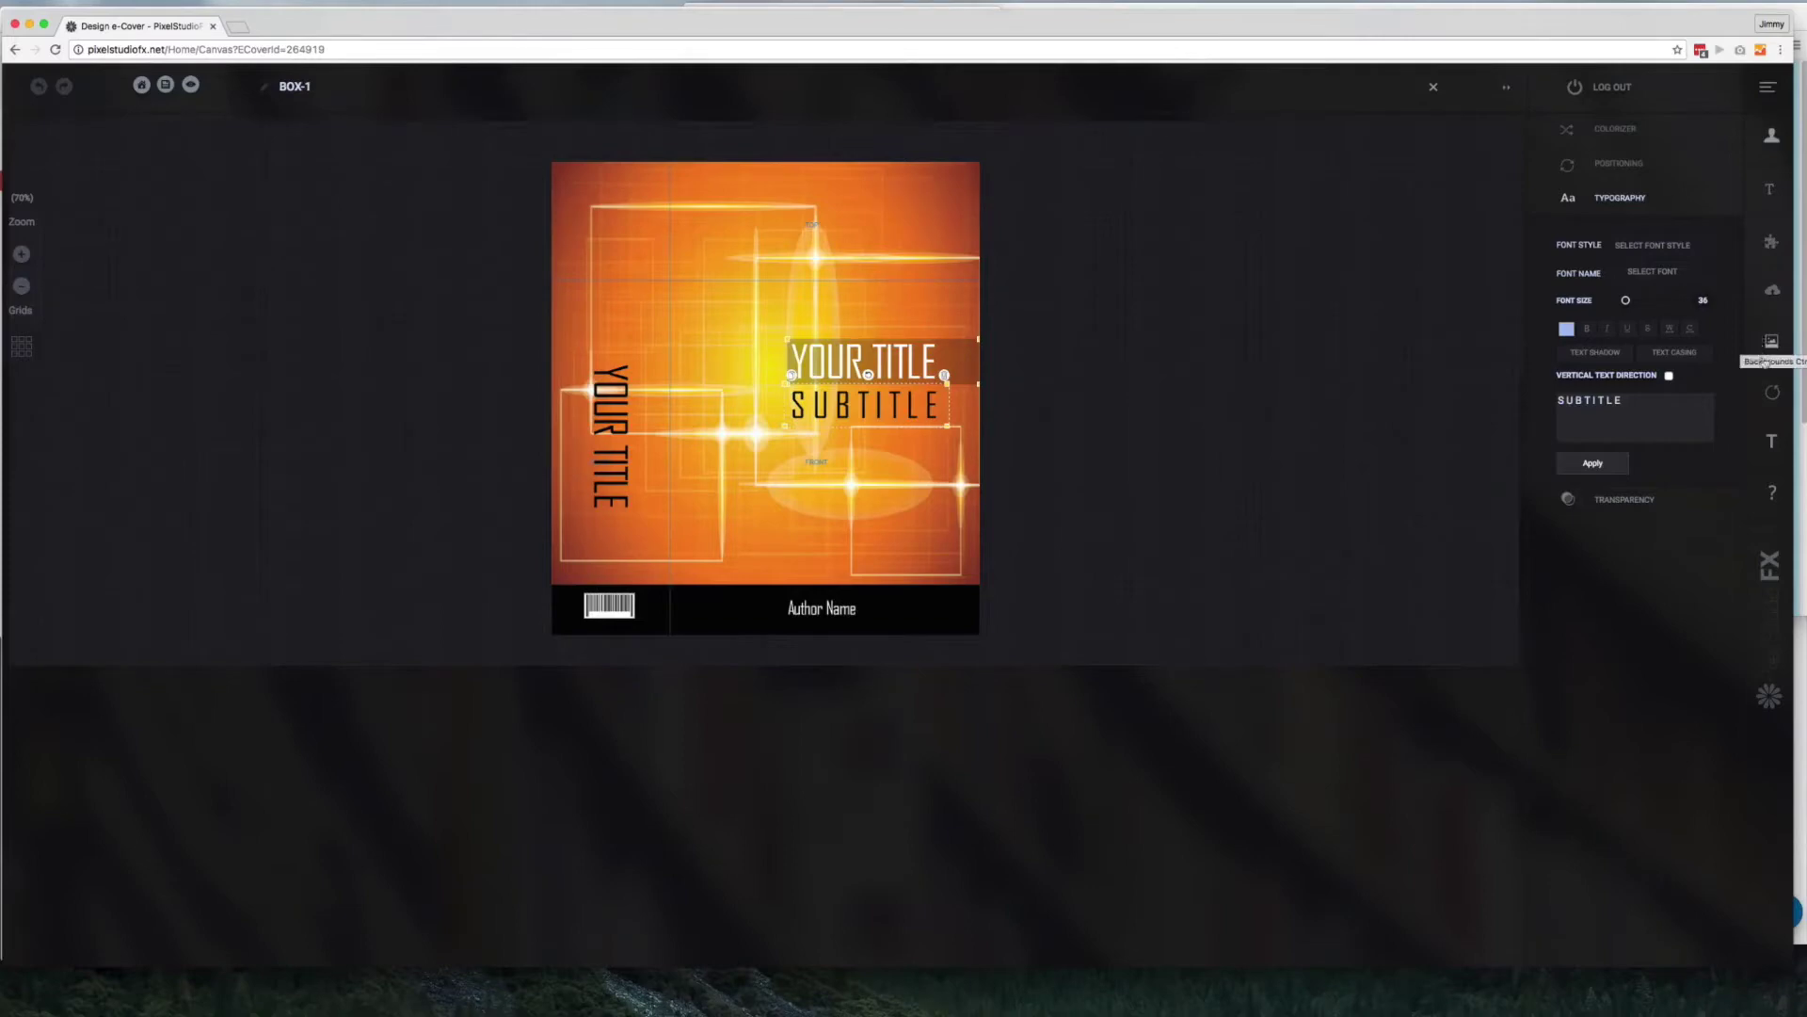
# Browse the black and white clipart library, including its File Formats and Fine UI categories
pyautogui.click(1772, 245)
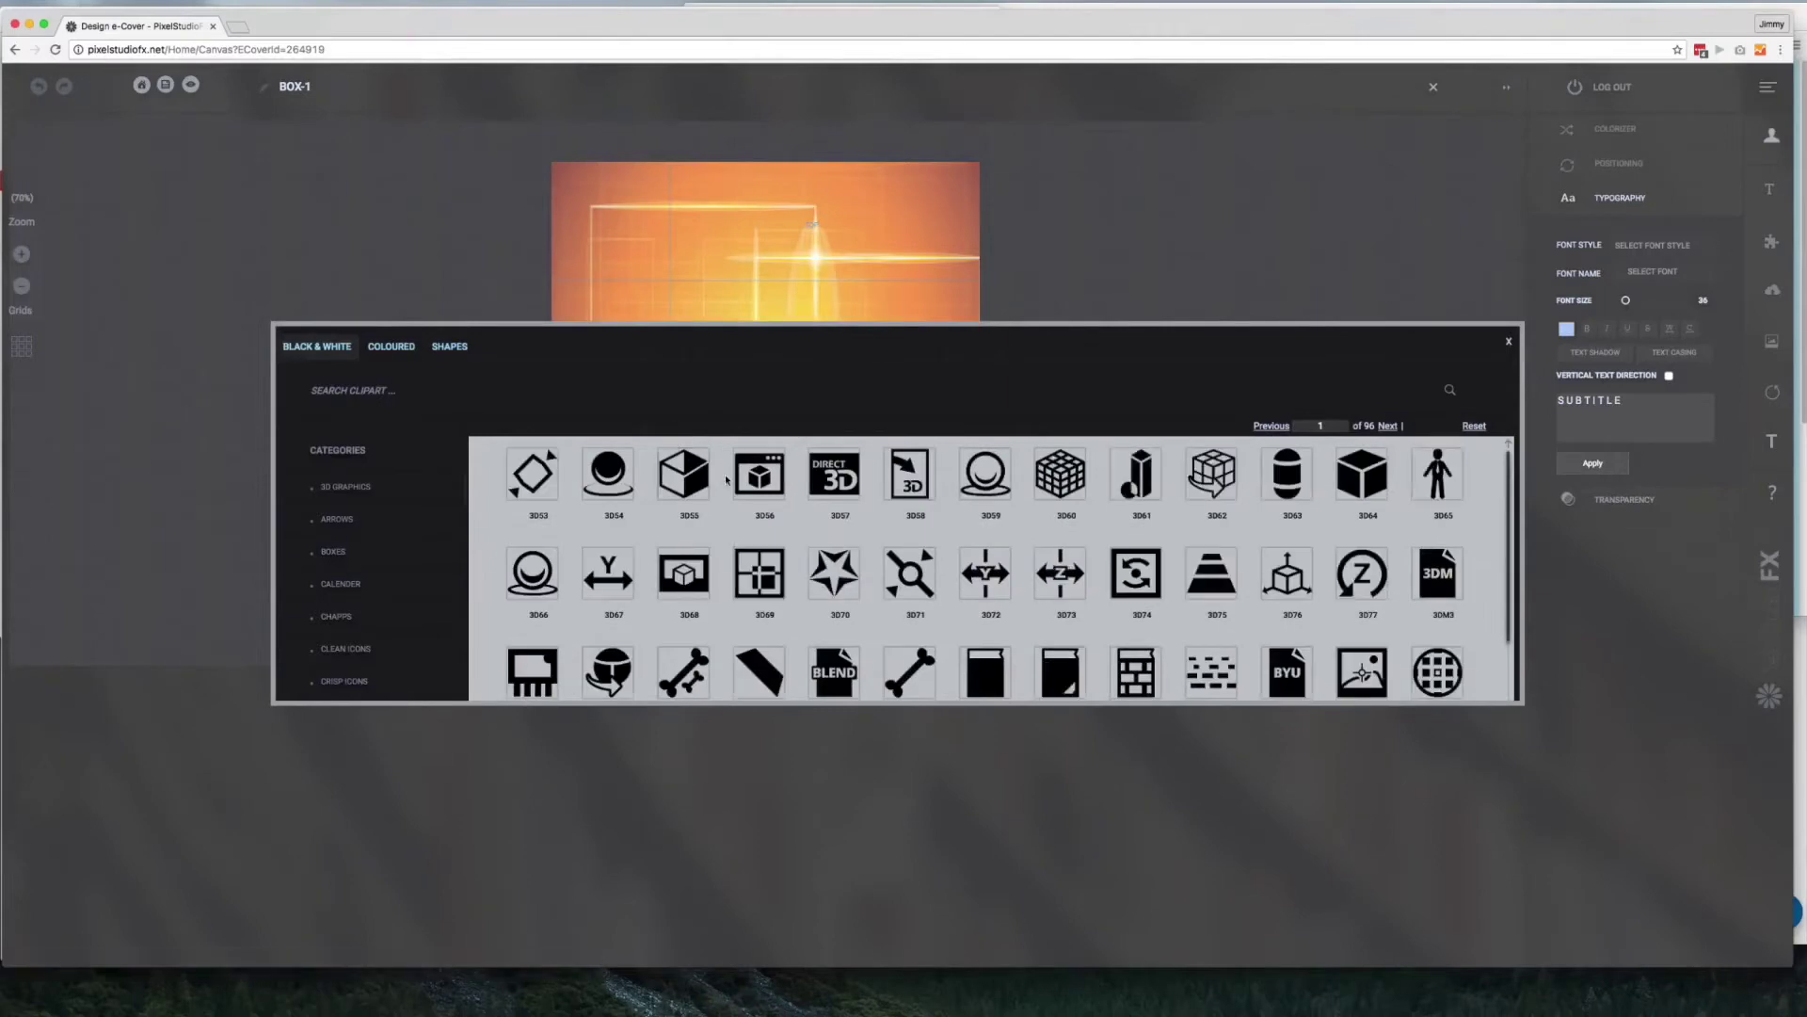
pyautogui.scroll(-5, 386, 546)
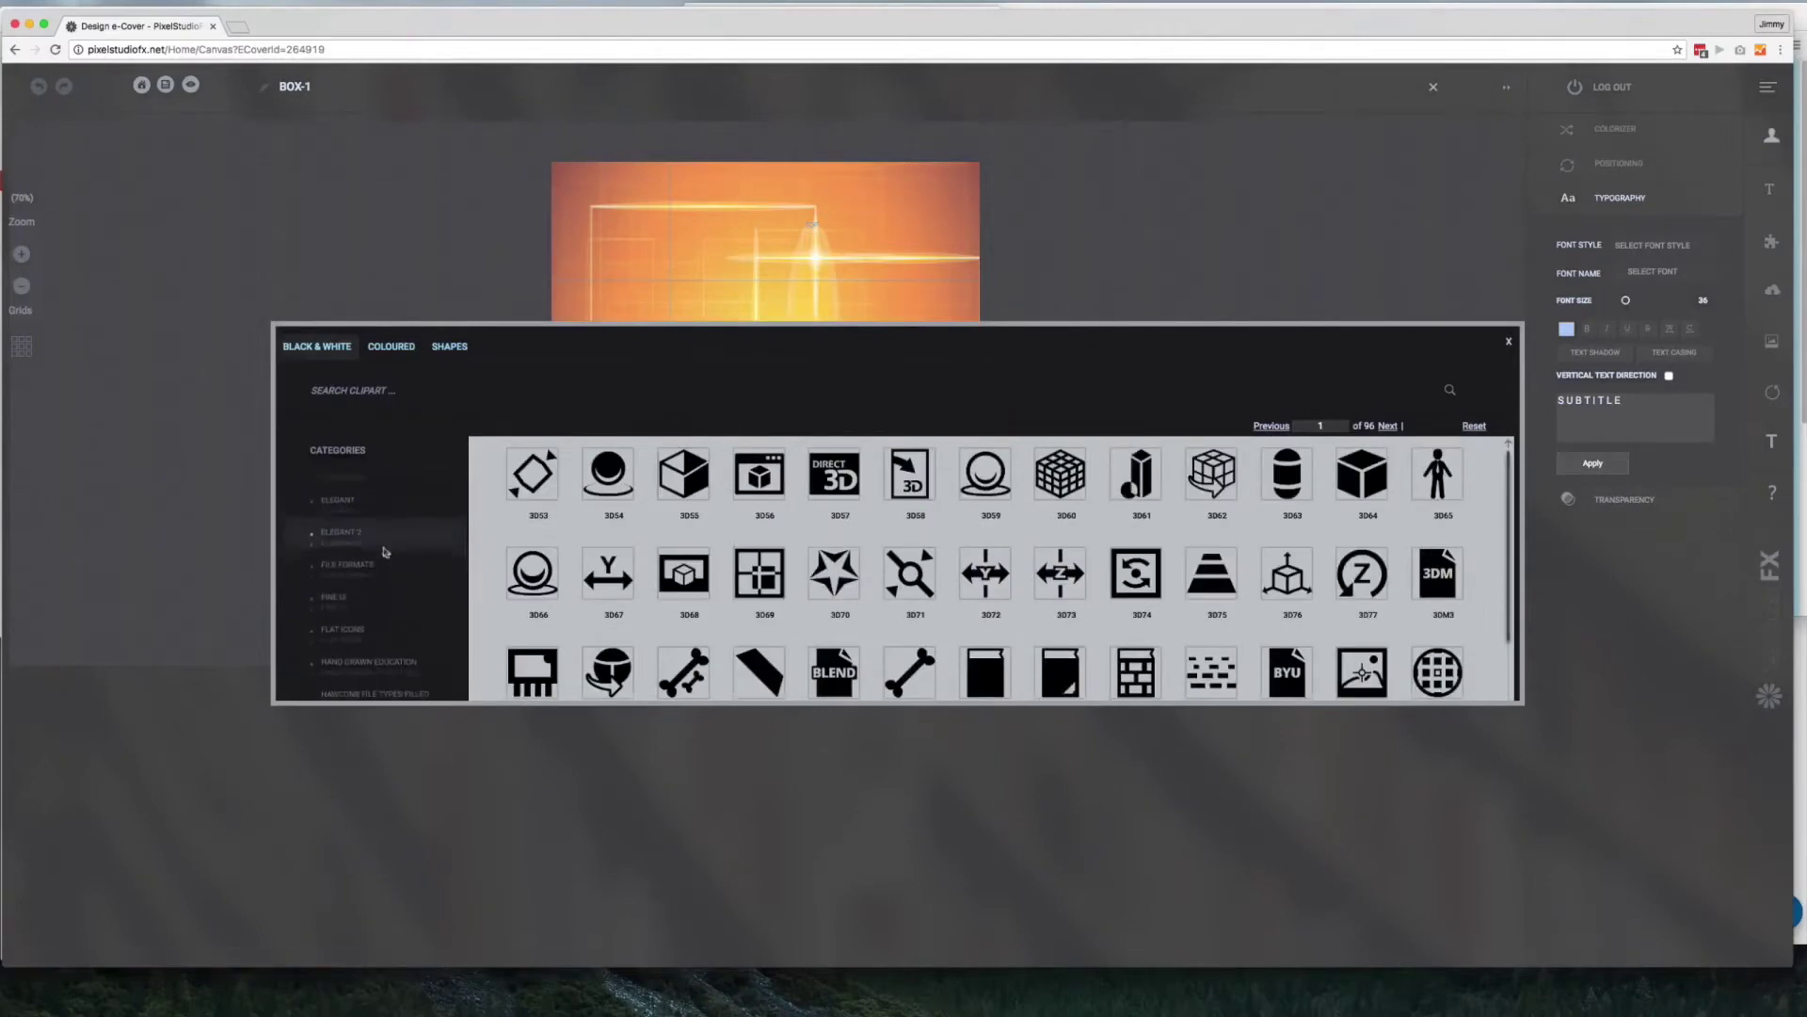
pyautogui.click(384, 550)
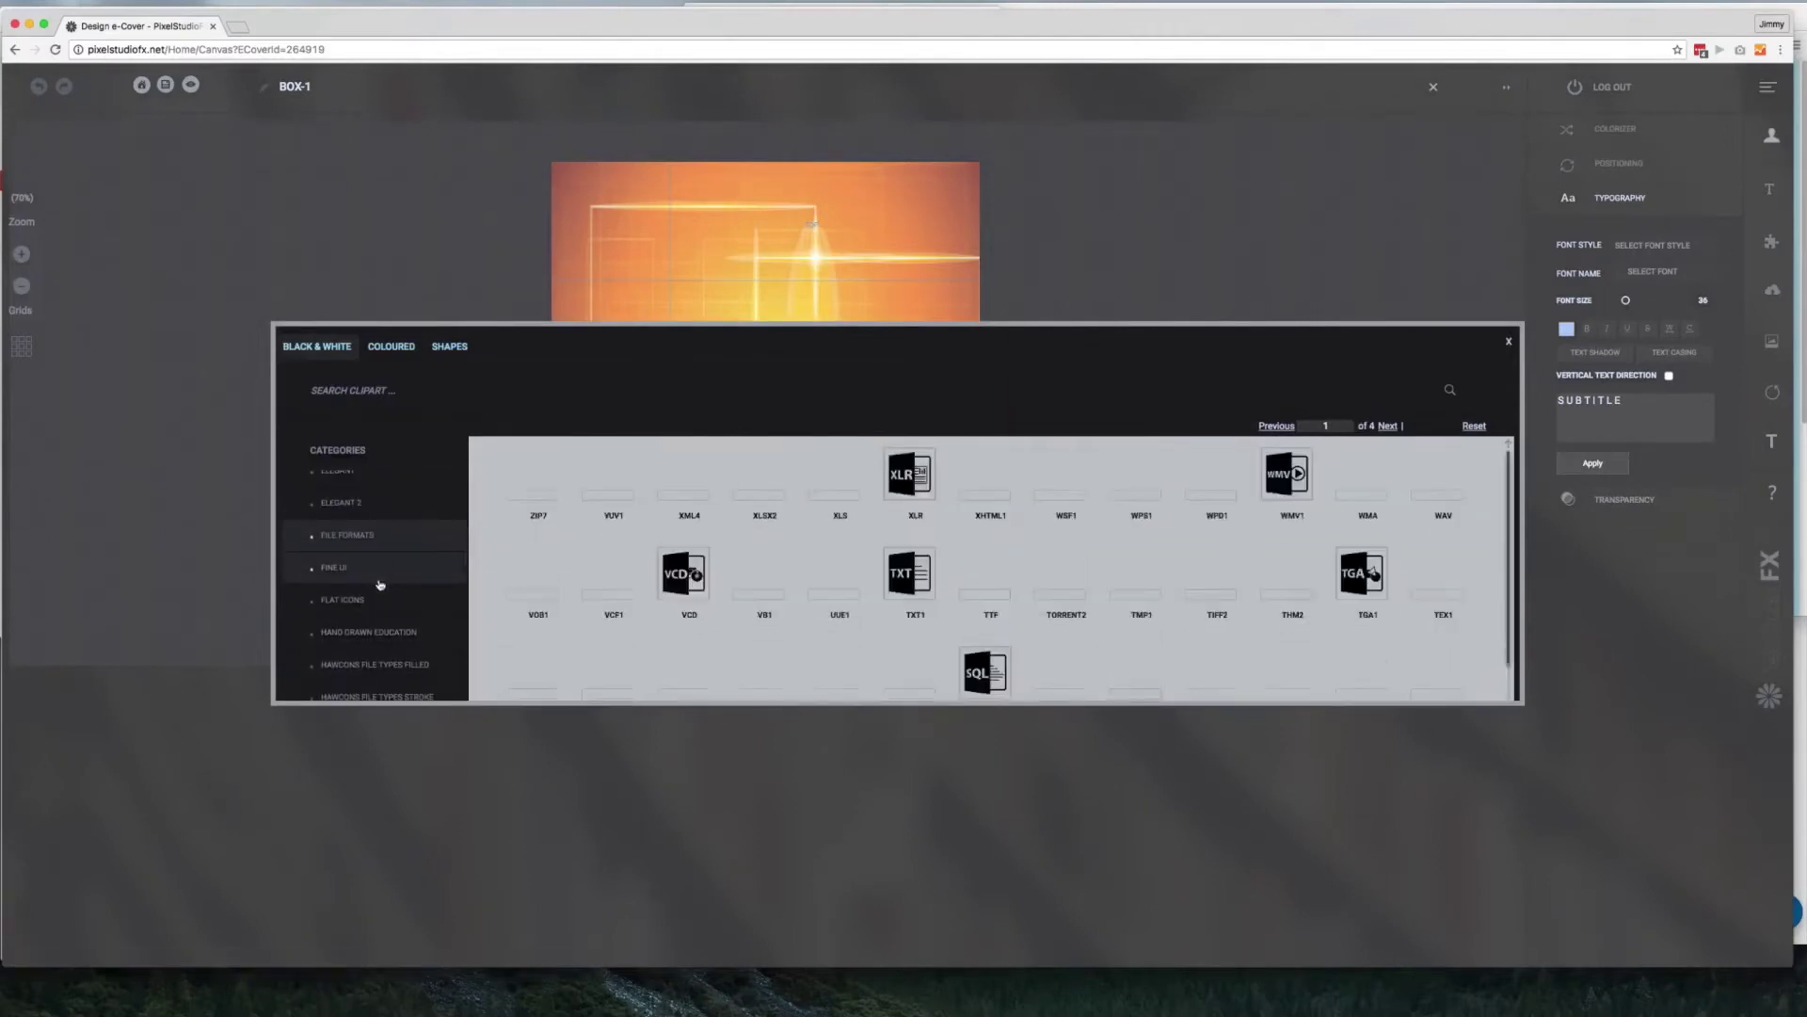
pyautogui.click(380, 580)
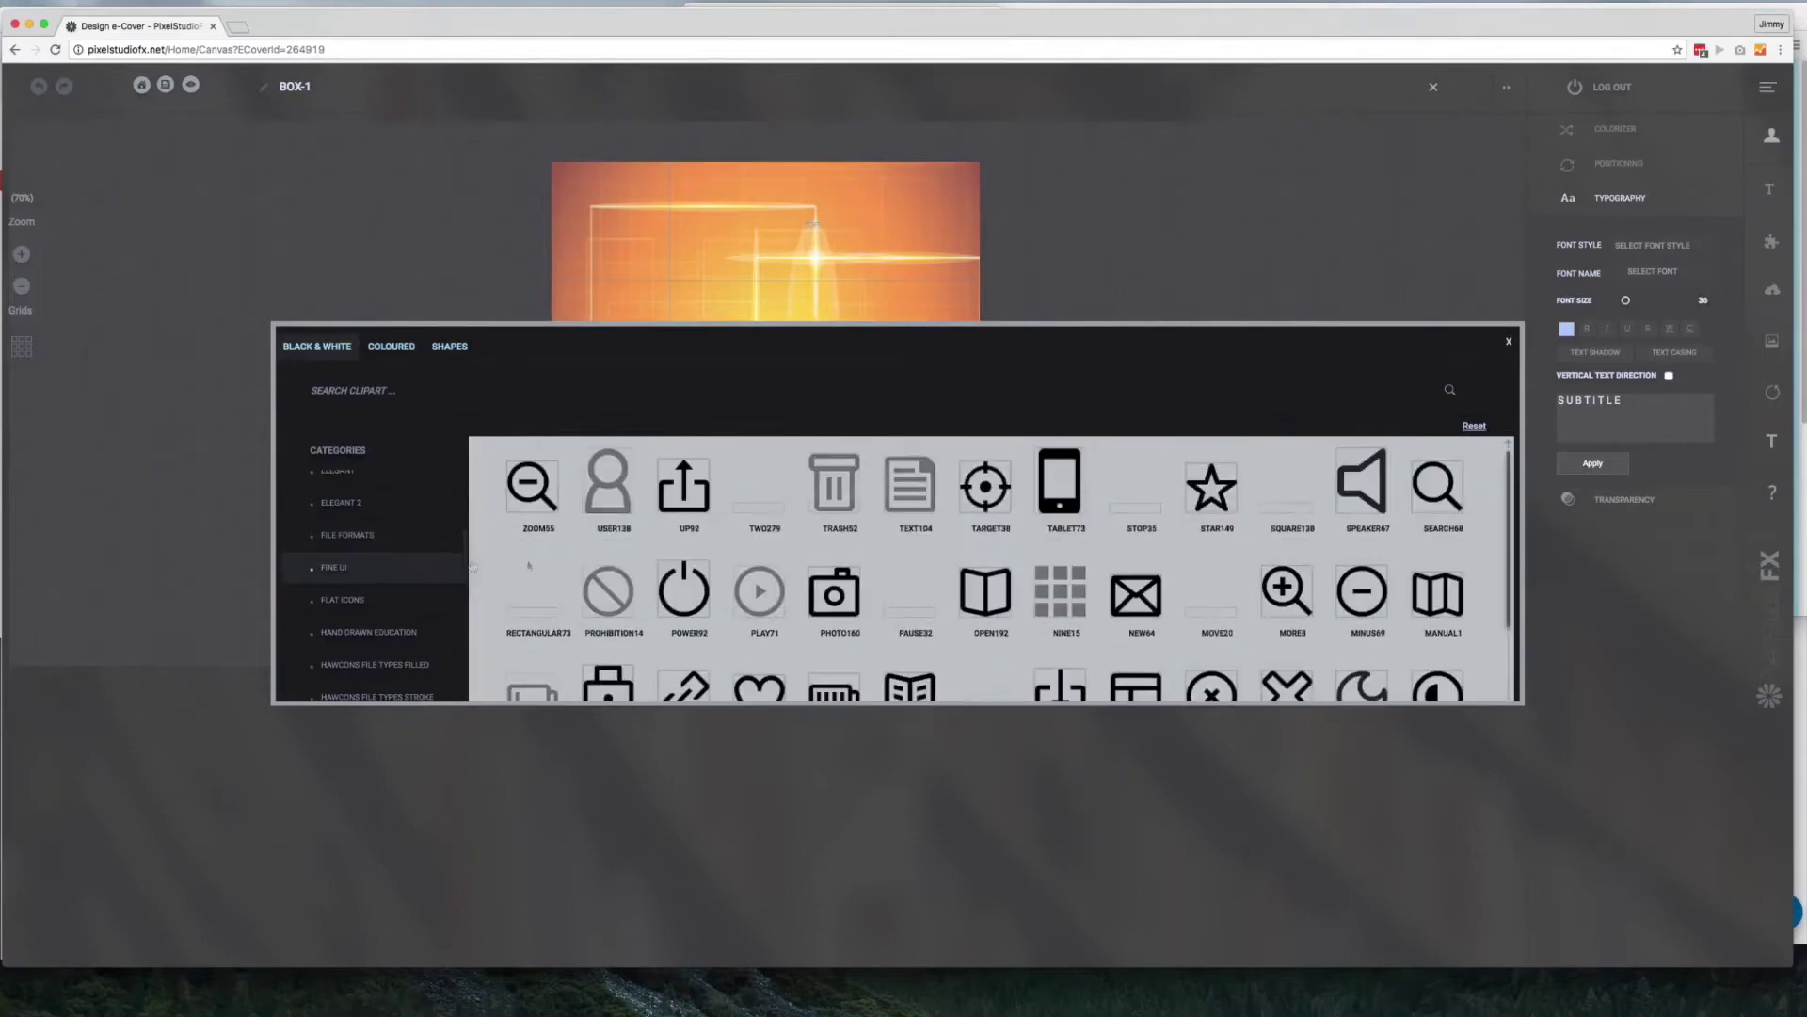
pyautogui.scroll(-3, 758, 570)
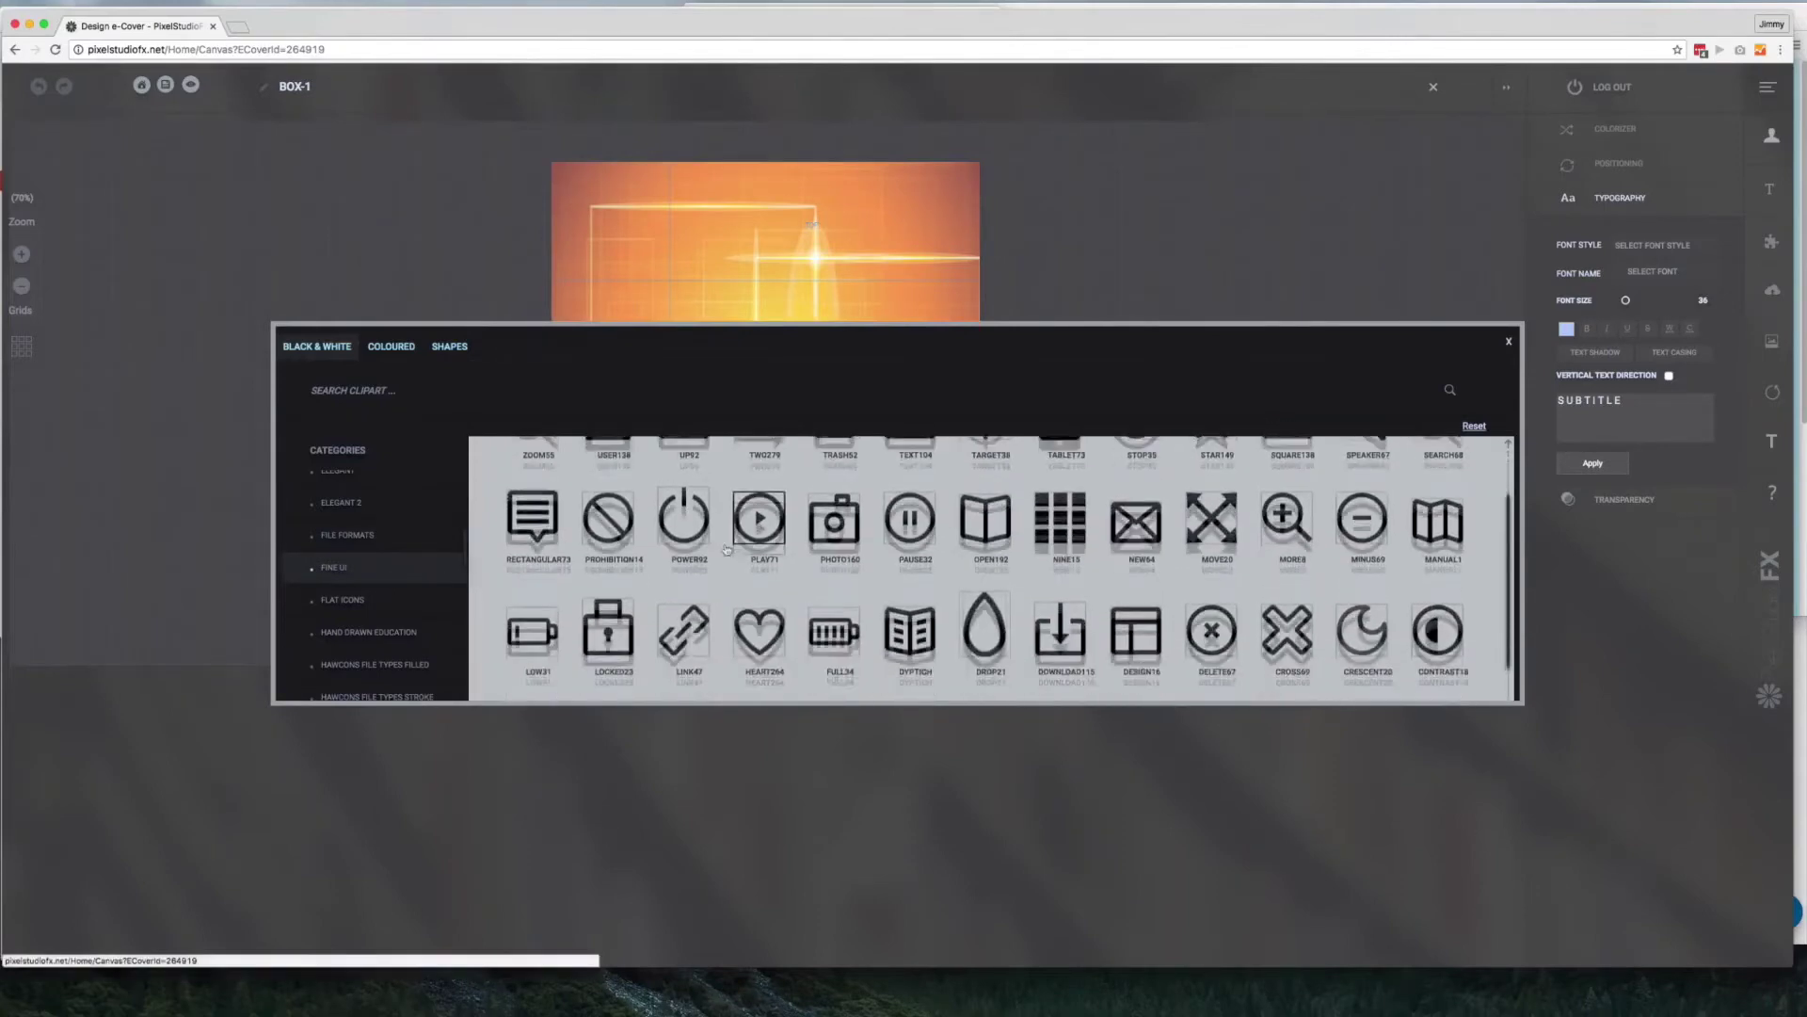
# Insert the WALLET8 safe clipart from the coloured Business and Finance category onto the cover
pyautogui.click(392, 346)
pyautogui.scroll(-2, 758, 569)
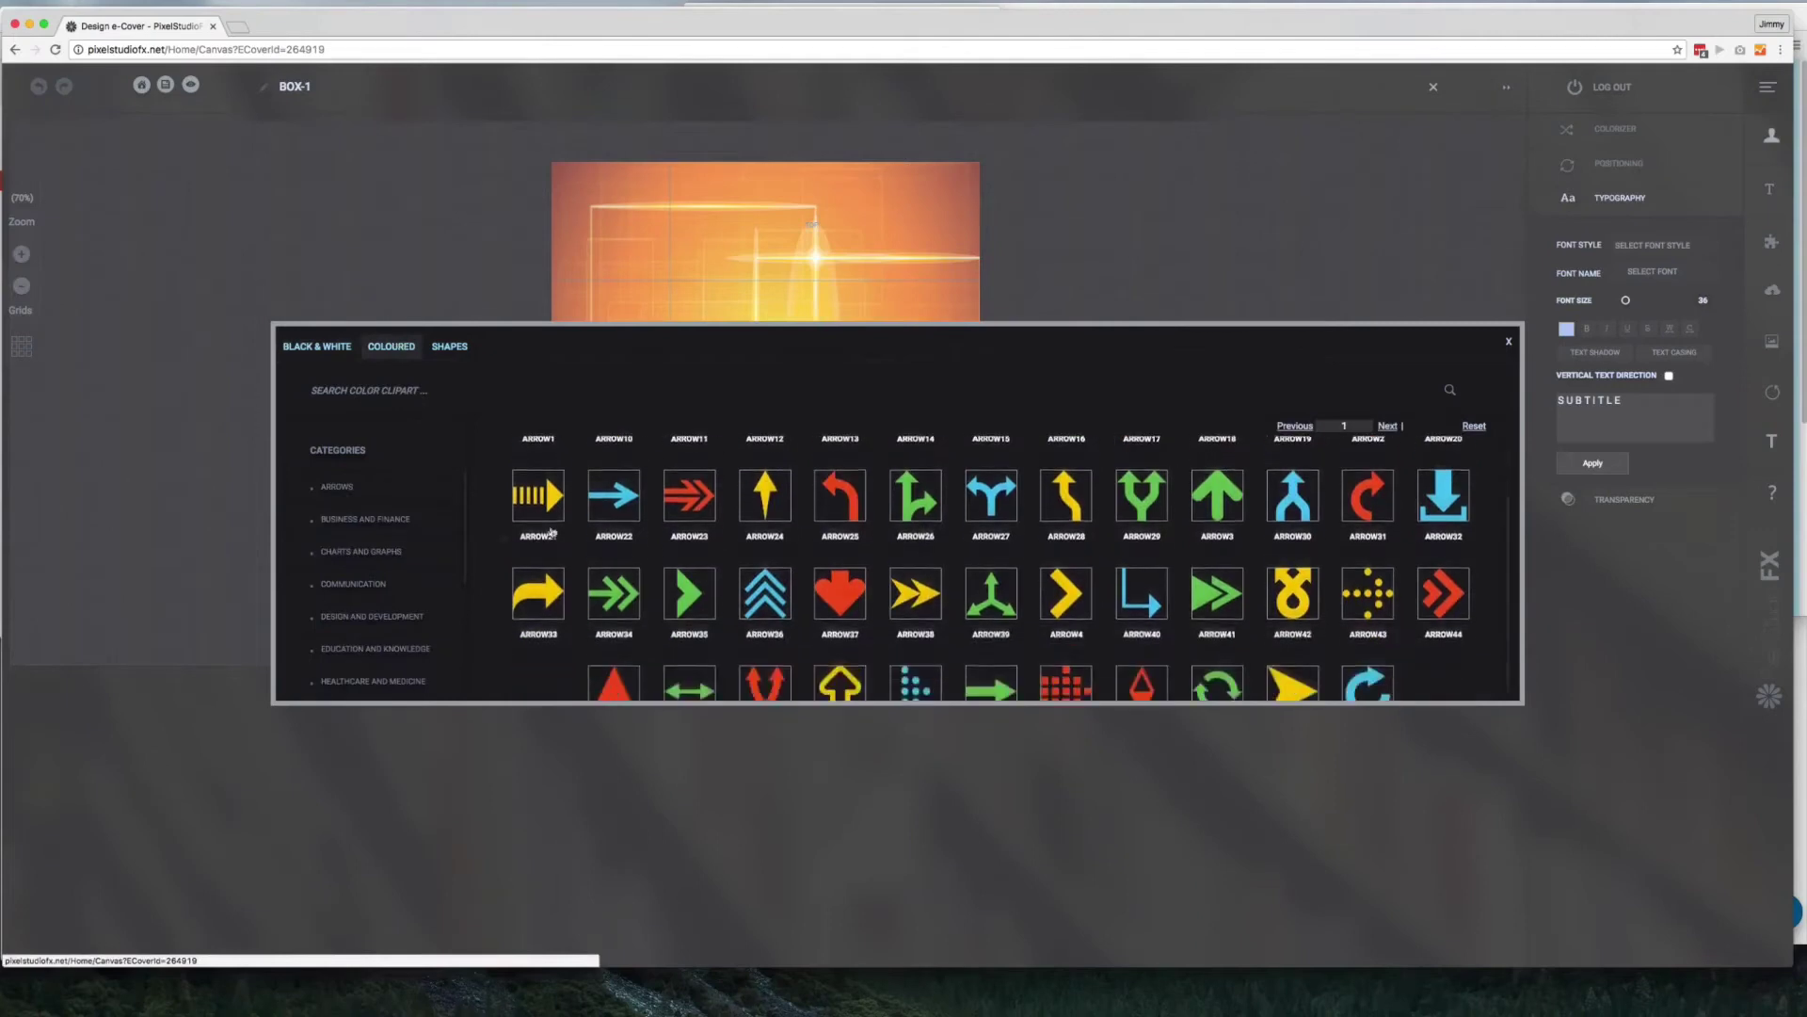
pyautogui.click(378, 527)
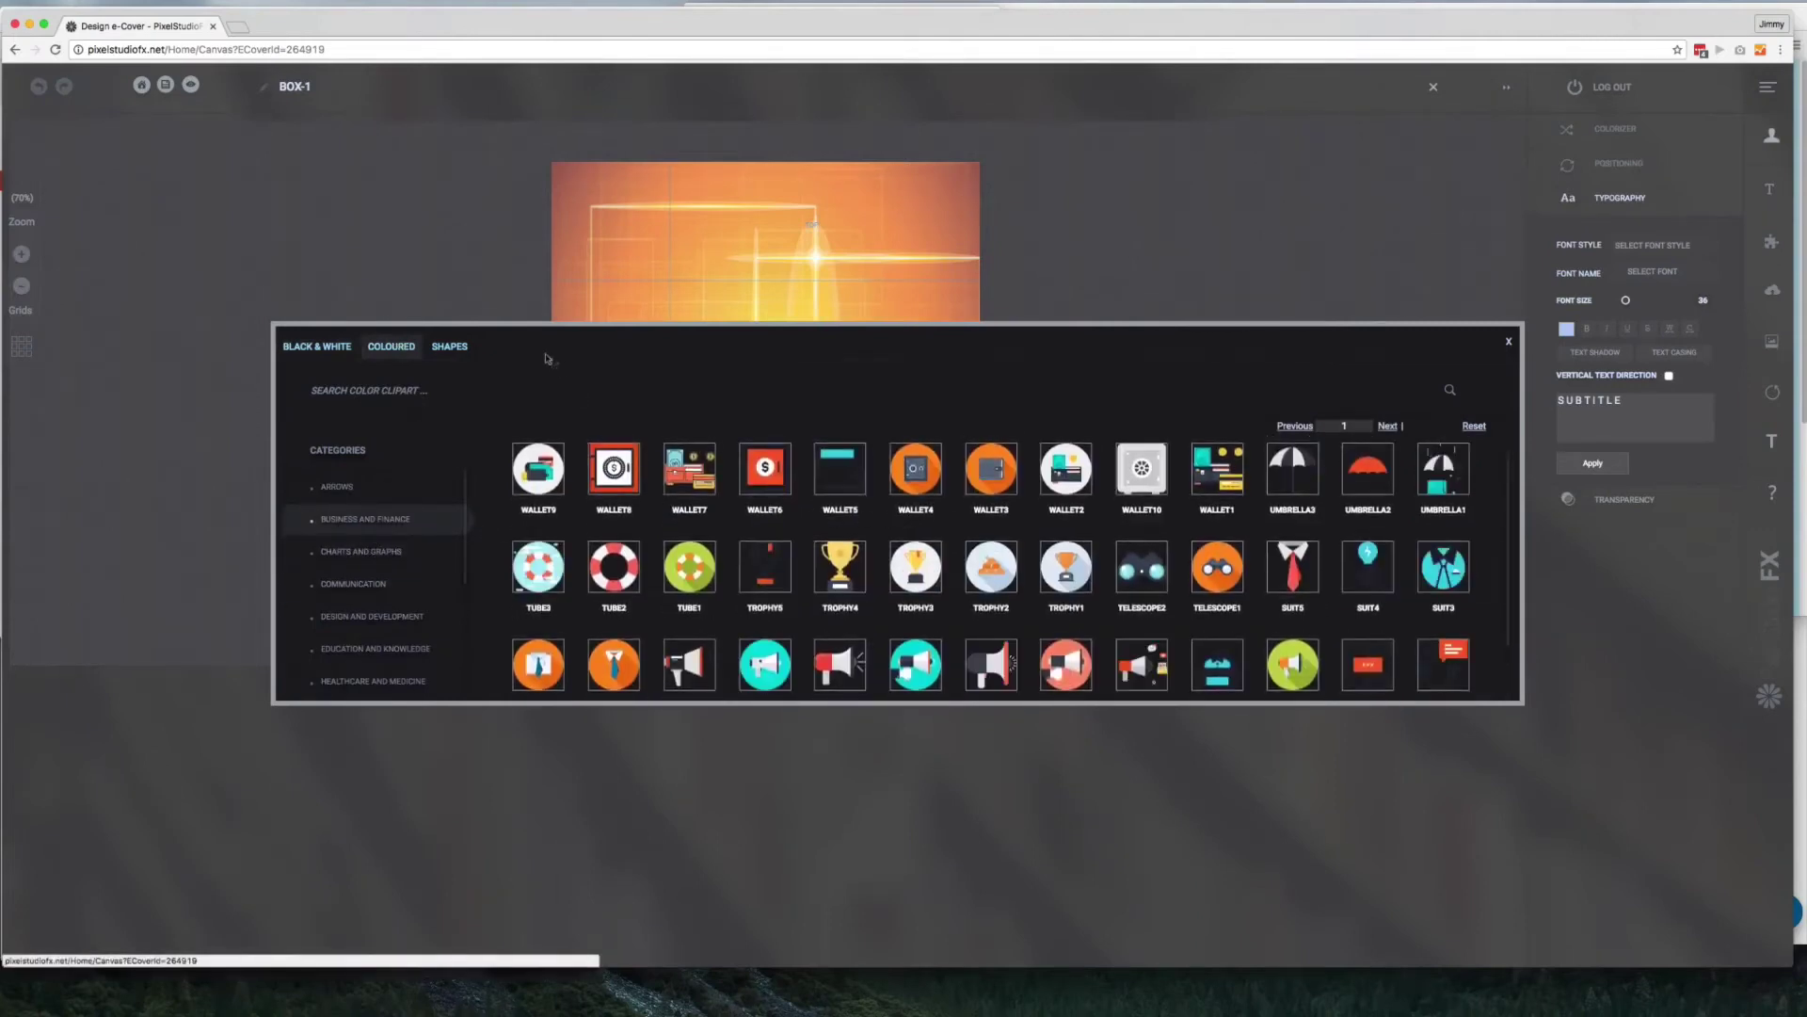
pyautogui.click(468, 346)
pyautogui.click(403, 347)
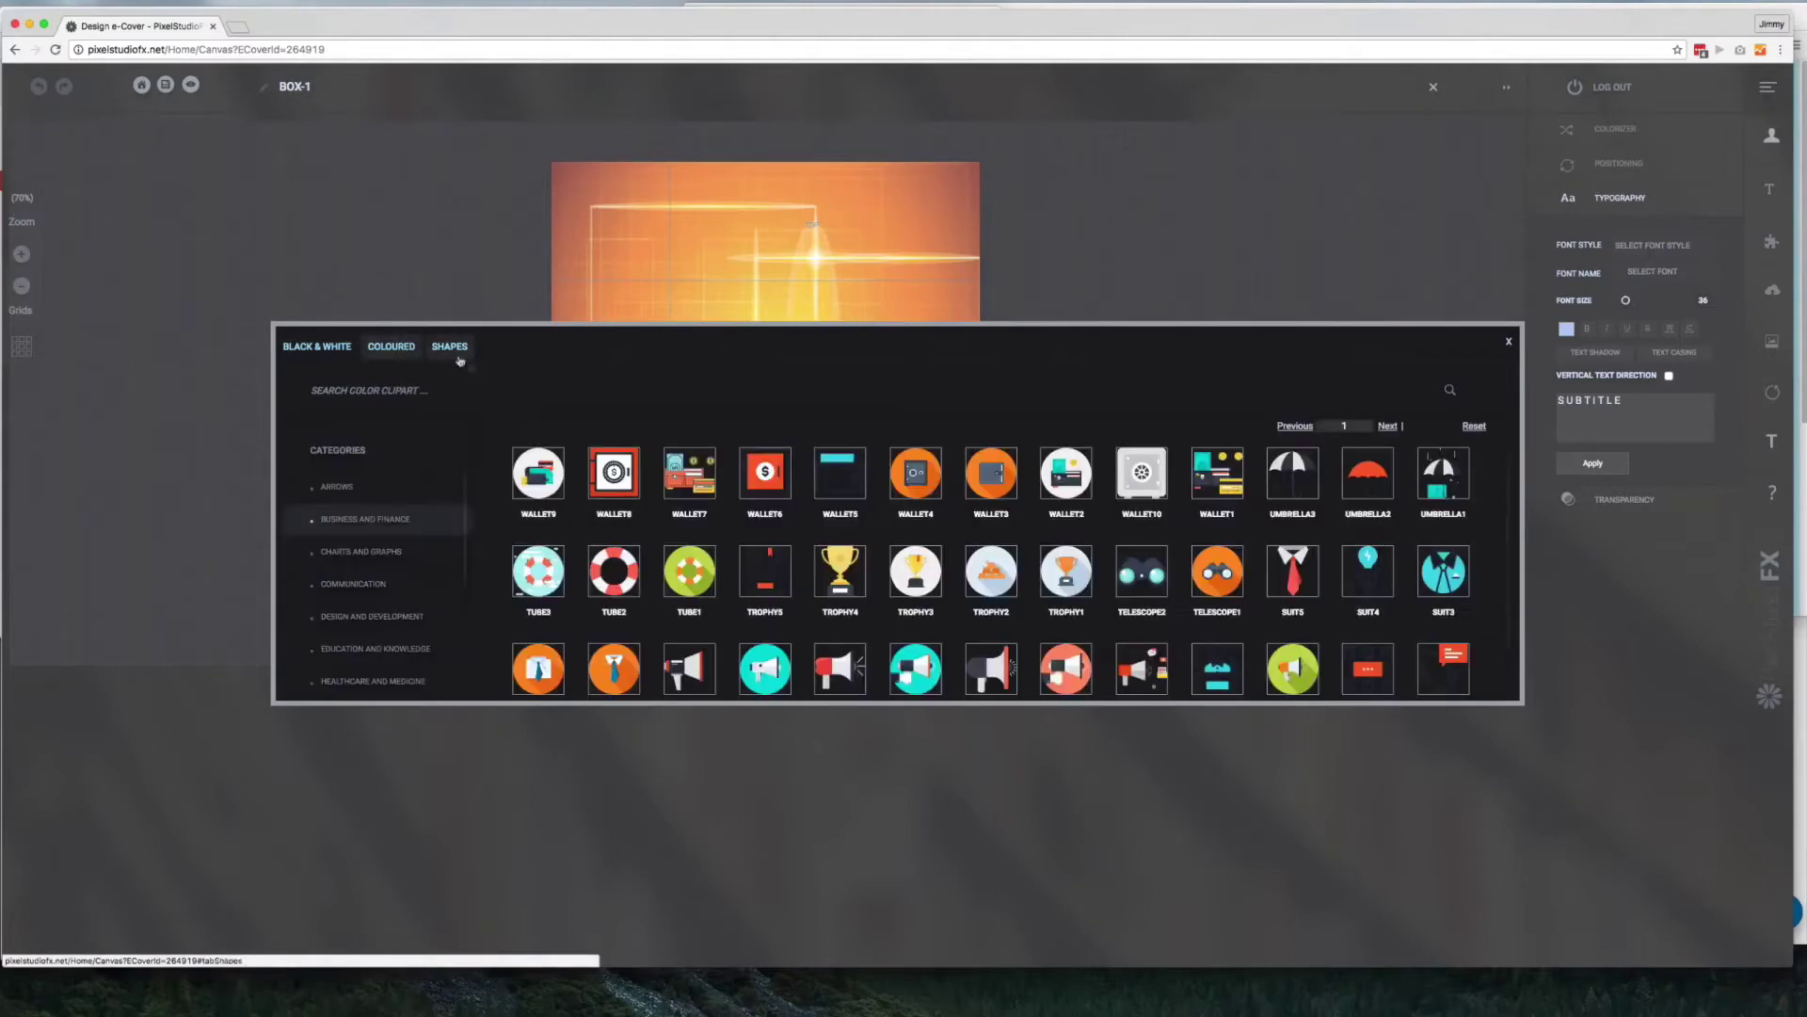
pyautogui.click(614, 473)
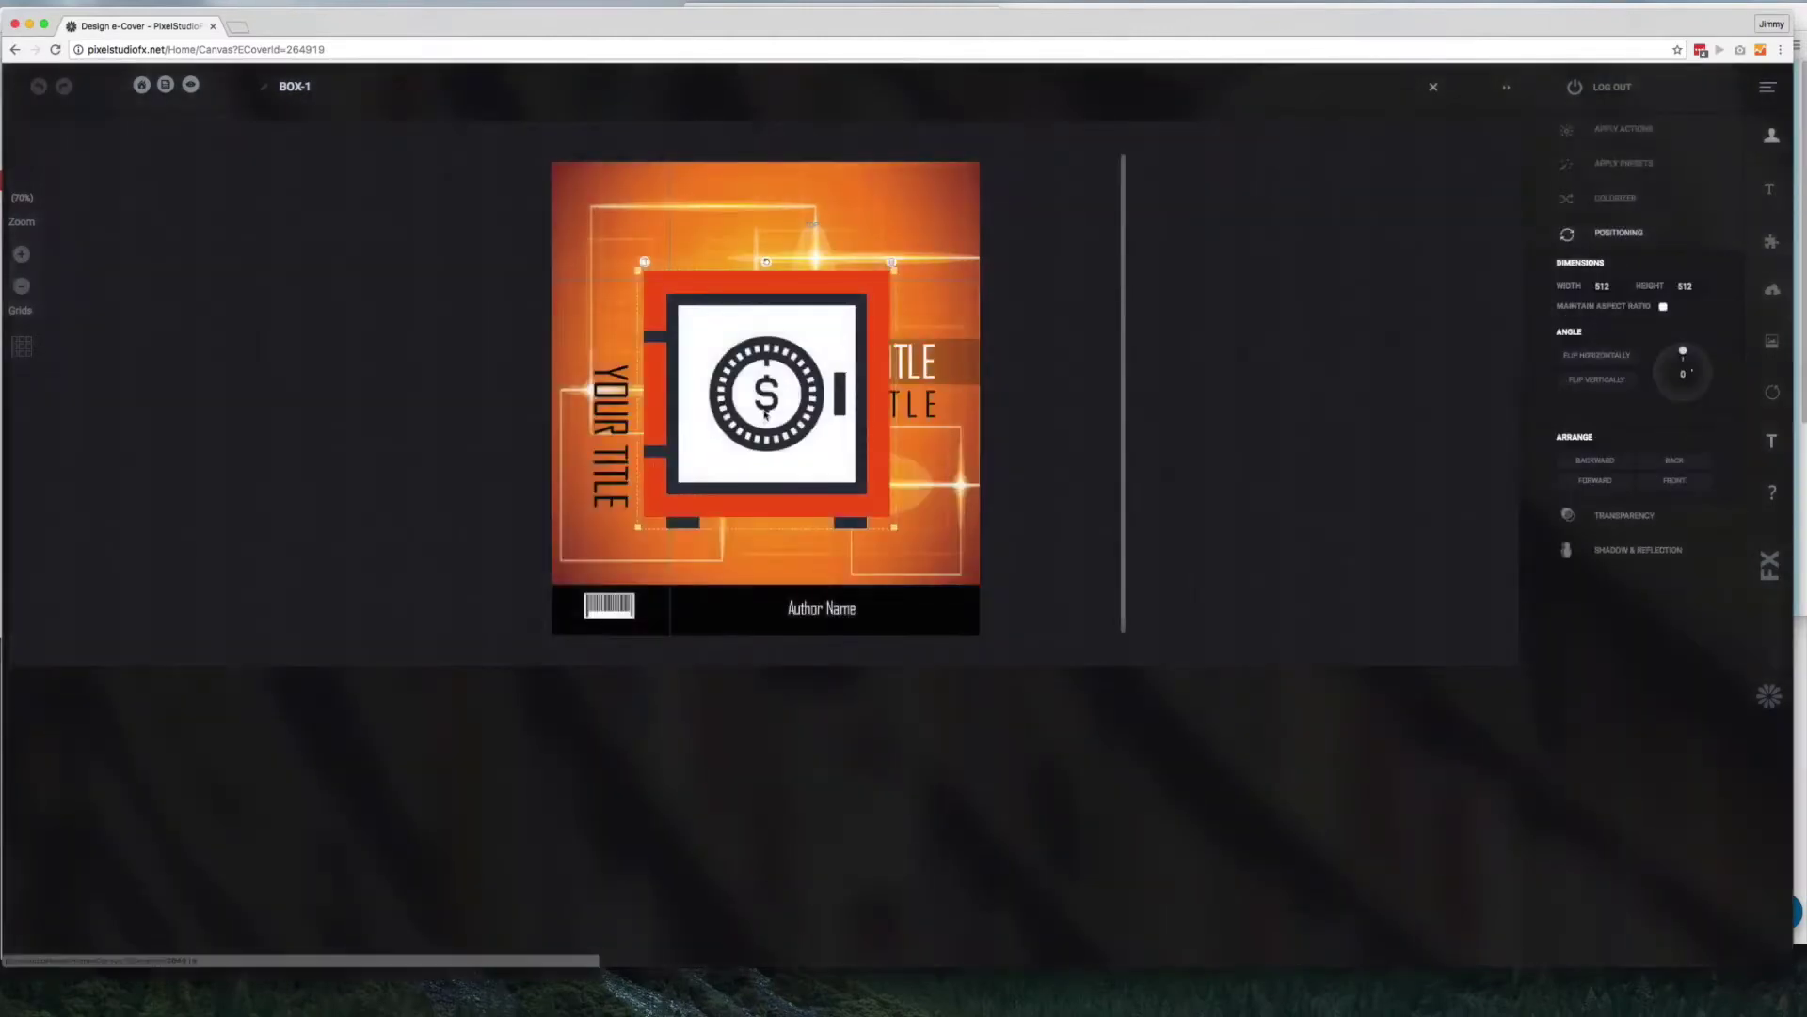
# Shrink the safe clipart to about 285 px square and place it on the front cover just below the subtitle
pyautogui.moveTo(625, 295); pyautogui.dragTo(695, 297)
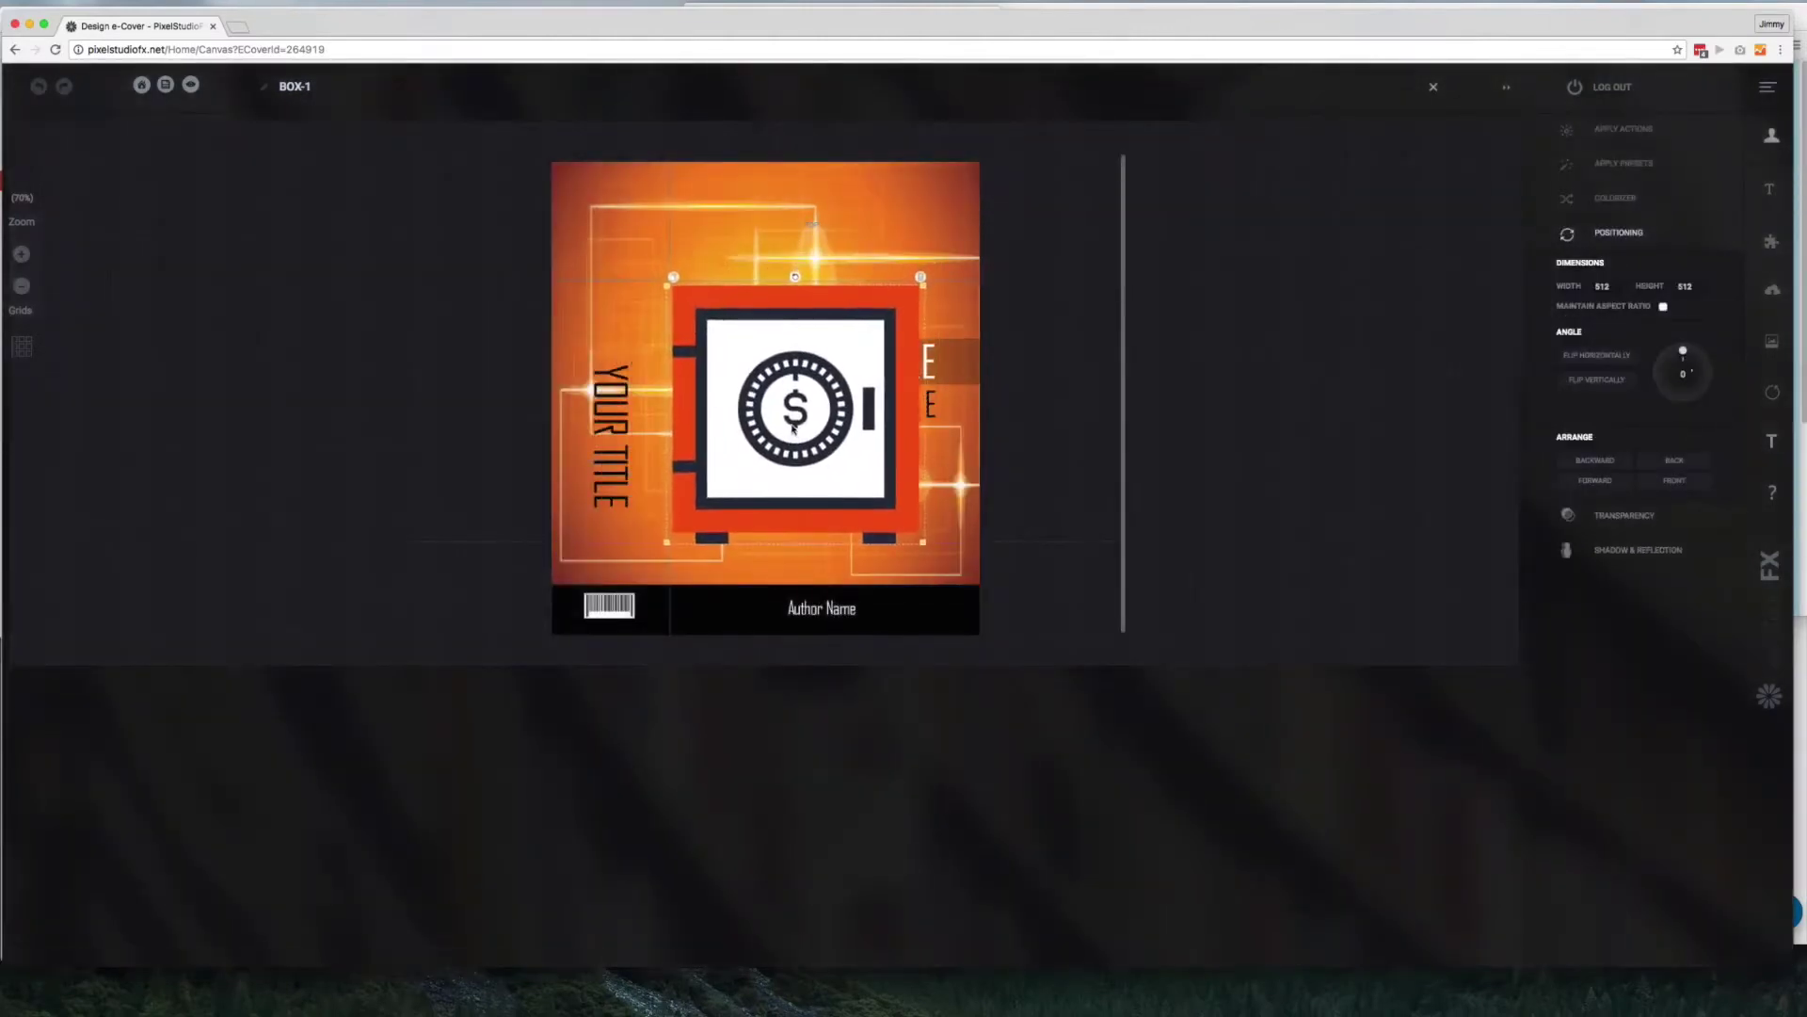
pyautogui.moveTo(669, 288); pyautogui.dragTo(738, 322)
pyautogui.moveTo(849, 468); pyautogui.dragTo(834, 507)
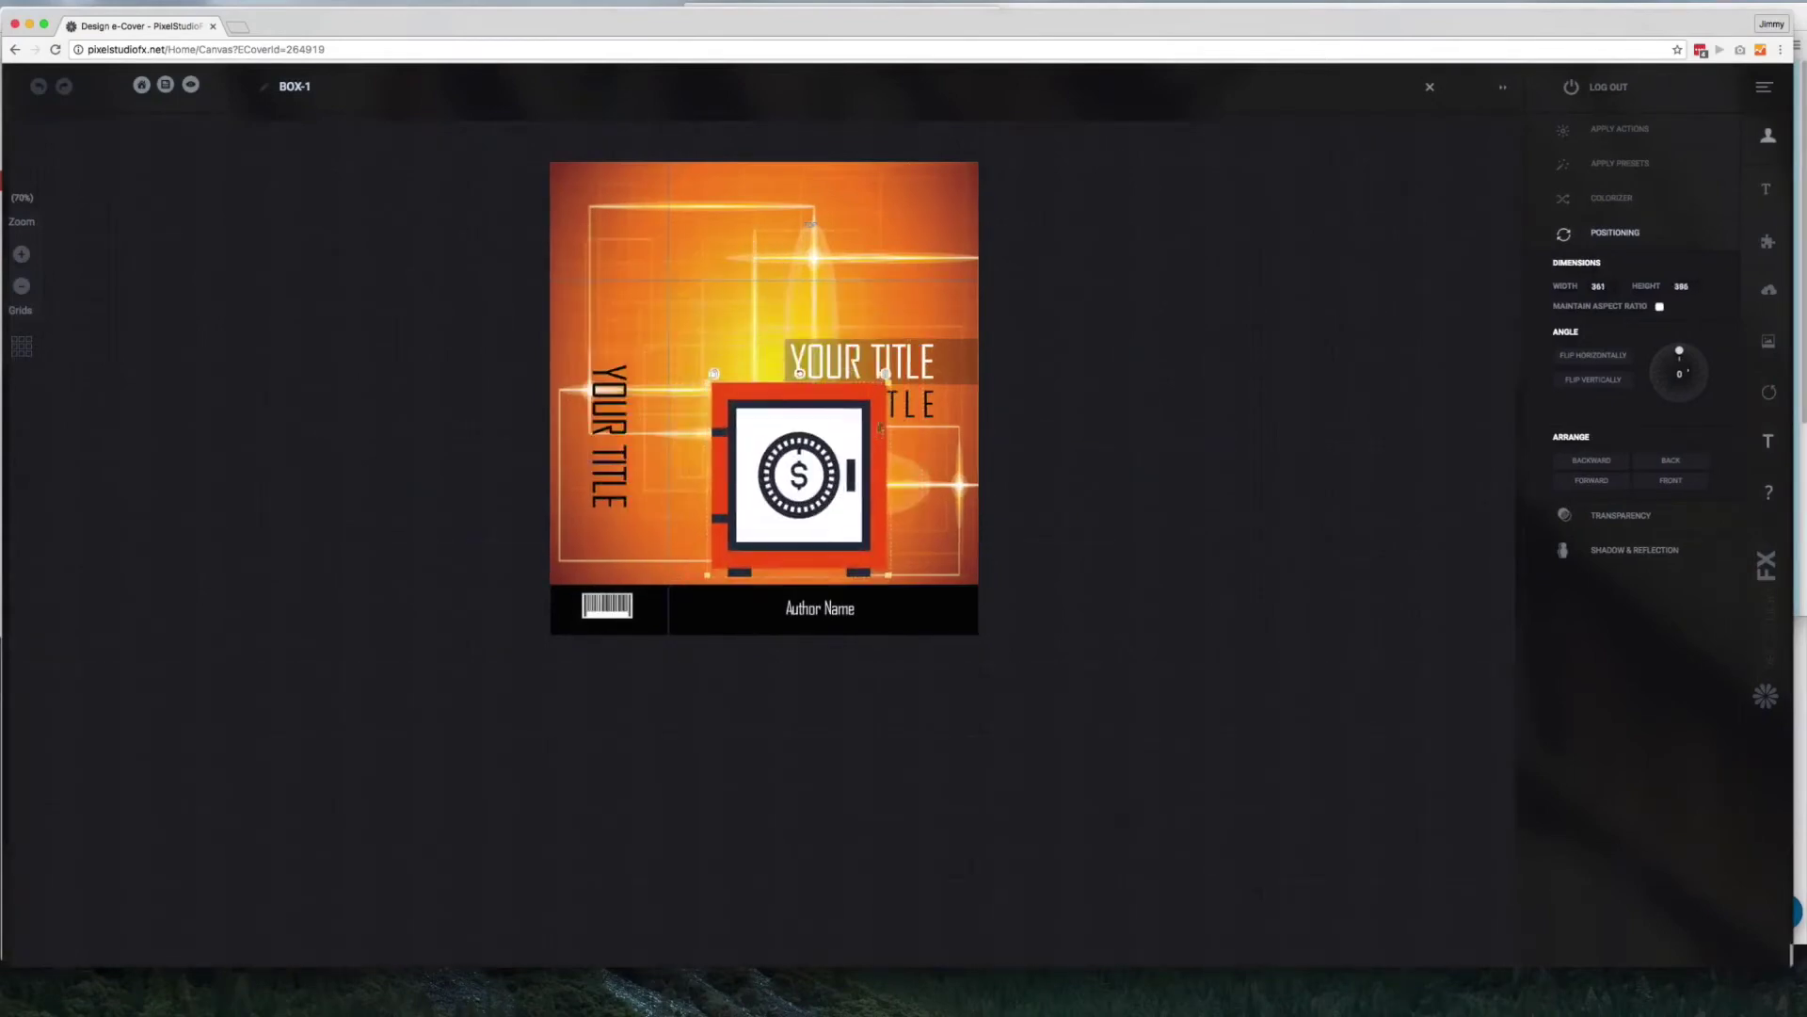
pyautogui.moveTo(887, 376); pyautogui.dragTo(847, 435)
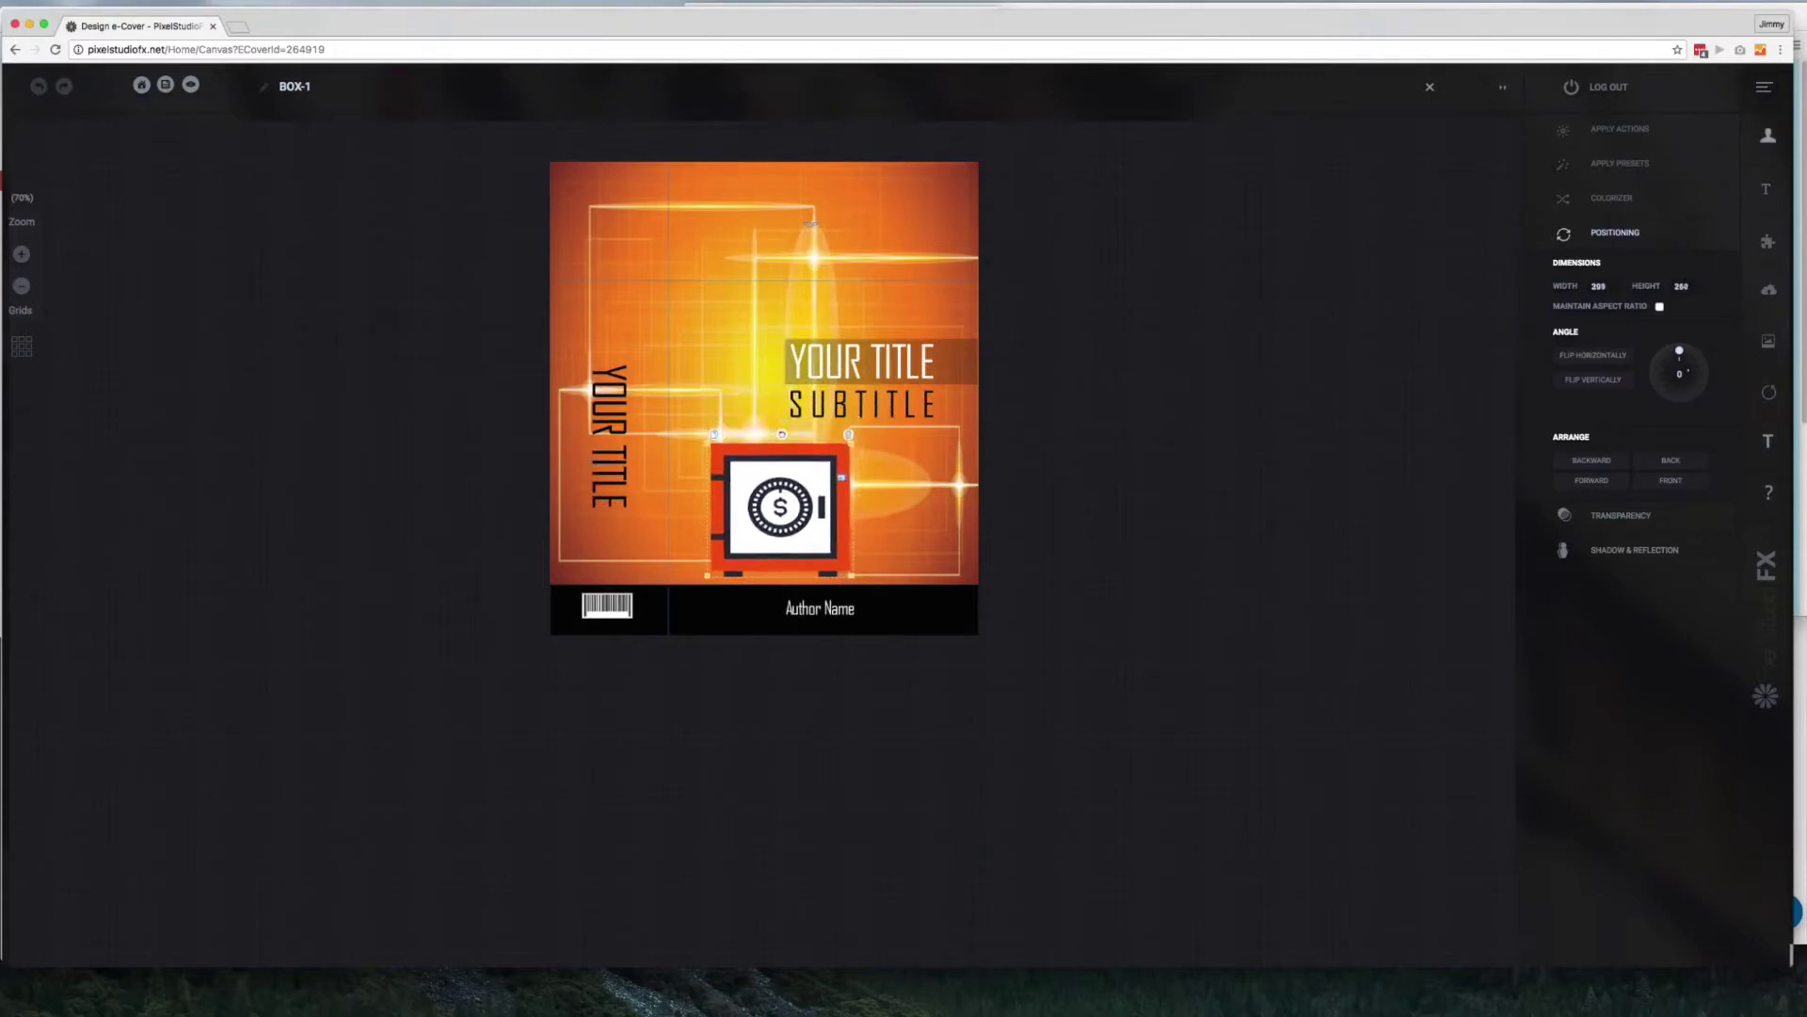
pyautogui.moveTo(798, 514); pyautogui.dragTo(856, 501)
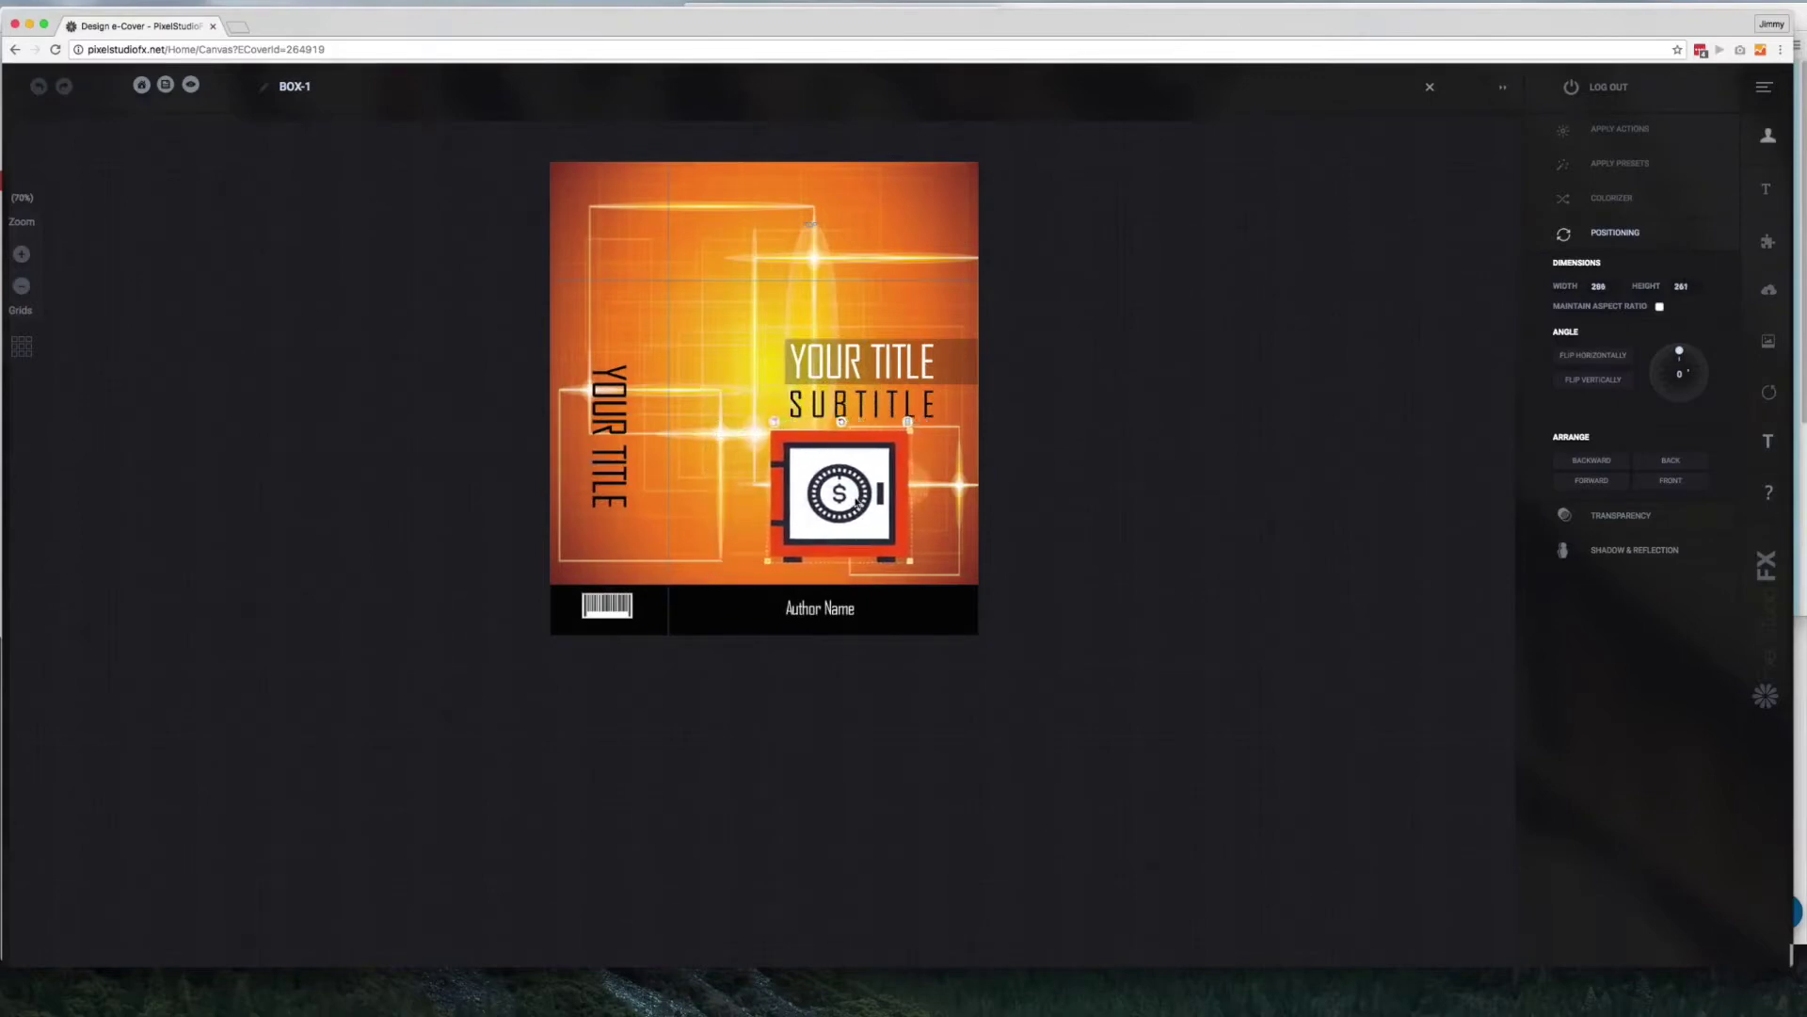
# Replace the front title with the author's first name in possessive form plus "Demo", set its font size to 72 and fit it over the banner
pyautogui.click(862, 365)
pyautogui.tripleClick(1598, 400)
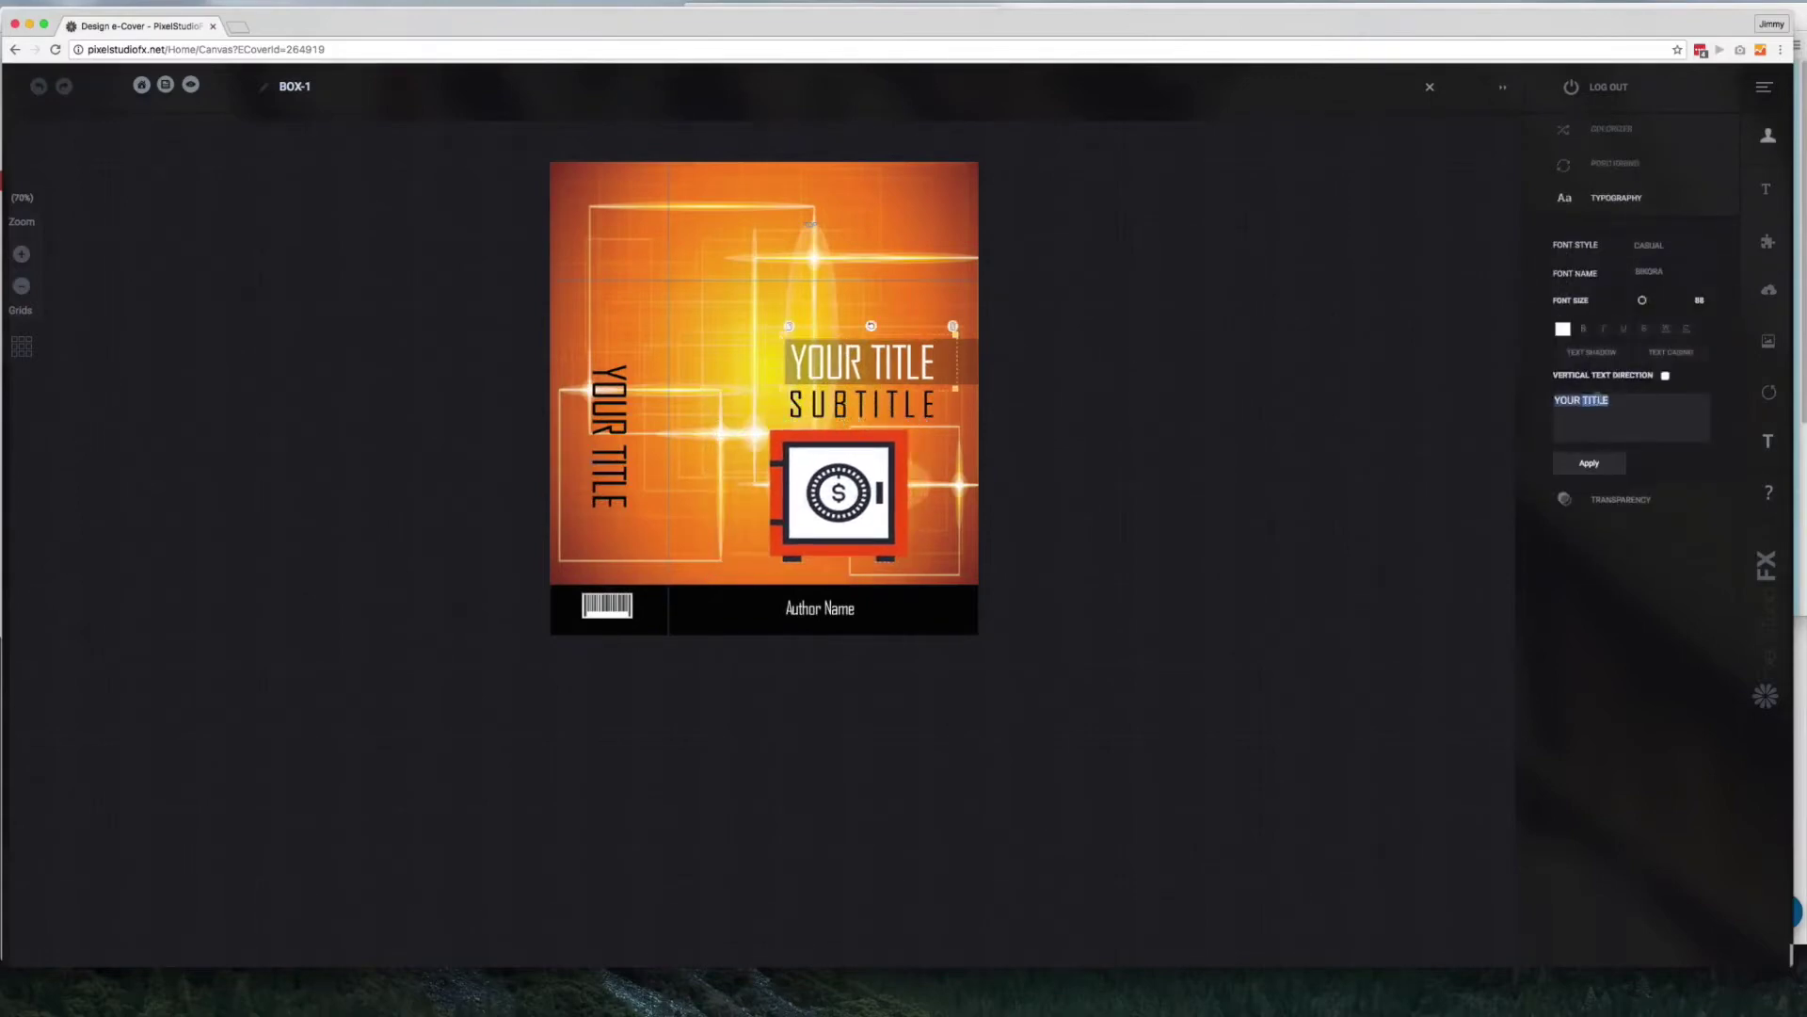
pyautogui.write("Jimmy's Demo")
pyautogui.click(1618, 463)
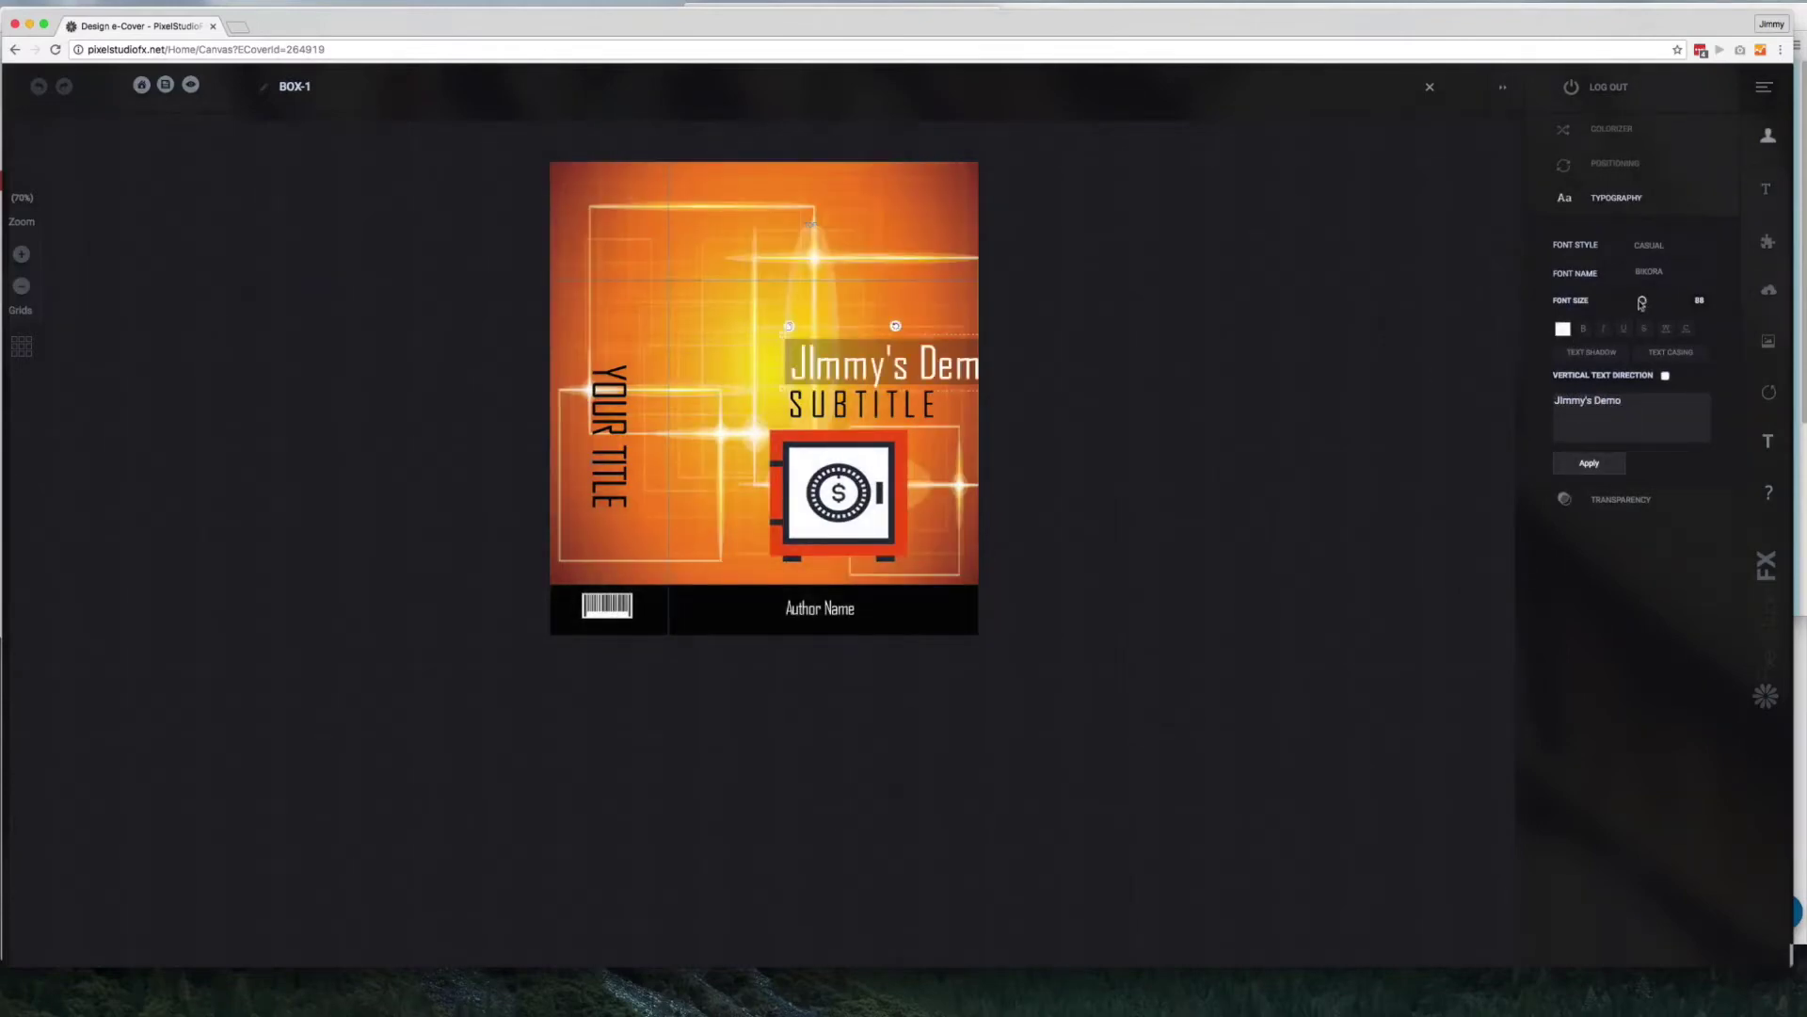
pyautogui.moveTo(1636, 303); pyautogui.dragTo(1635, 301)
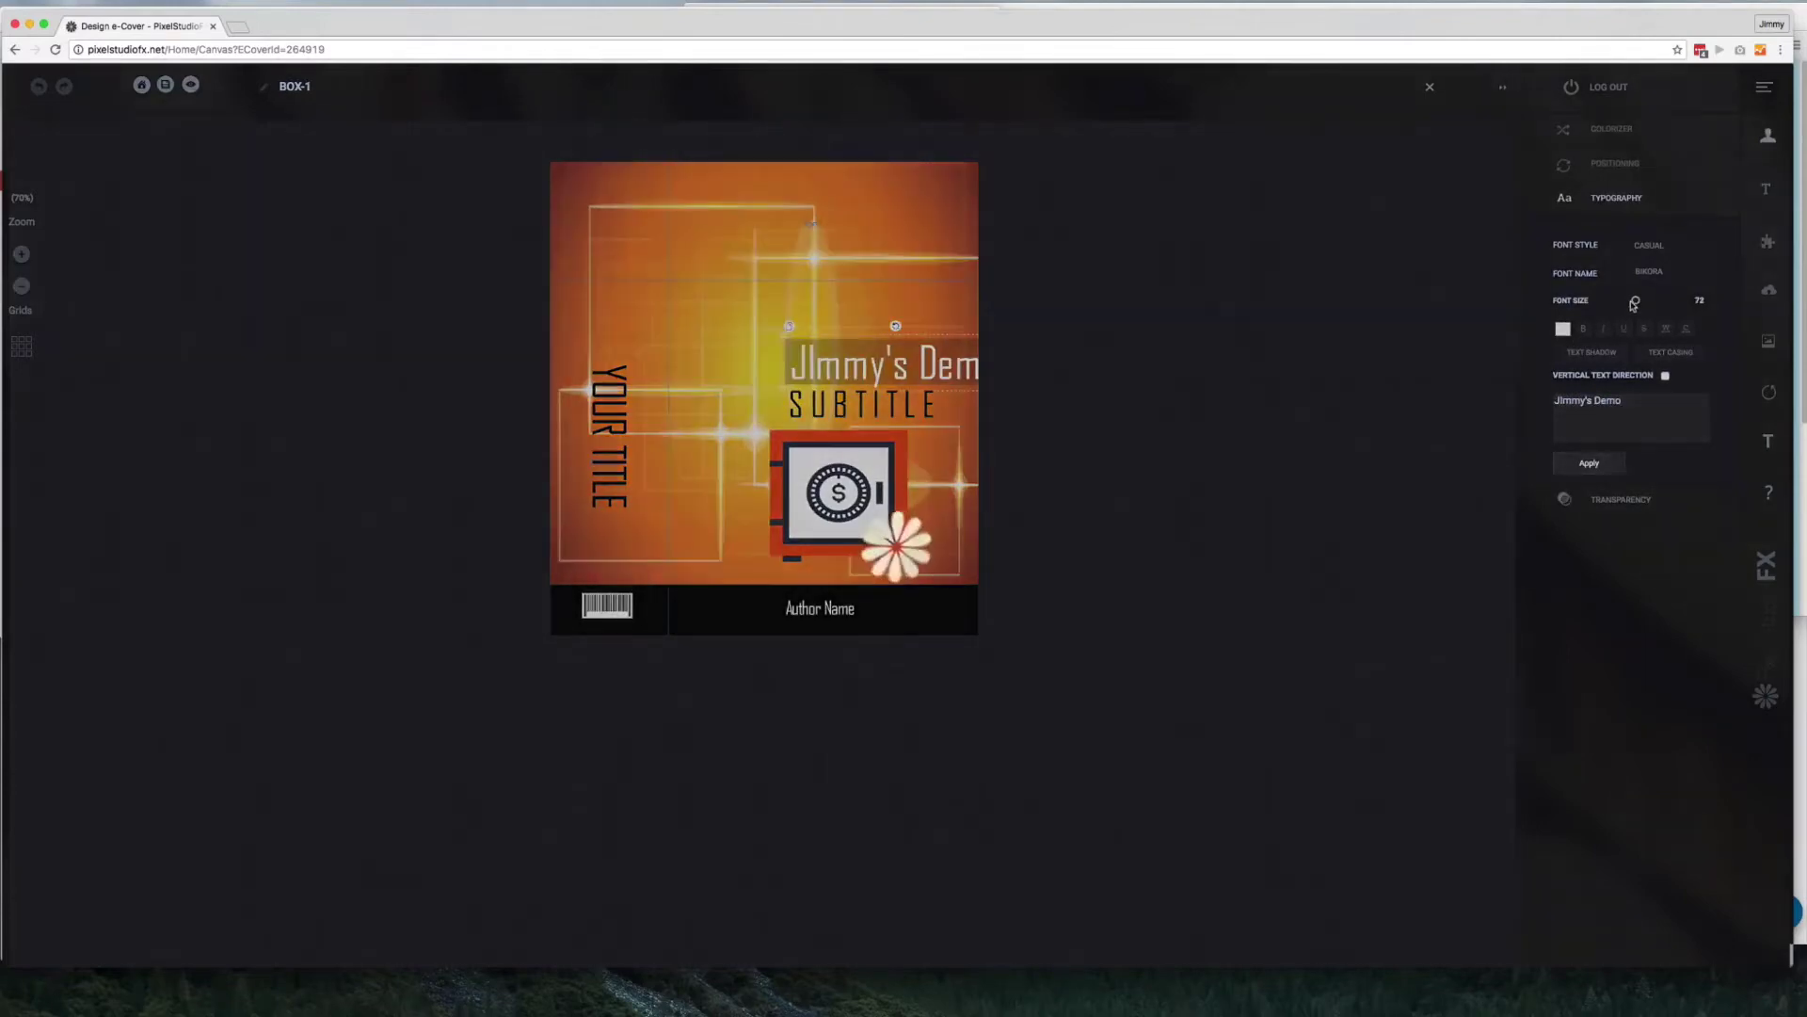
pyautogui.moveTo(789, 383); pyautogui.dragTo(785, 389)
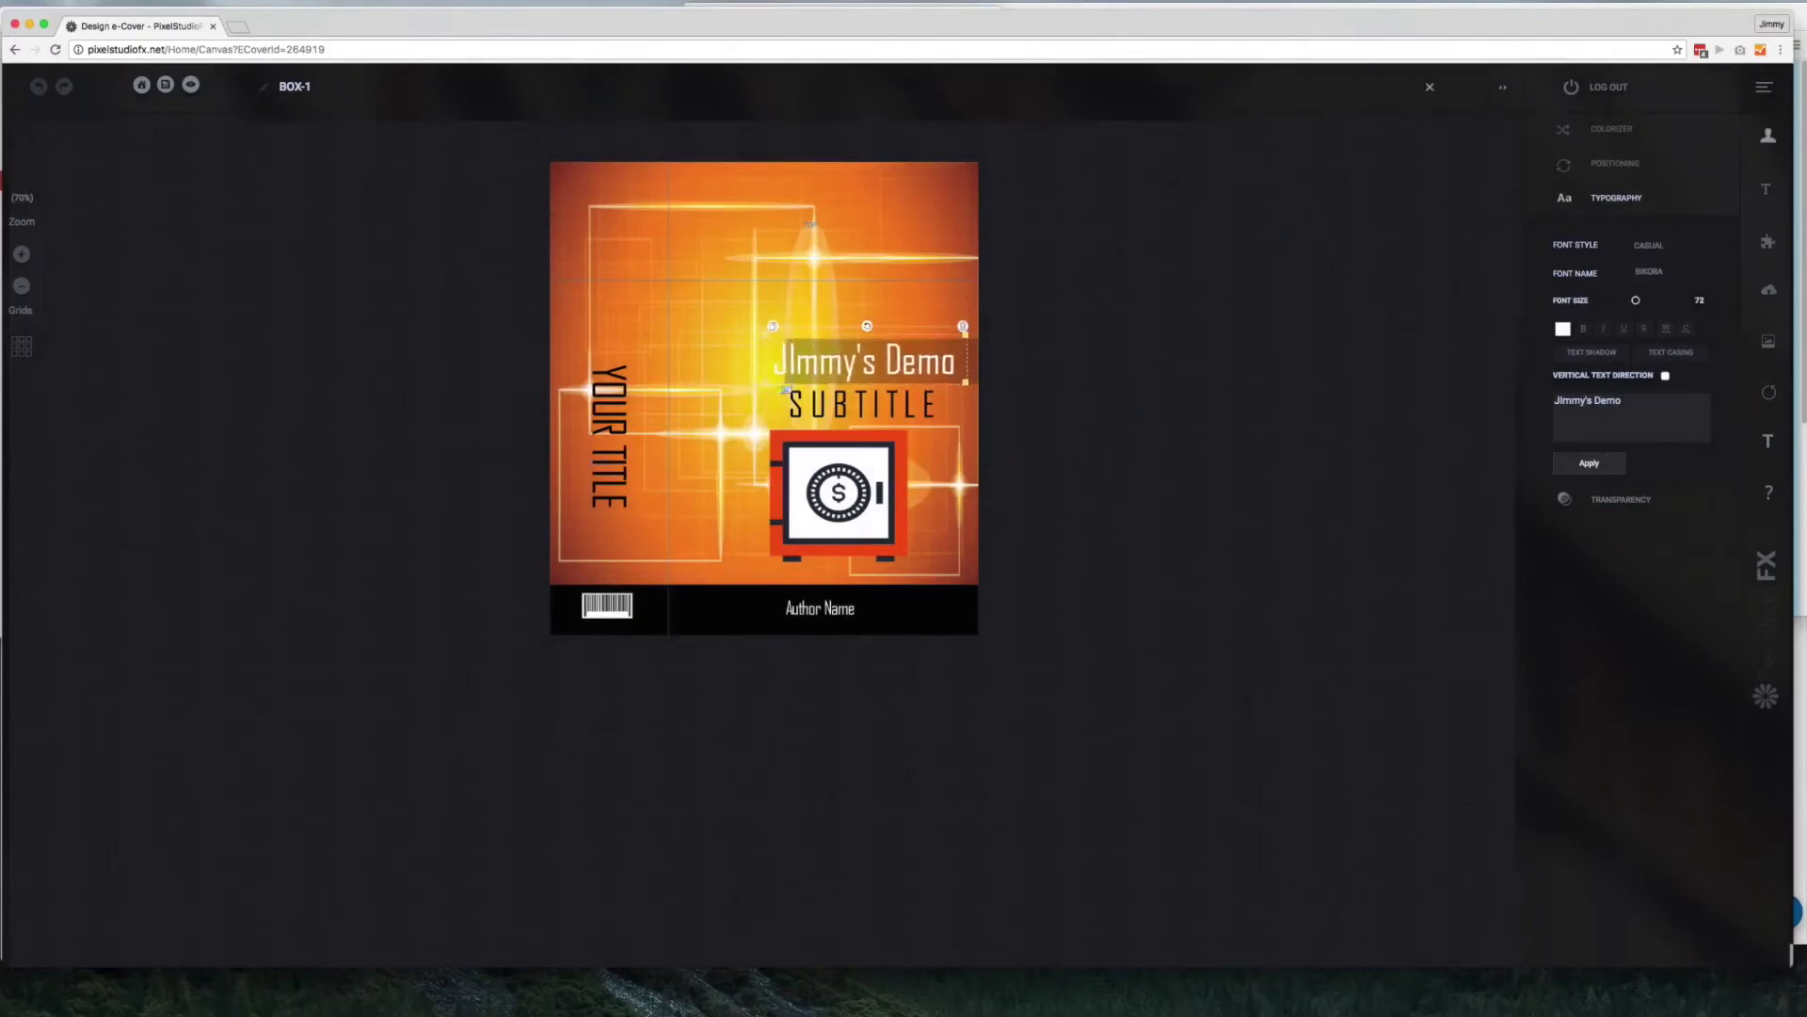
# Change the subtitle to "Bank Vault" and centre it between the title and the safe clipart
pyautogui.click(826, 395)
pyautogui.tripleClick(1633, 429)
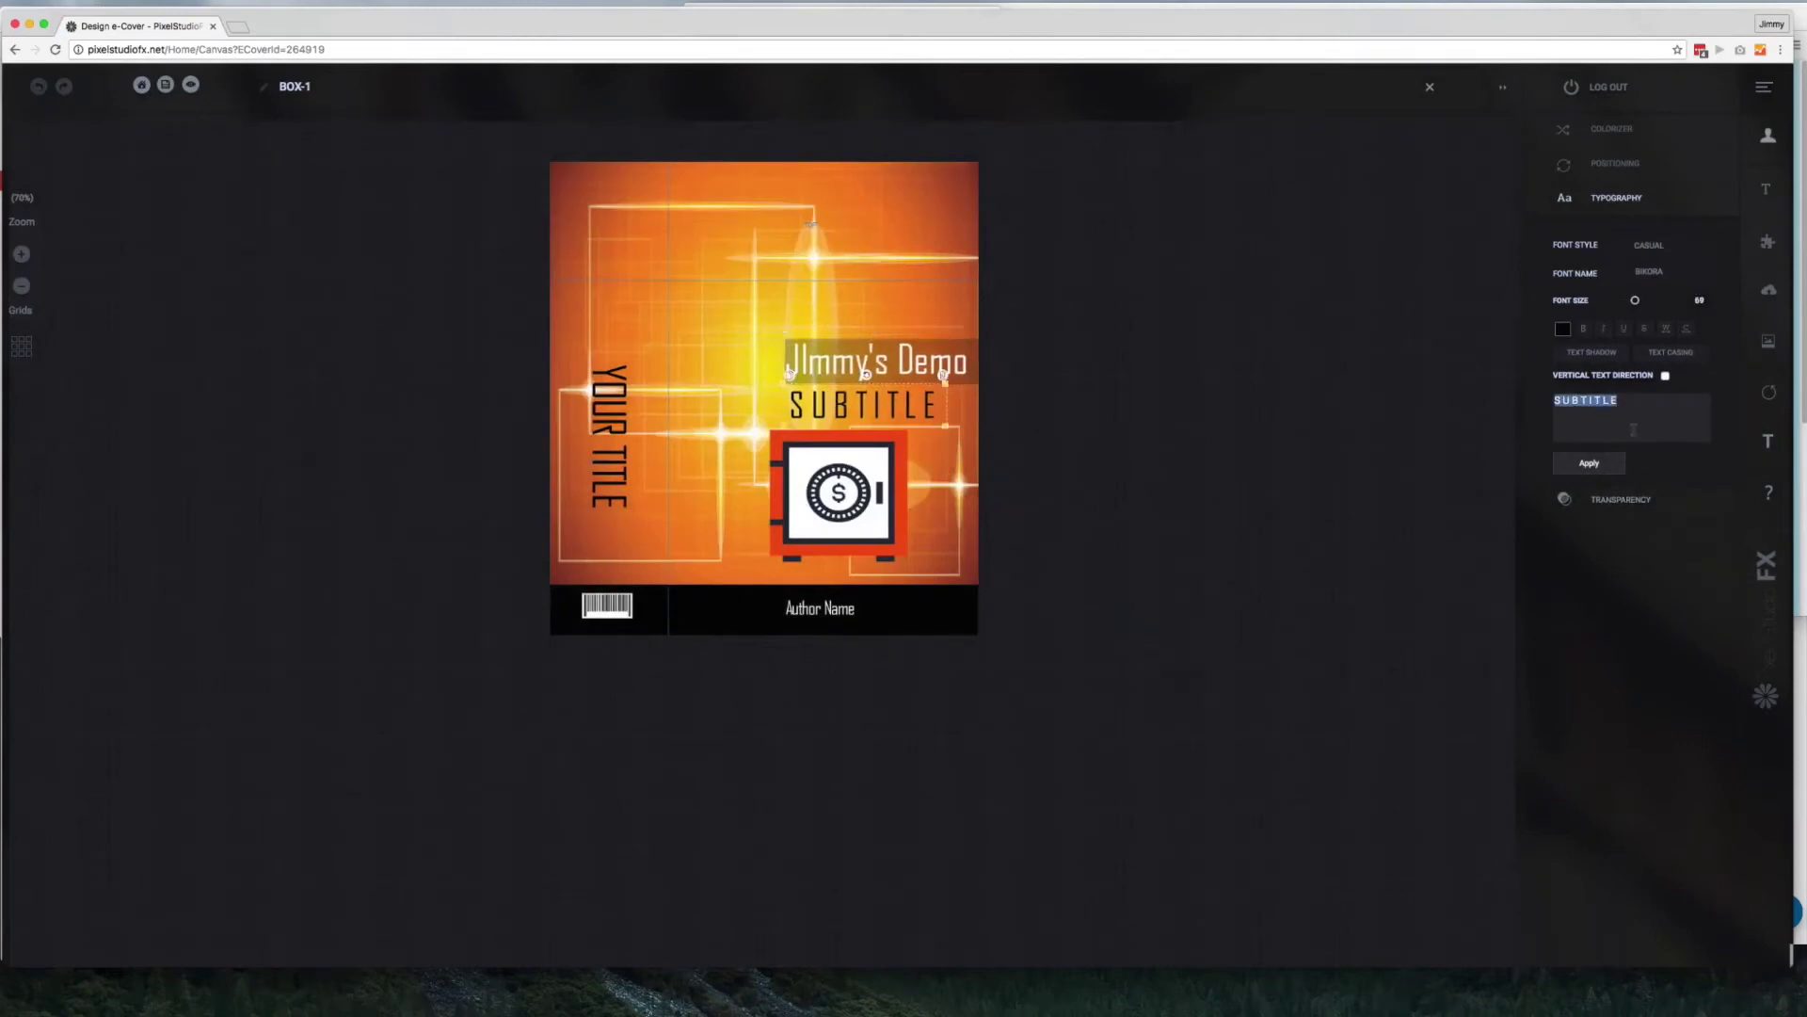
pyautogui.write('Bank Vault')
pyautogui.click(1611, 461)
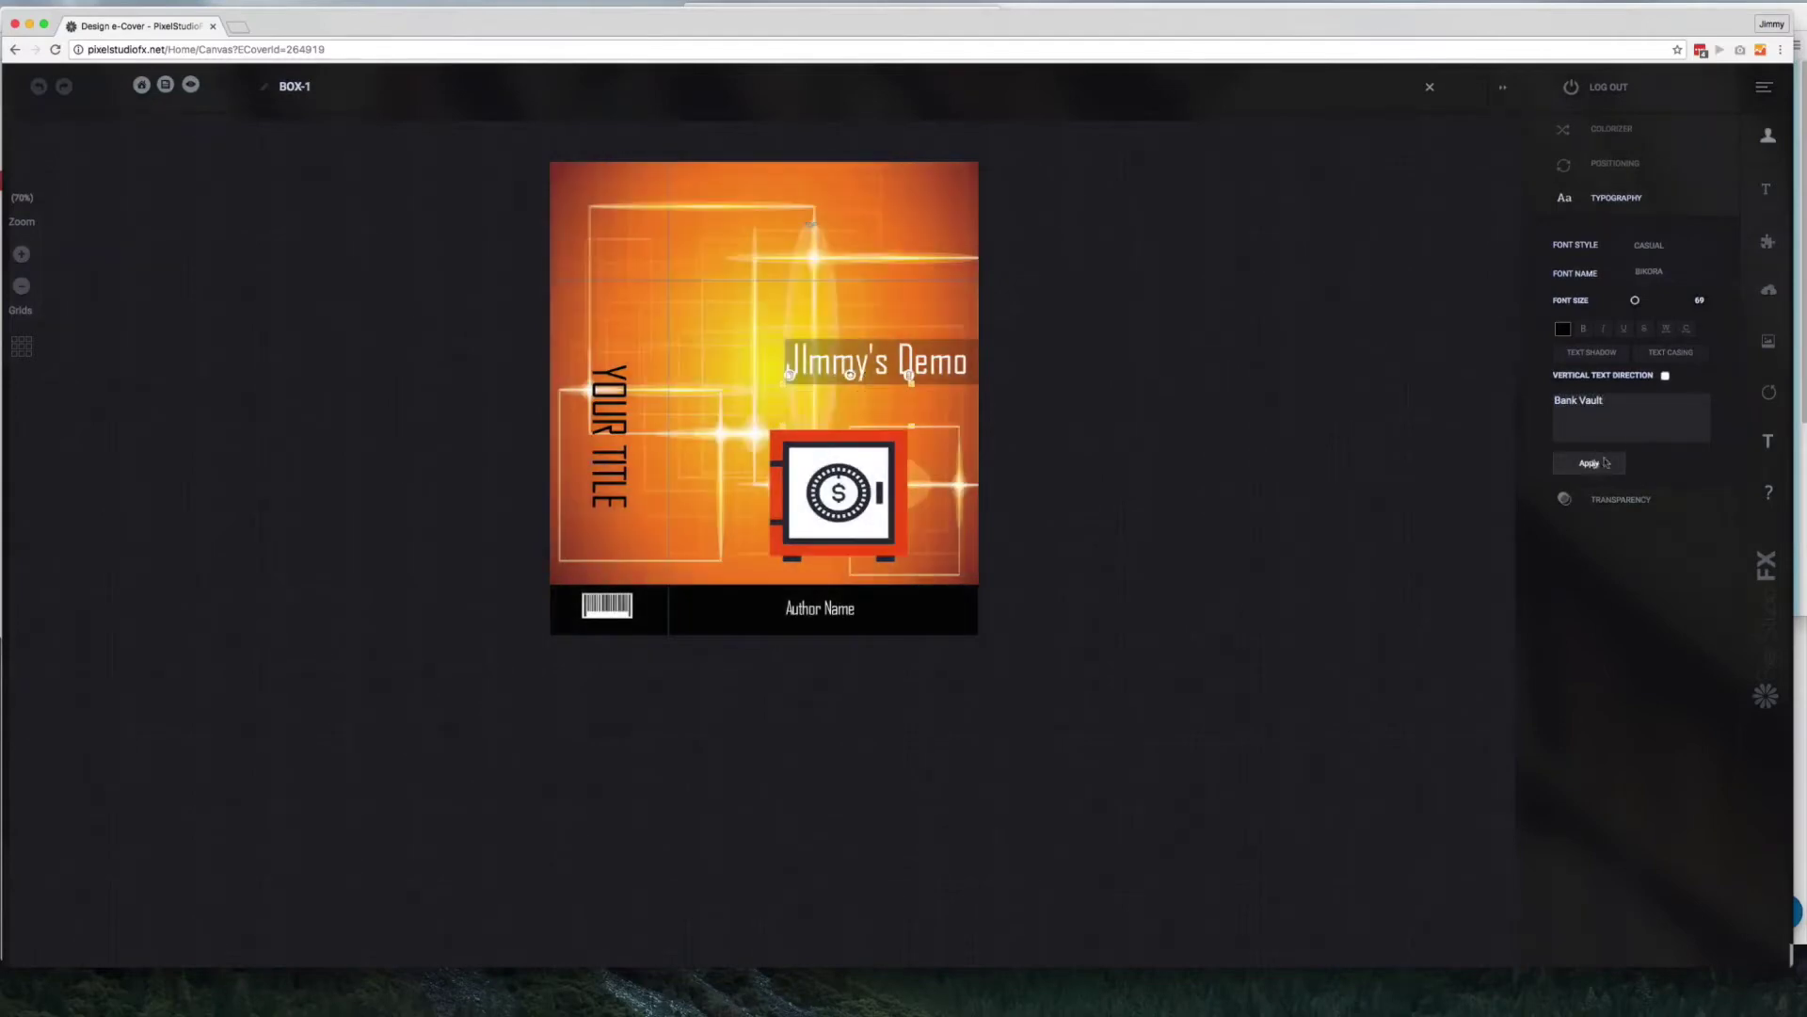
pyautogui.moveTo(891, 405); pyautogui.dragTo(899, 407)
# Try a different rotation angle on the spine title, return it to vertical, and replace its text with the author's full name
pyautogui.click(595, 411)
pyautogui.tripleClick(1667, 416)
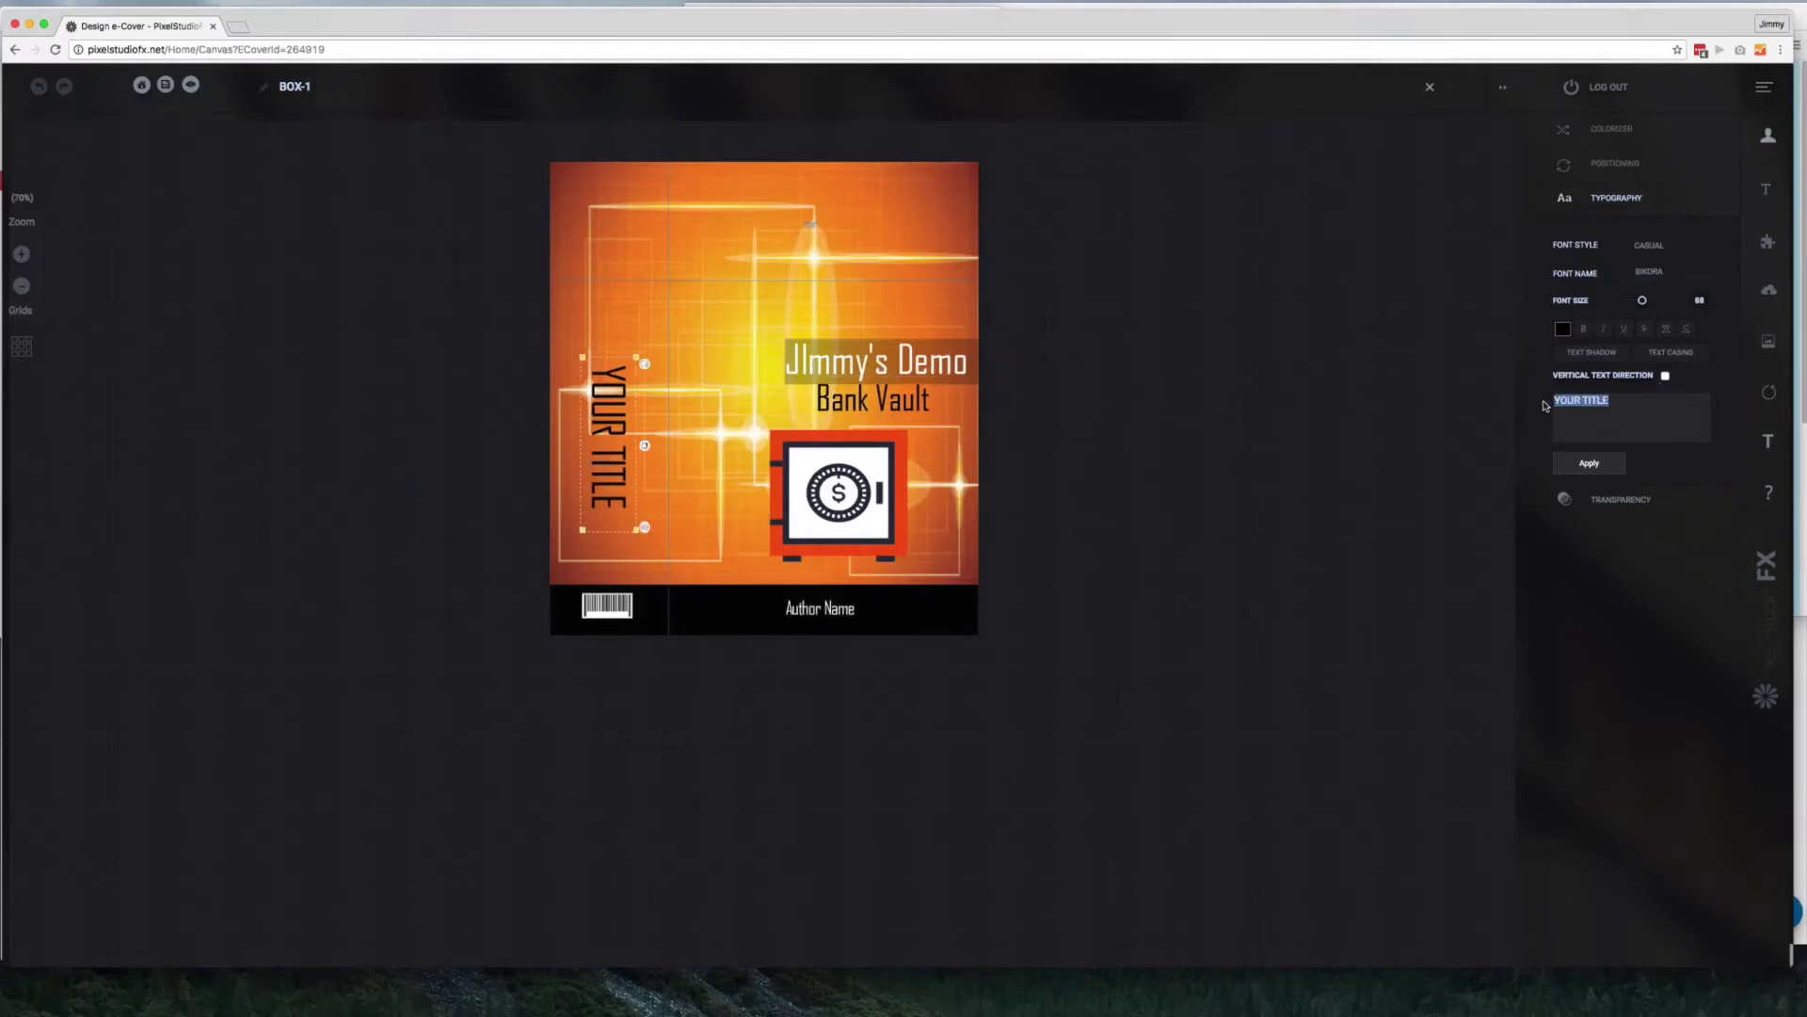
pyautogui.click(1616, 164)
pyautogui.moveTo(1702, 306)
pyautogui.mouseDown()
pyautogui.moveTo(1668, 323)
pyautogui.moveTo(1697, 314)
pyautogui.mouseUp()
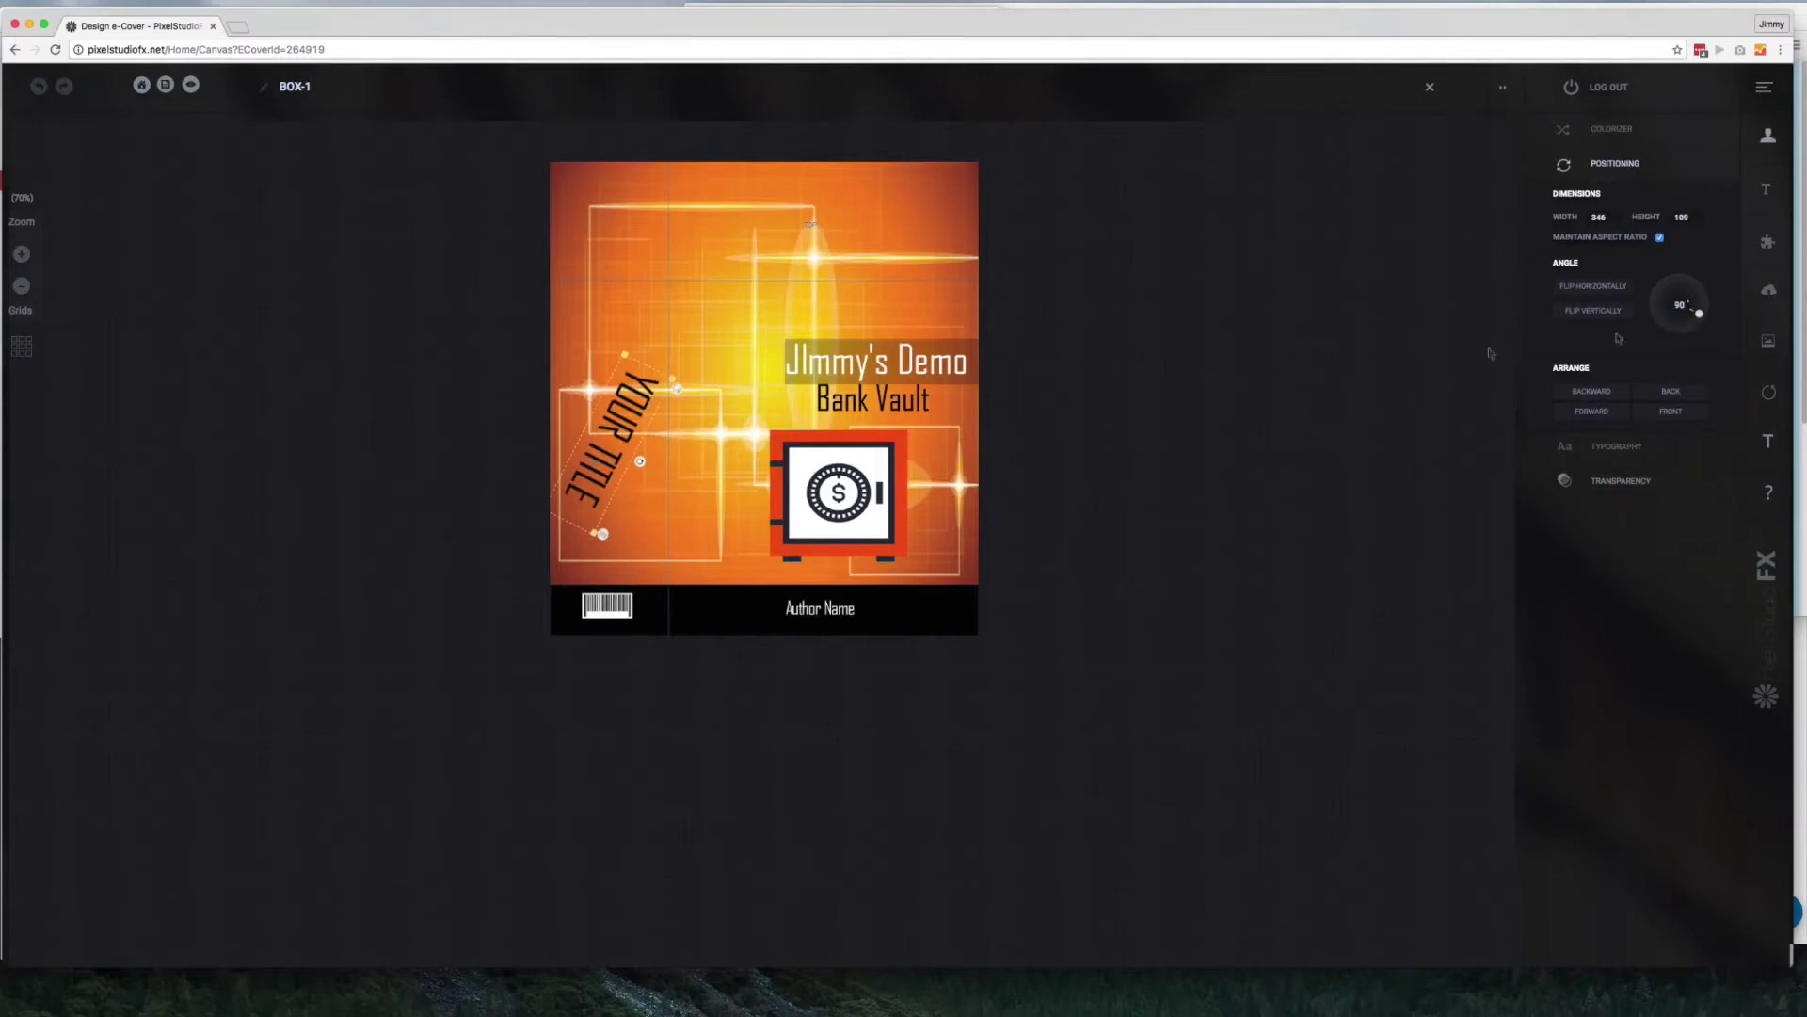
pyautogui.moveTo(1705, 317); pyautogui.dragTo(1705, 303)
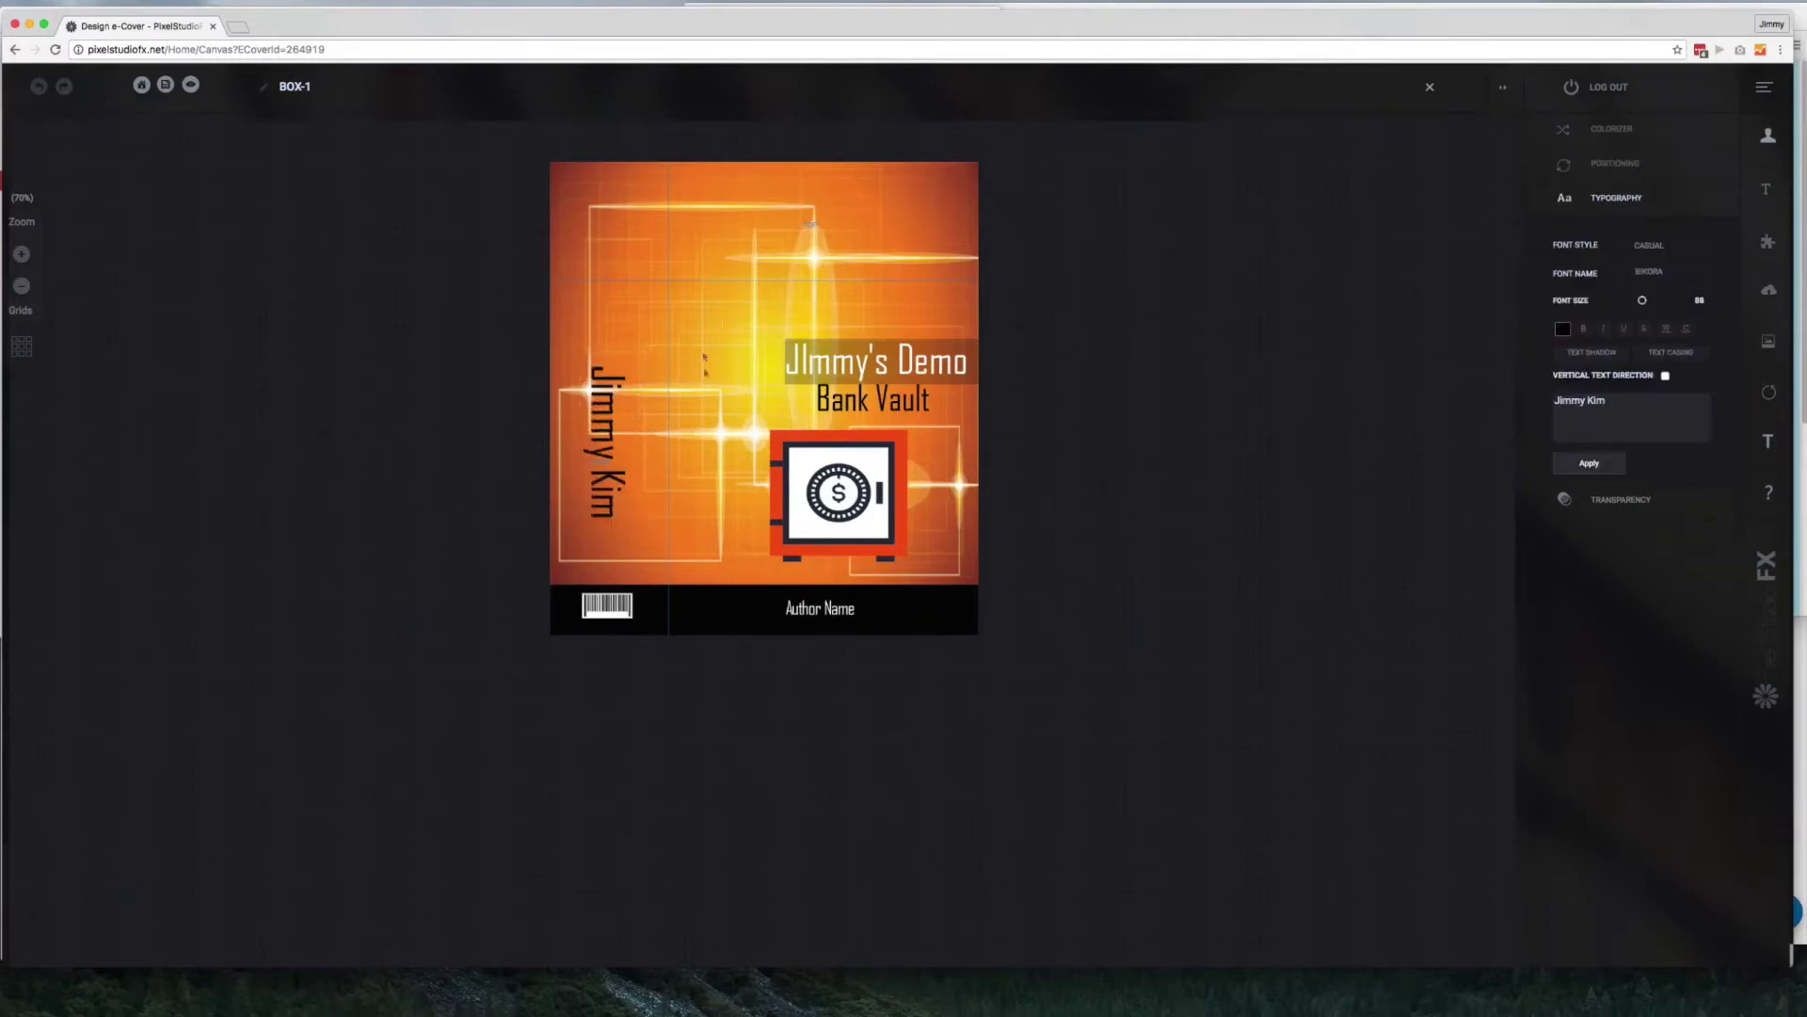
# Enlarge the safe clipart to about 341 by 291 px and apply the Love preset to it
pyautogui.click(838, 490)
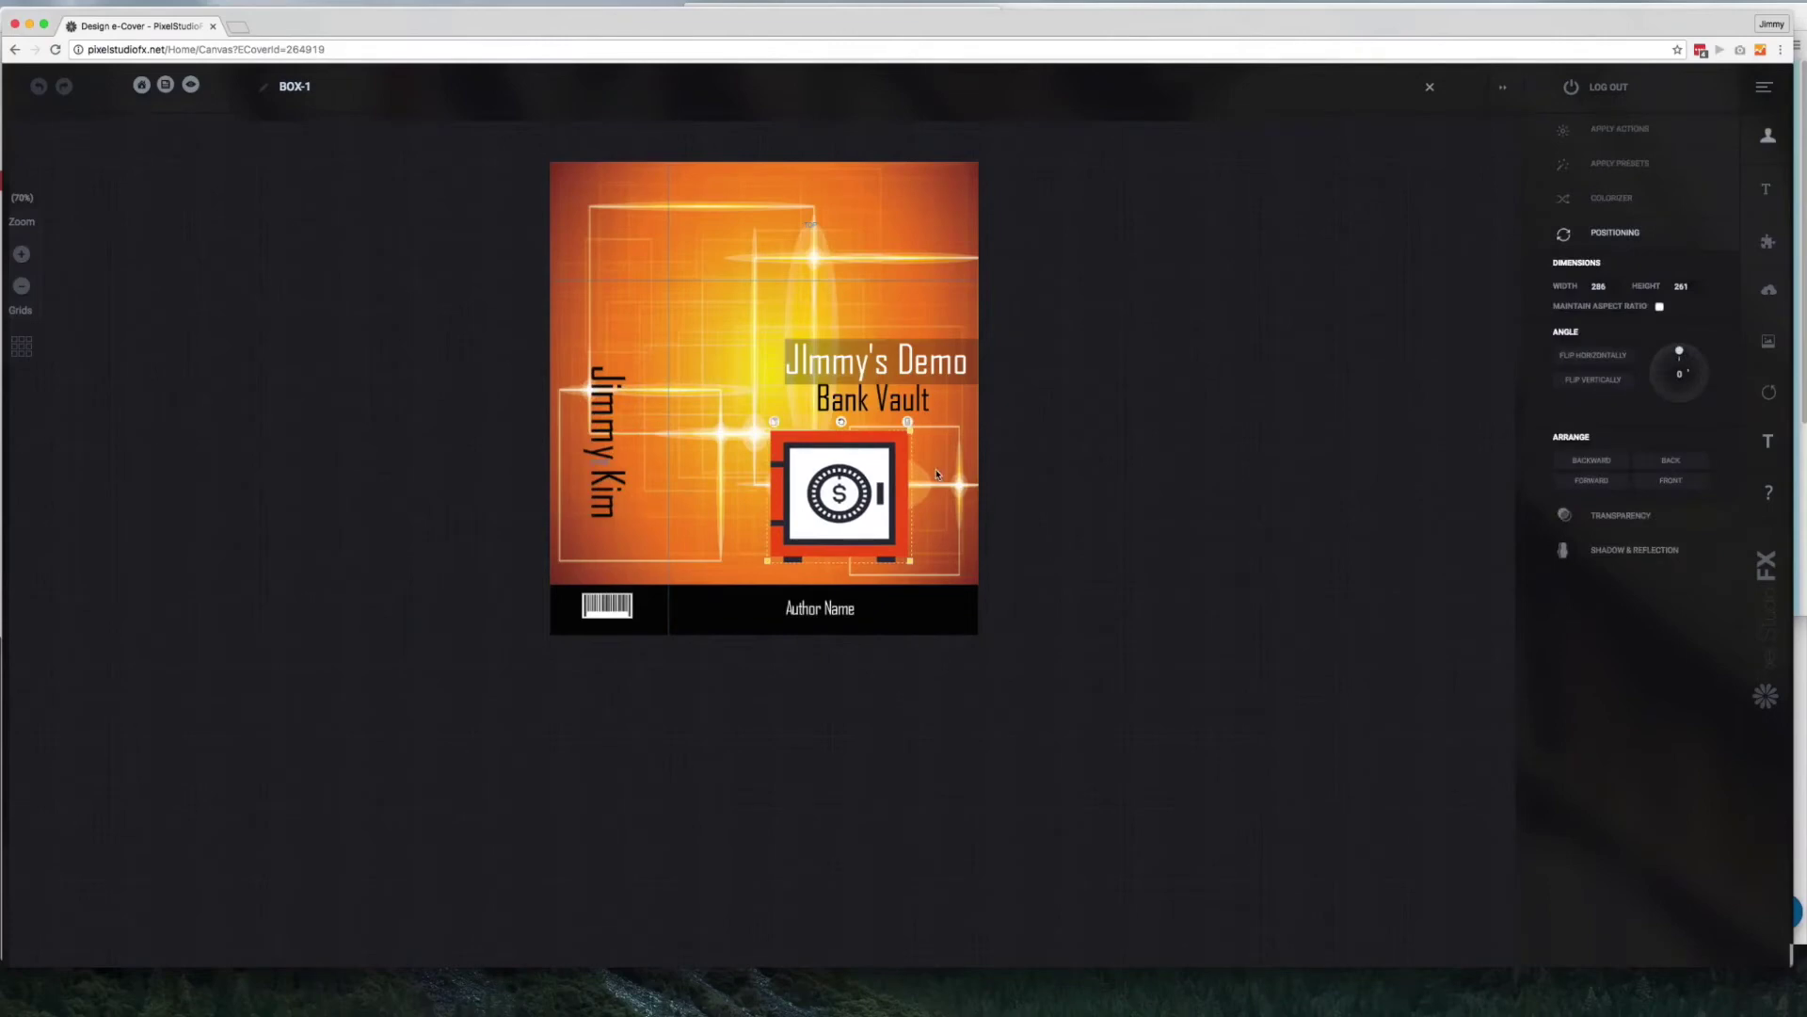
pyautogui.moveTo(912, 562); pyautogui.dragTo(947, 580)
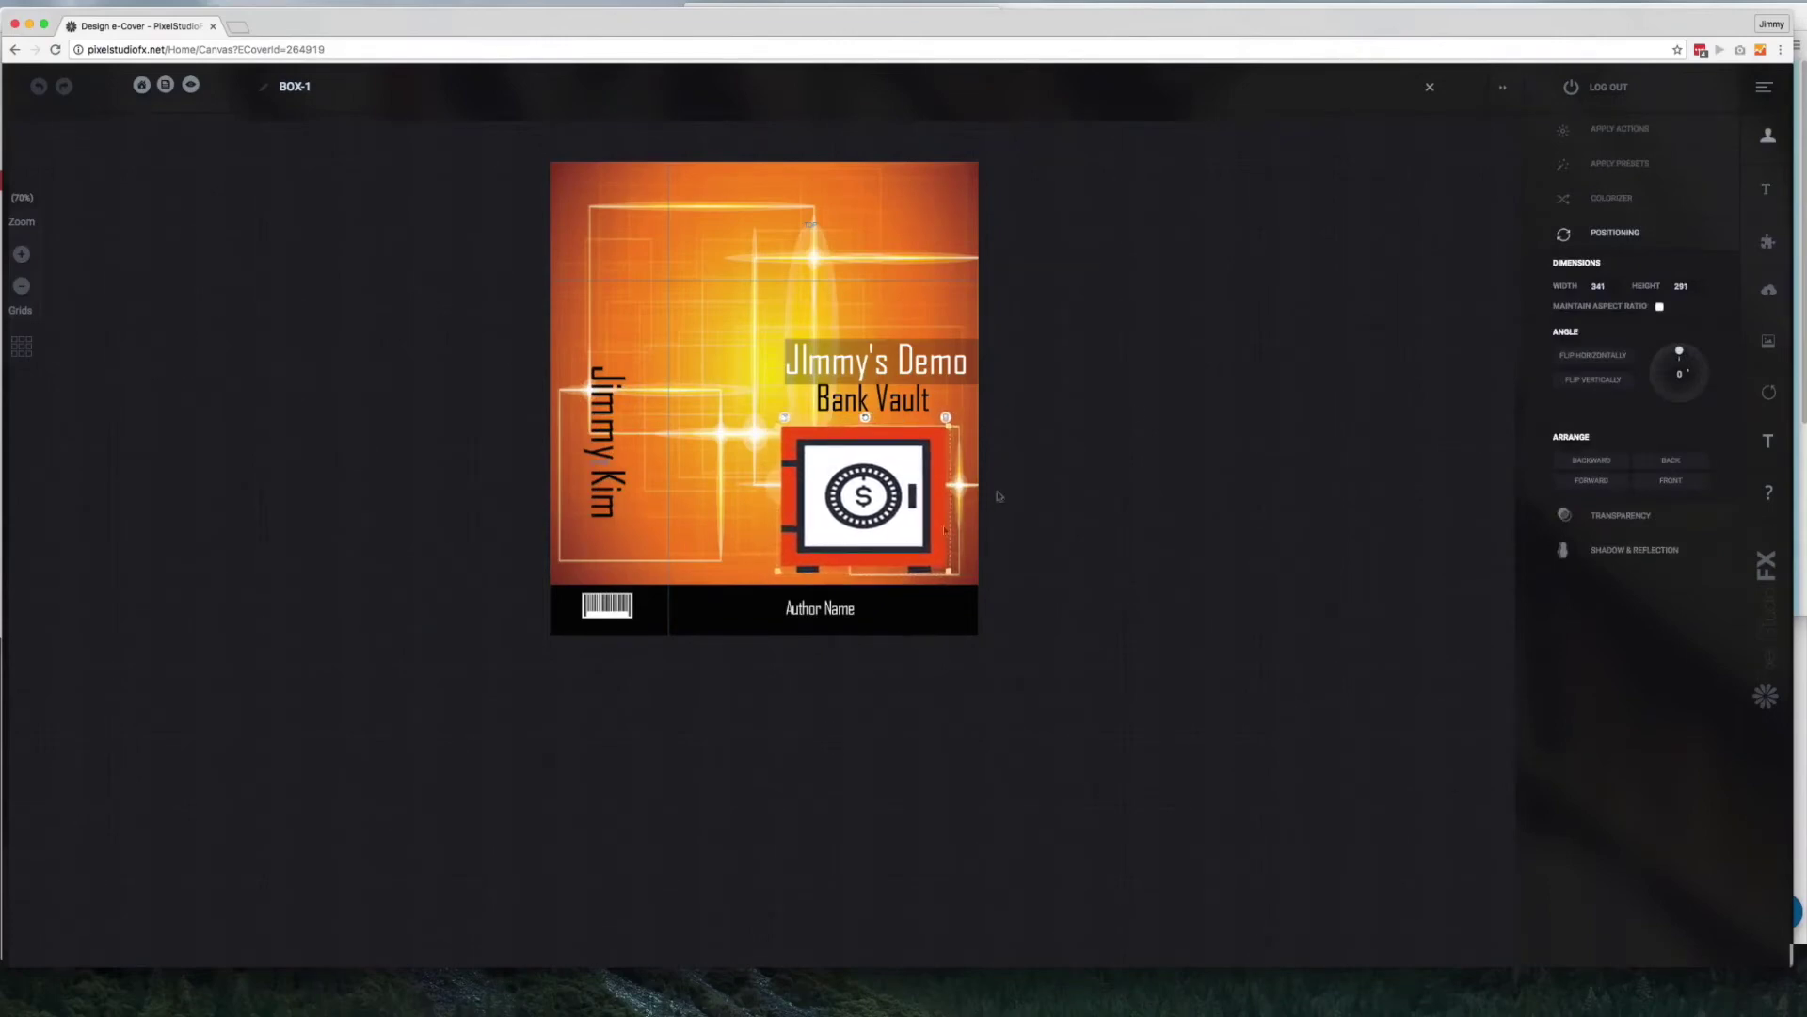
pyautogui.click(1637, 131)
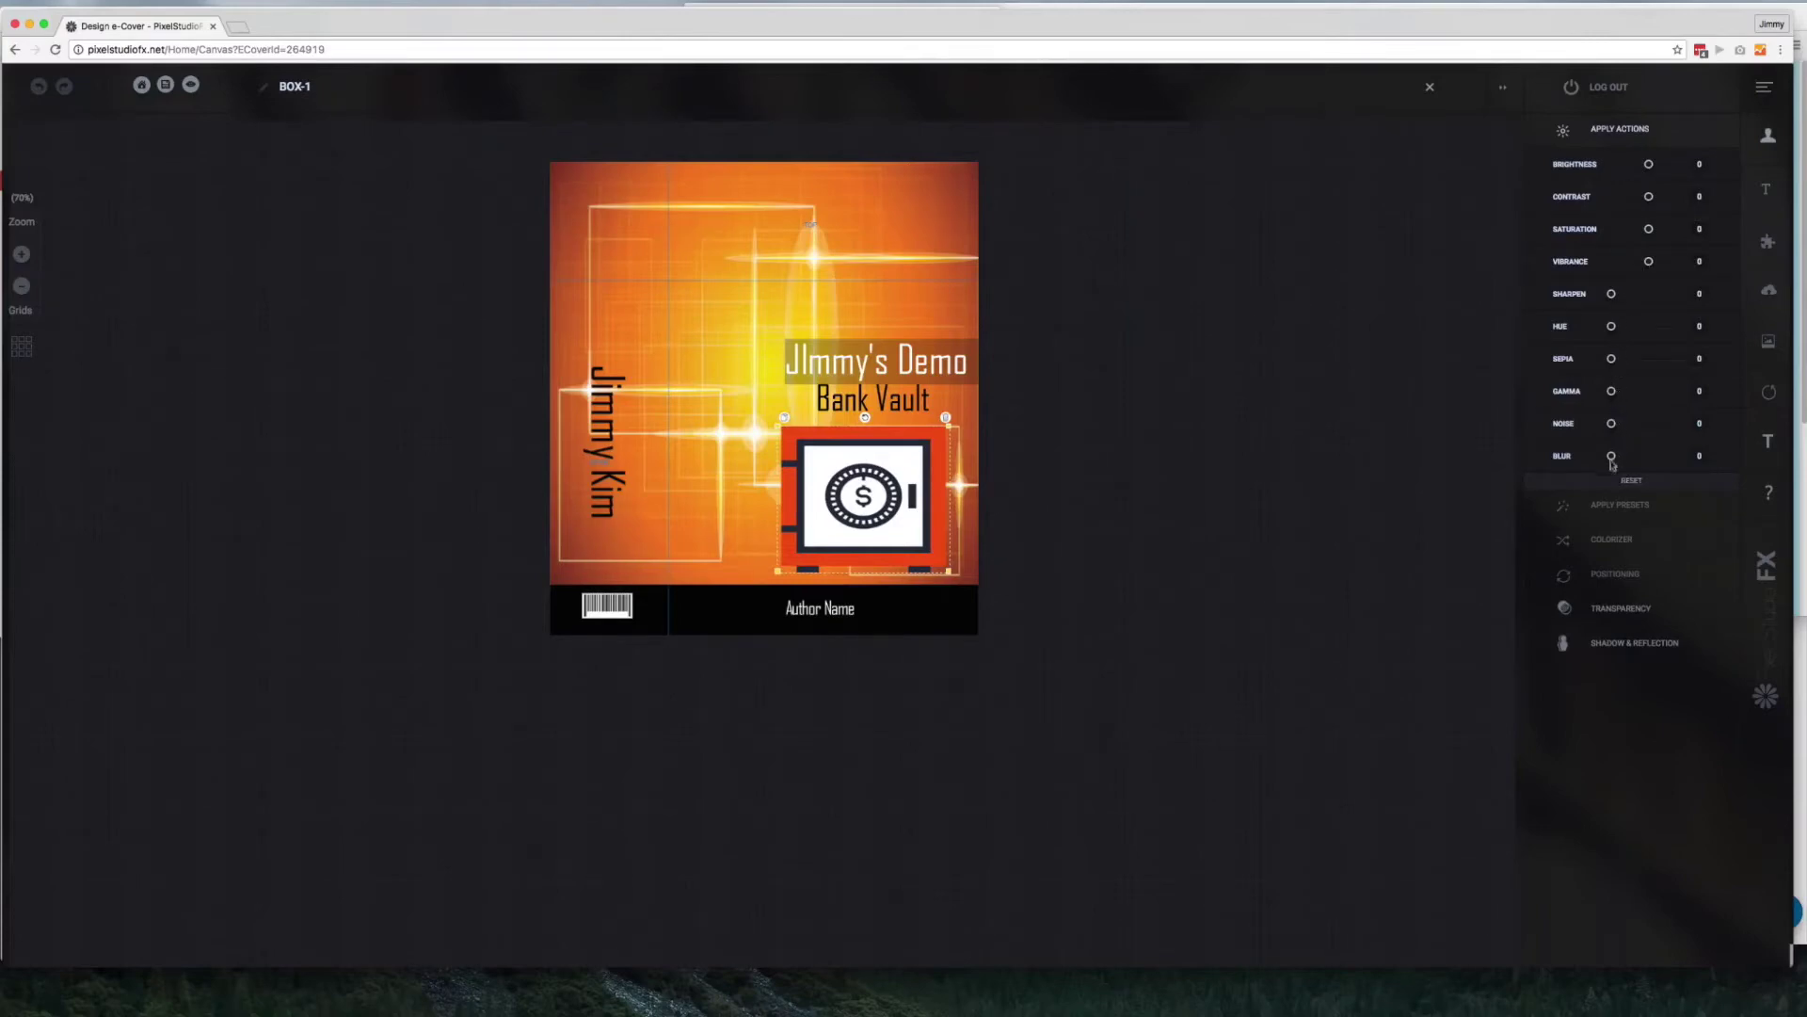
pyautogui.click(1619, 514)
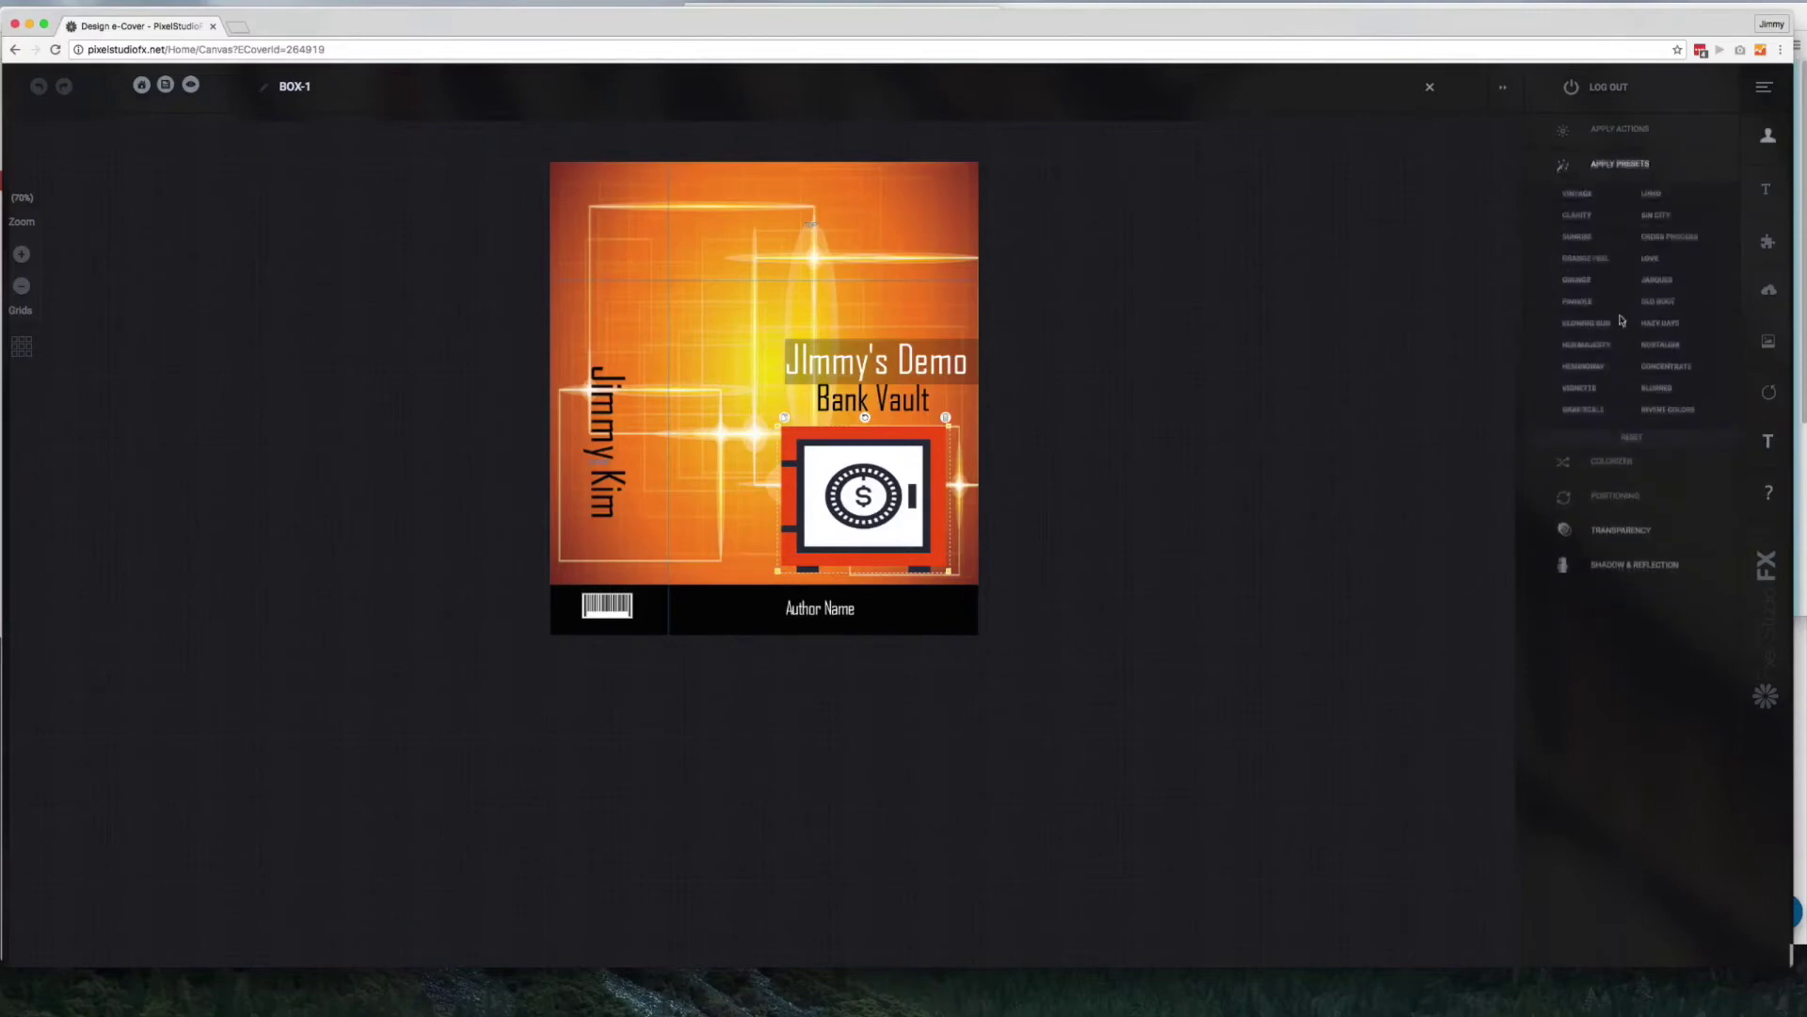
pyautogui.click(1645, 259)
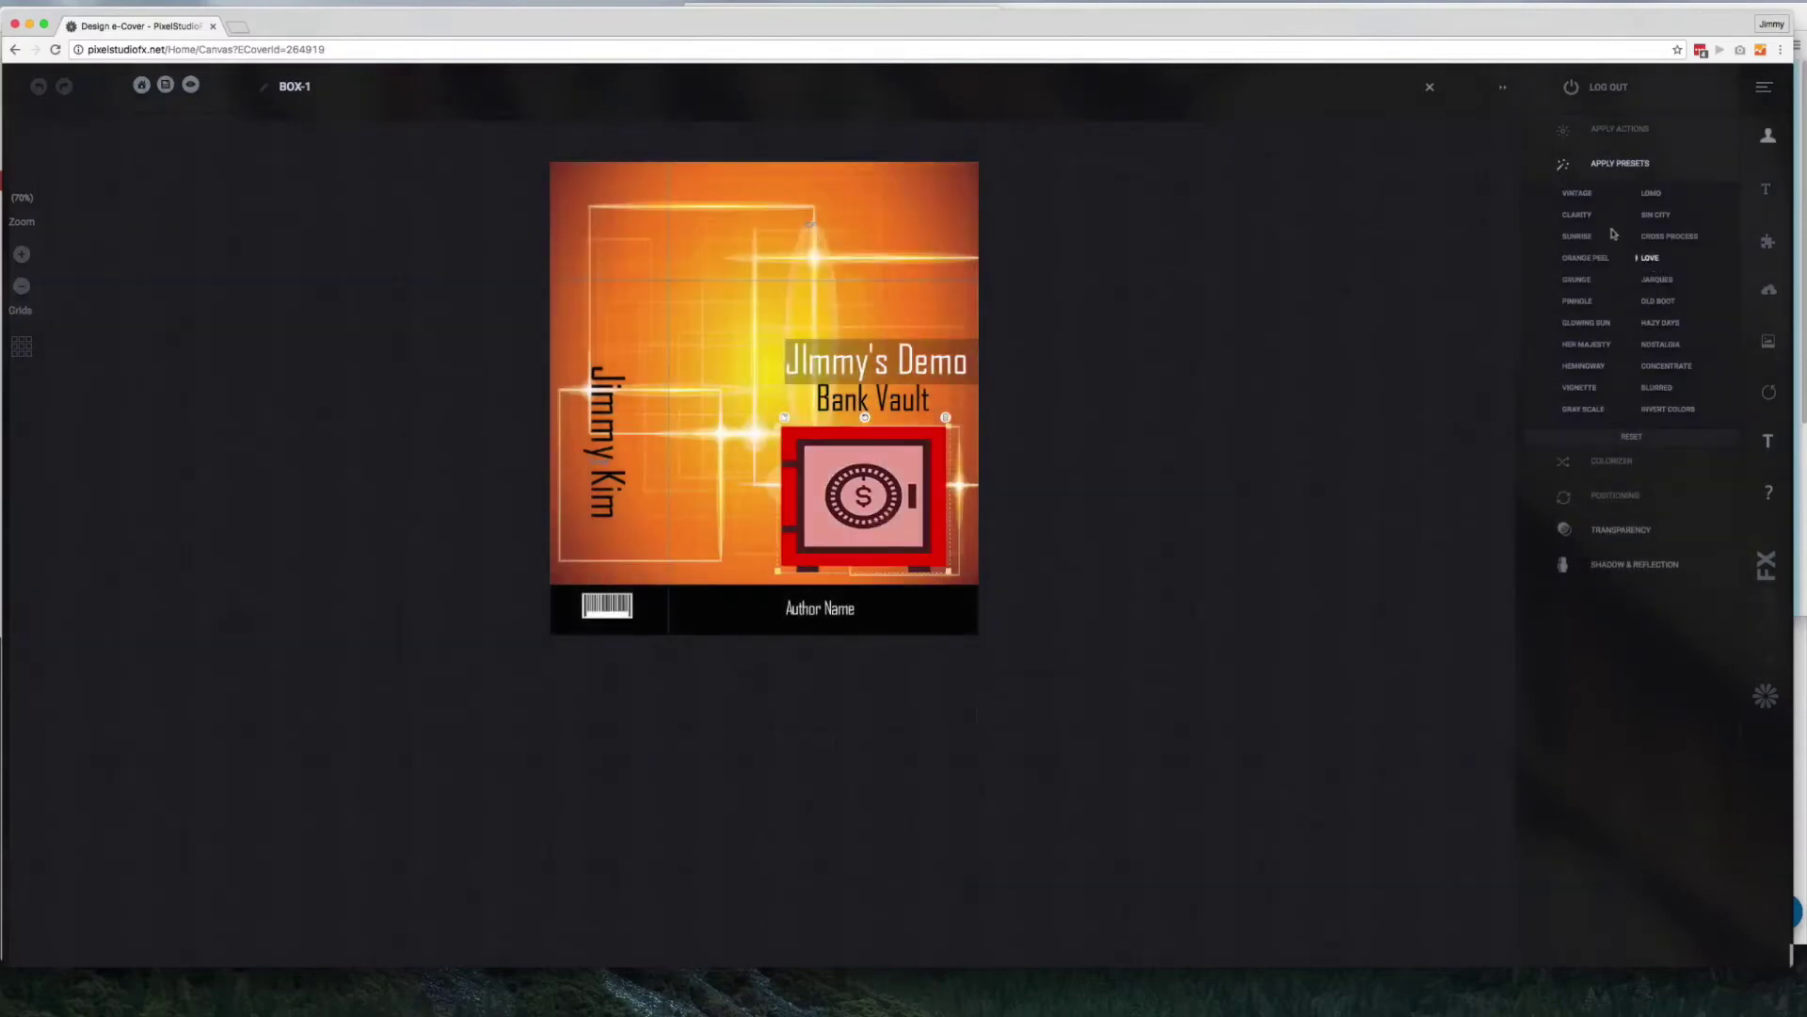
# Recolour the cover background with the Colorizer until it has a cyan and blue scheme
pyautogui.click(1611, 460)
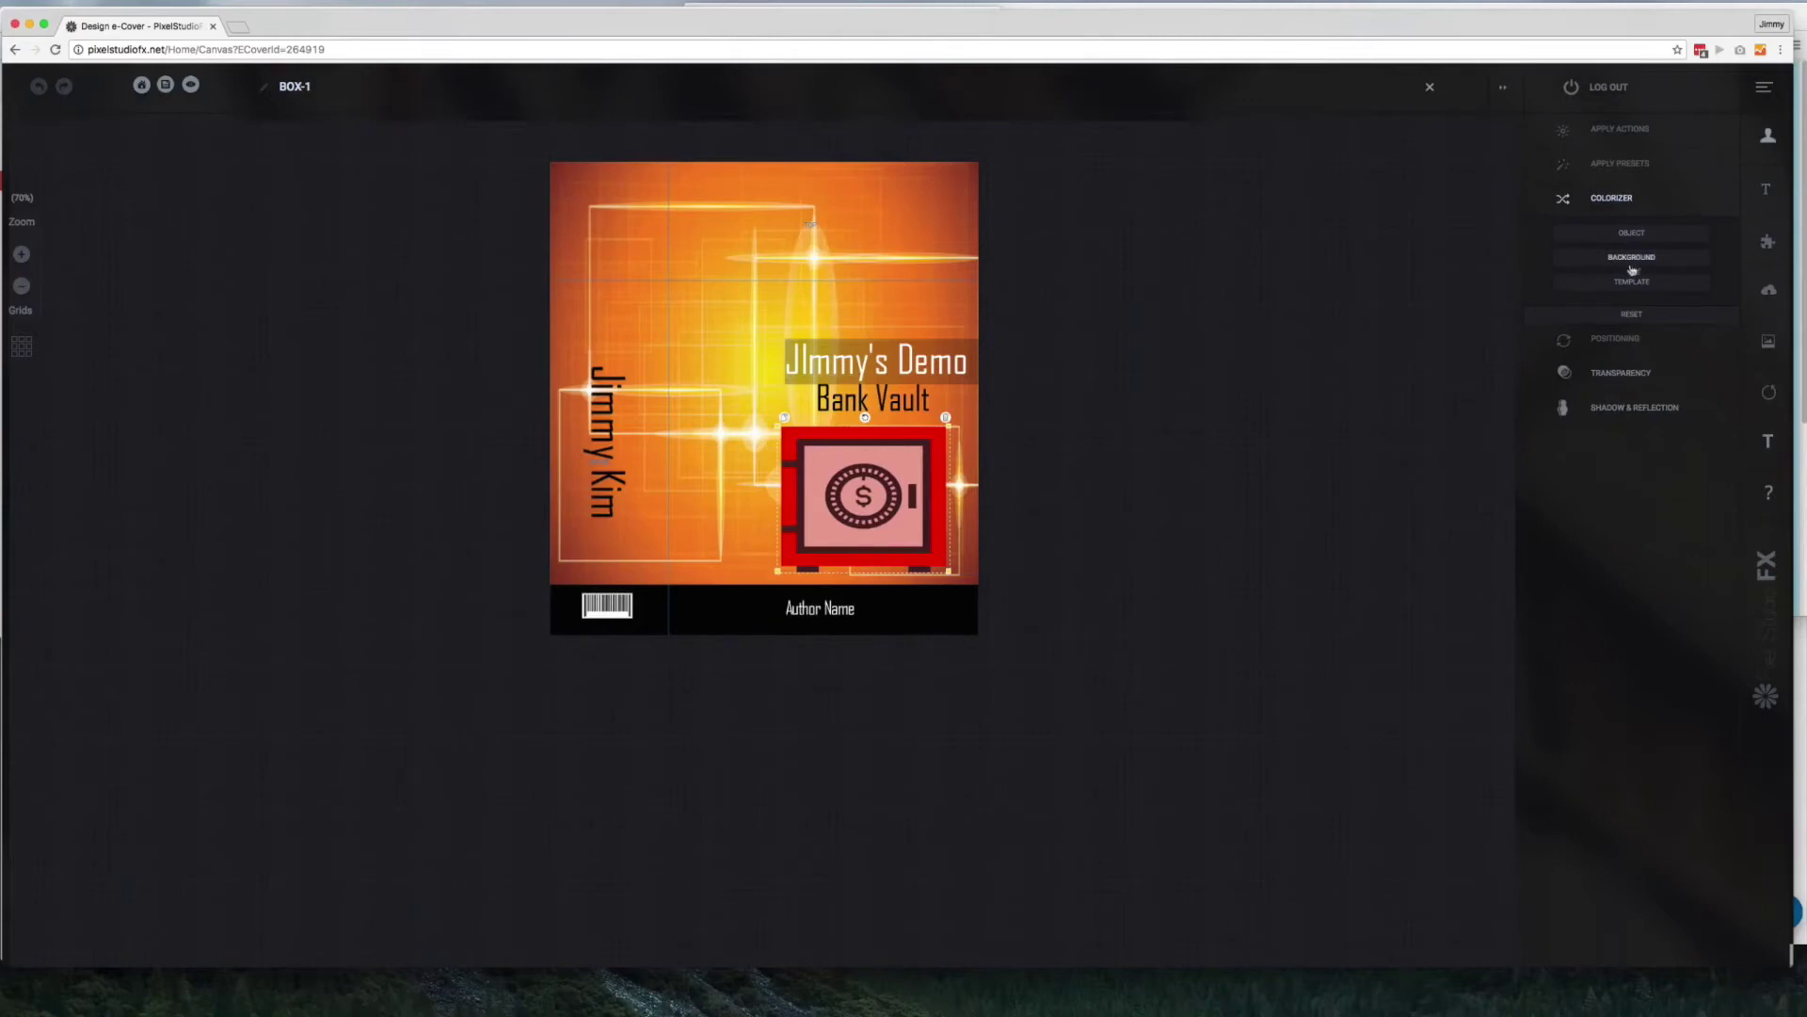
pyautogui.click(1634, 257)
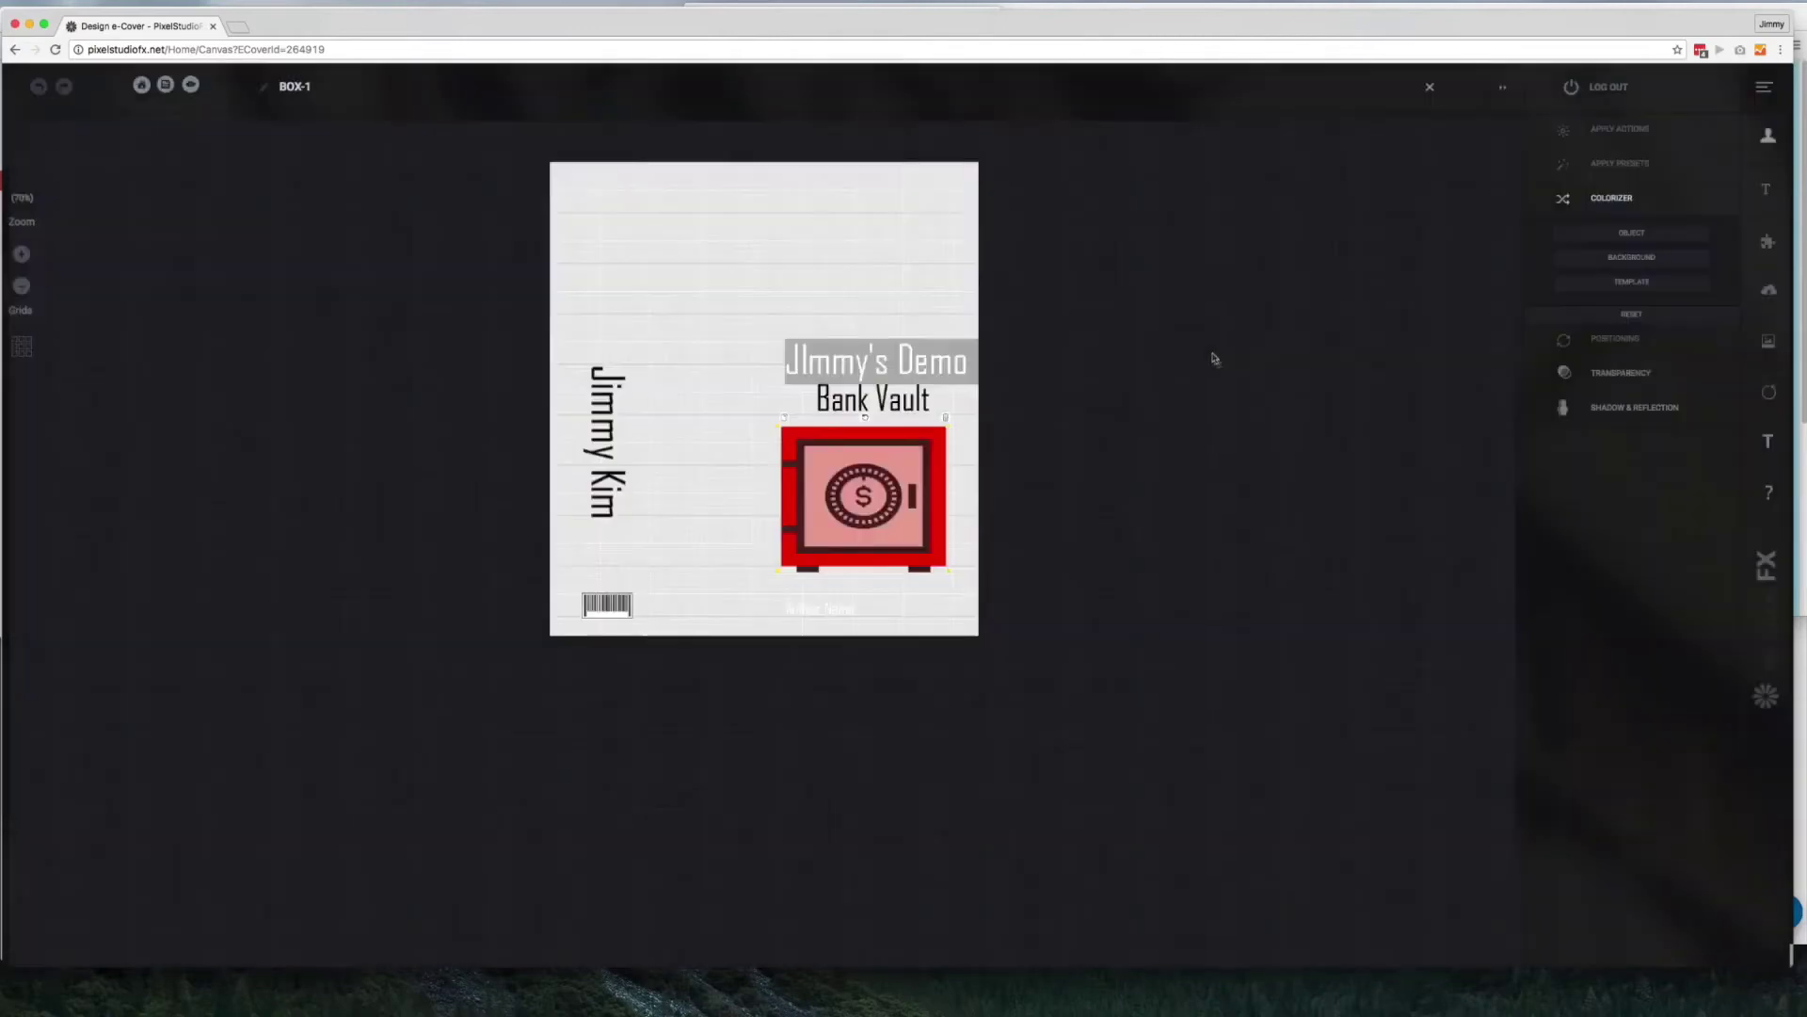
pyautogui.click(1649, 259)
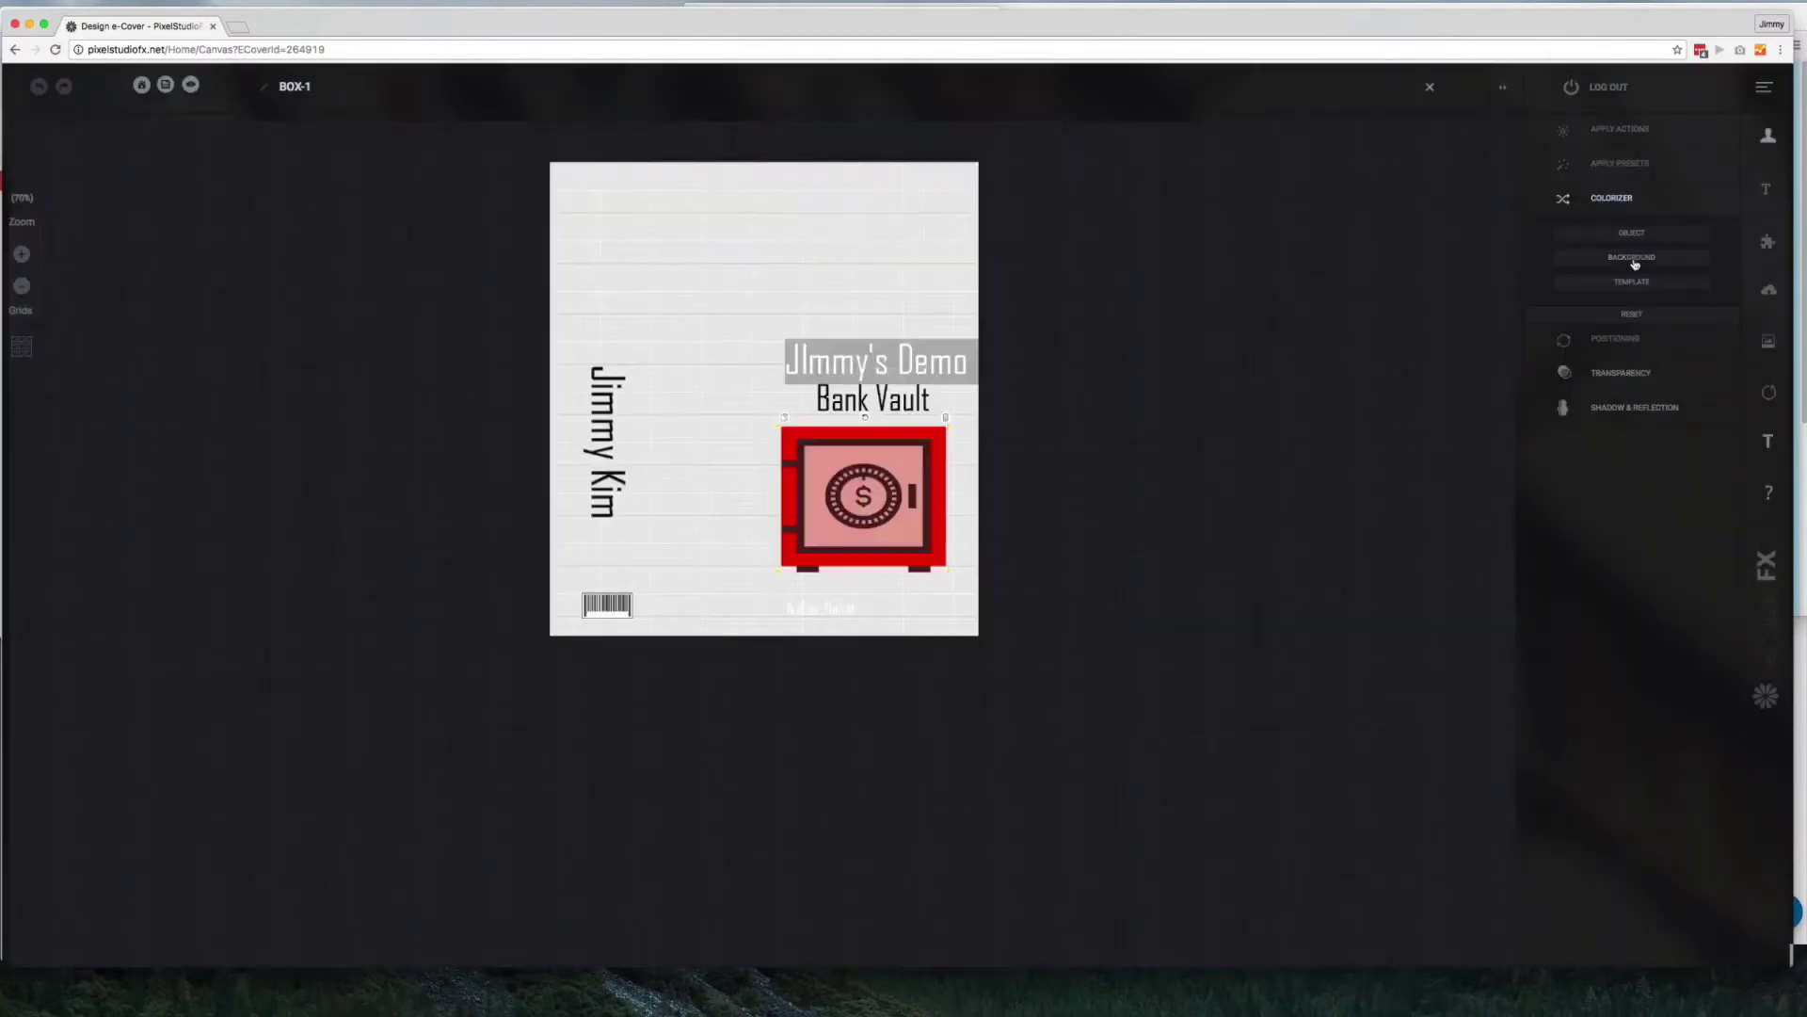
pyautogui.click(1634, 263)
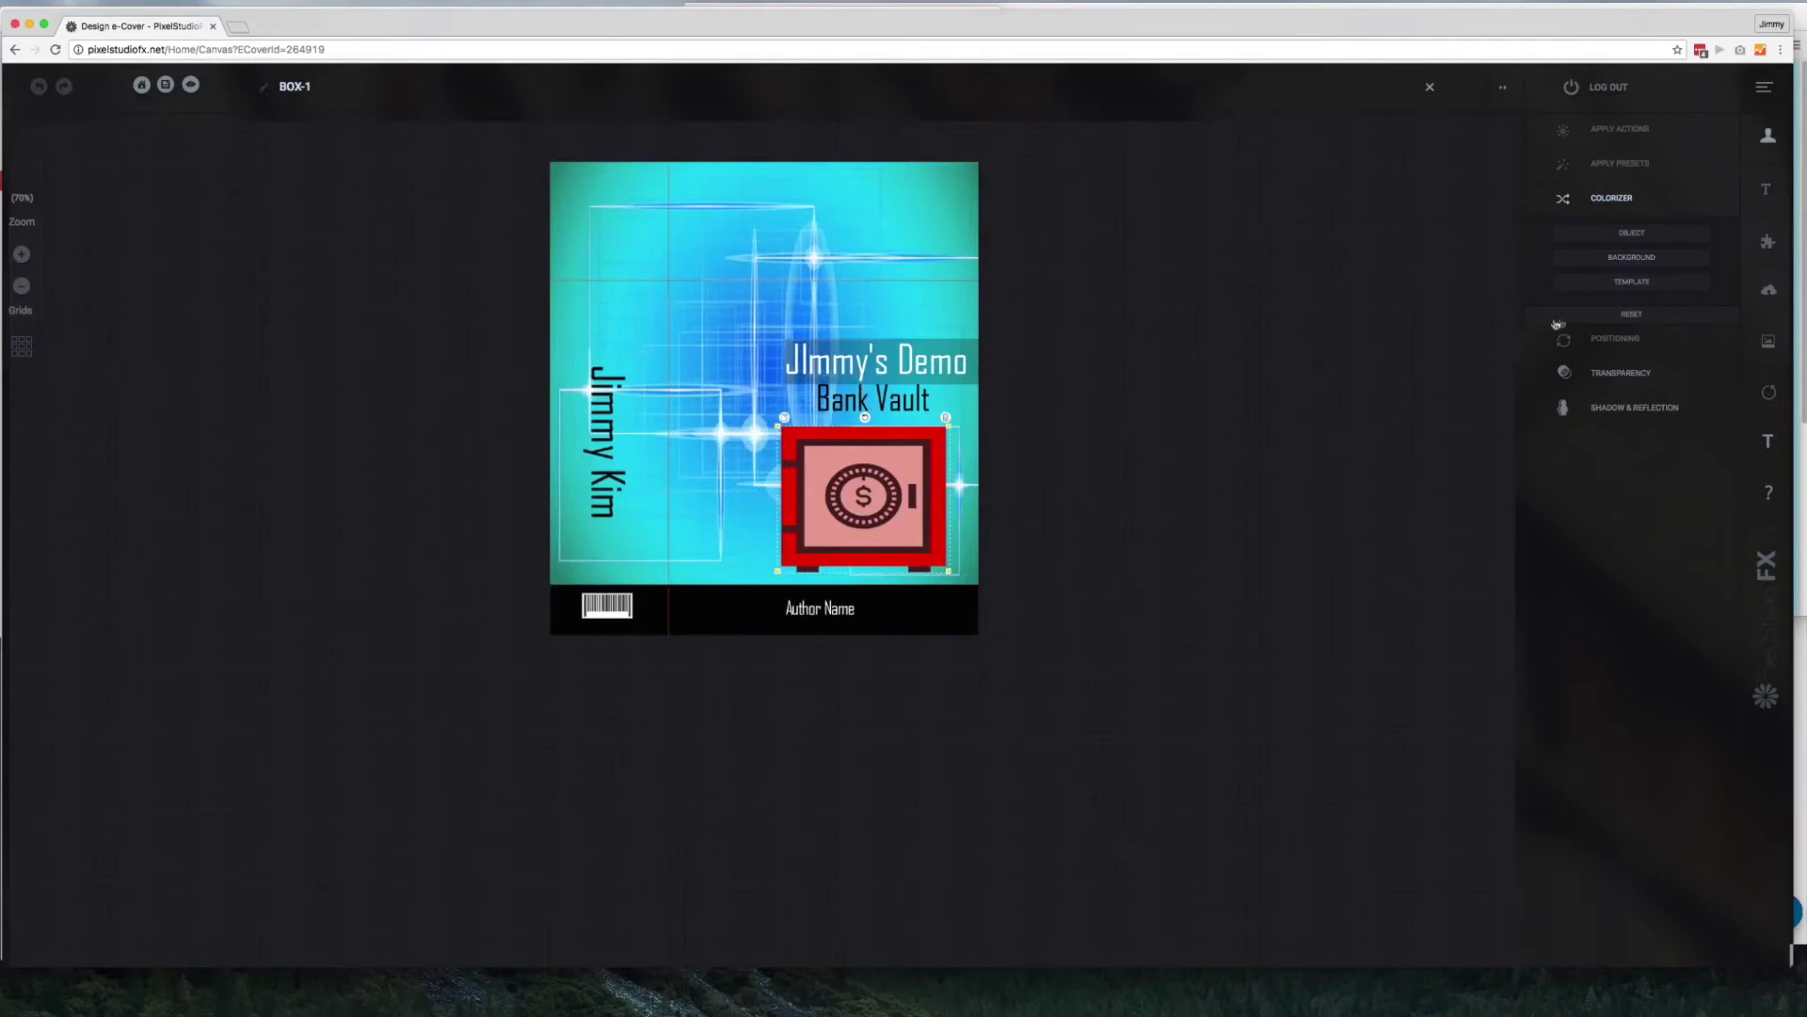
# Lower the safe clipart's opacity to 49
pyautogui.click(1621, 374)
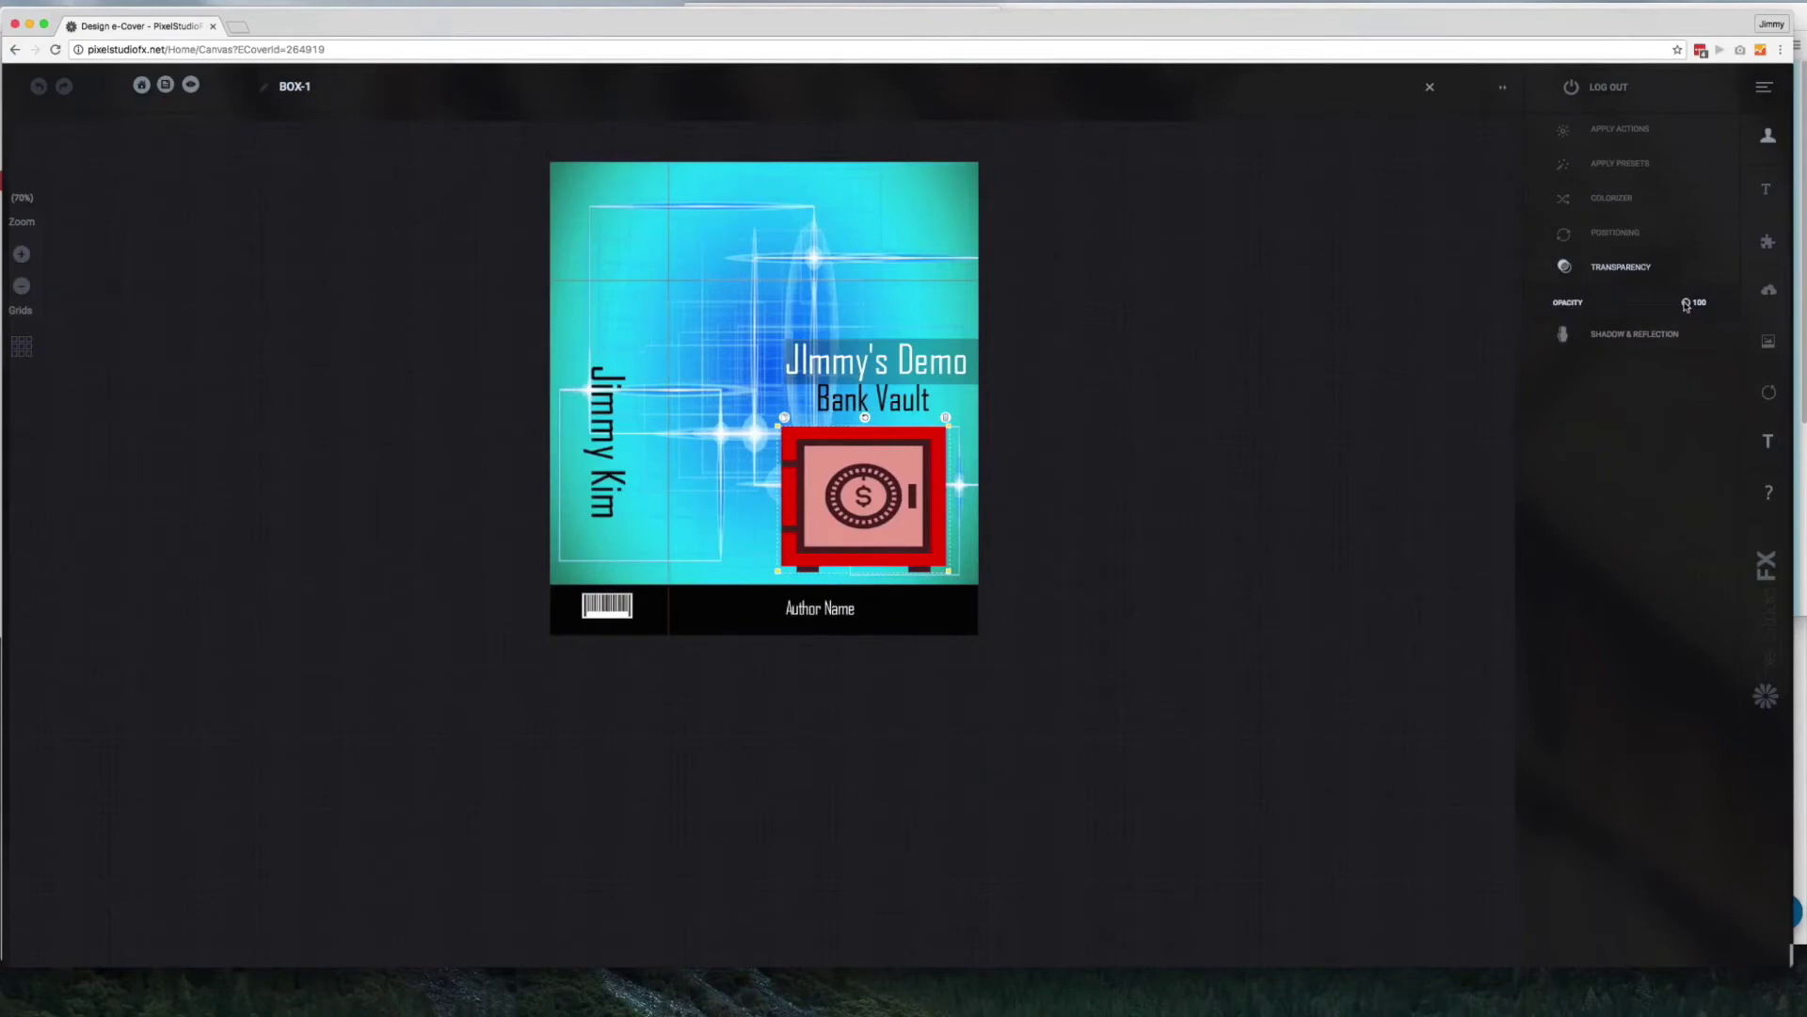
pyautogui.moveTo(1686, 304); pyautogui.dragTo(1645, 306)
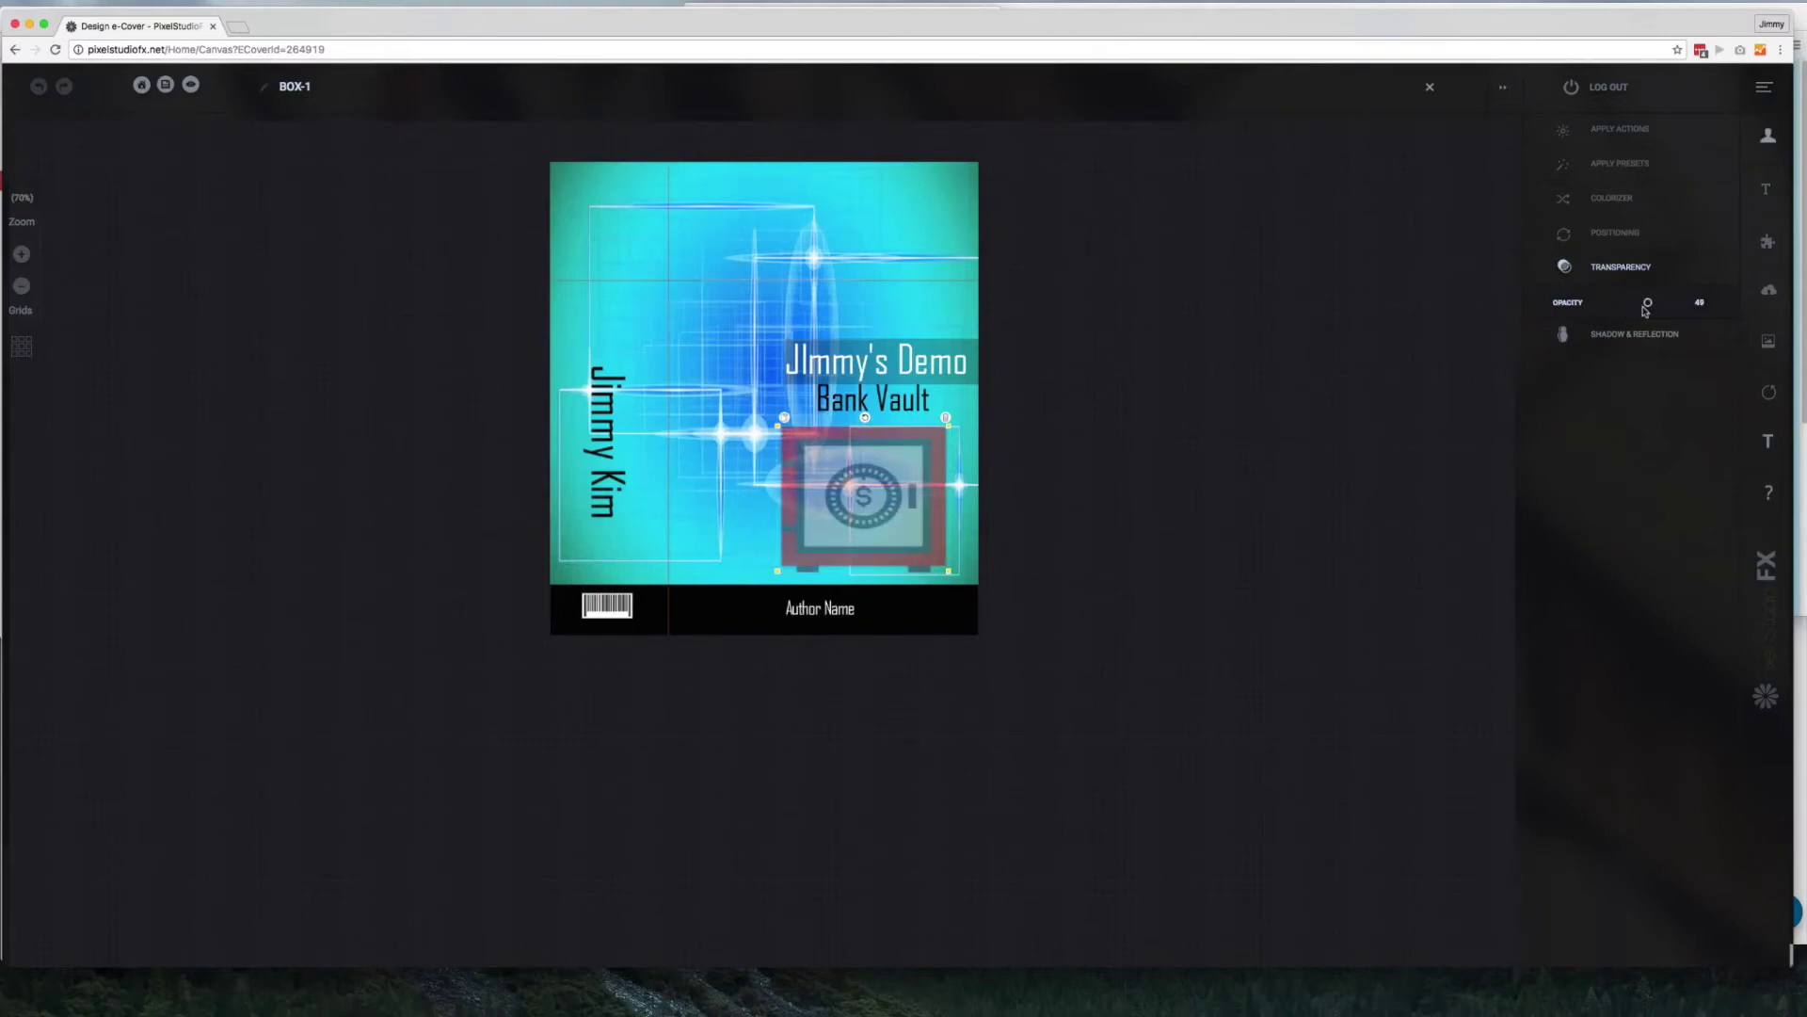
# Try a magenta image shadow with blur 1, horizontal 1 and vertical 9 on the safe clipart, and leave without using it
pyautogui.click(1638, 335)
pyautogui.click(1640, 340)
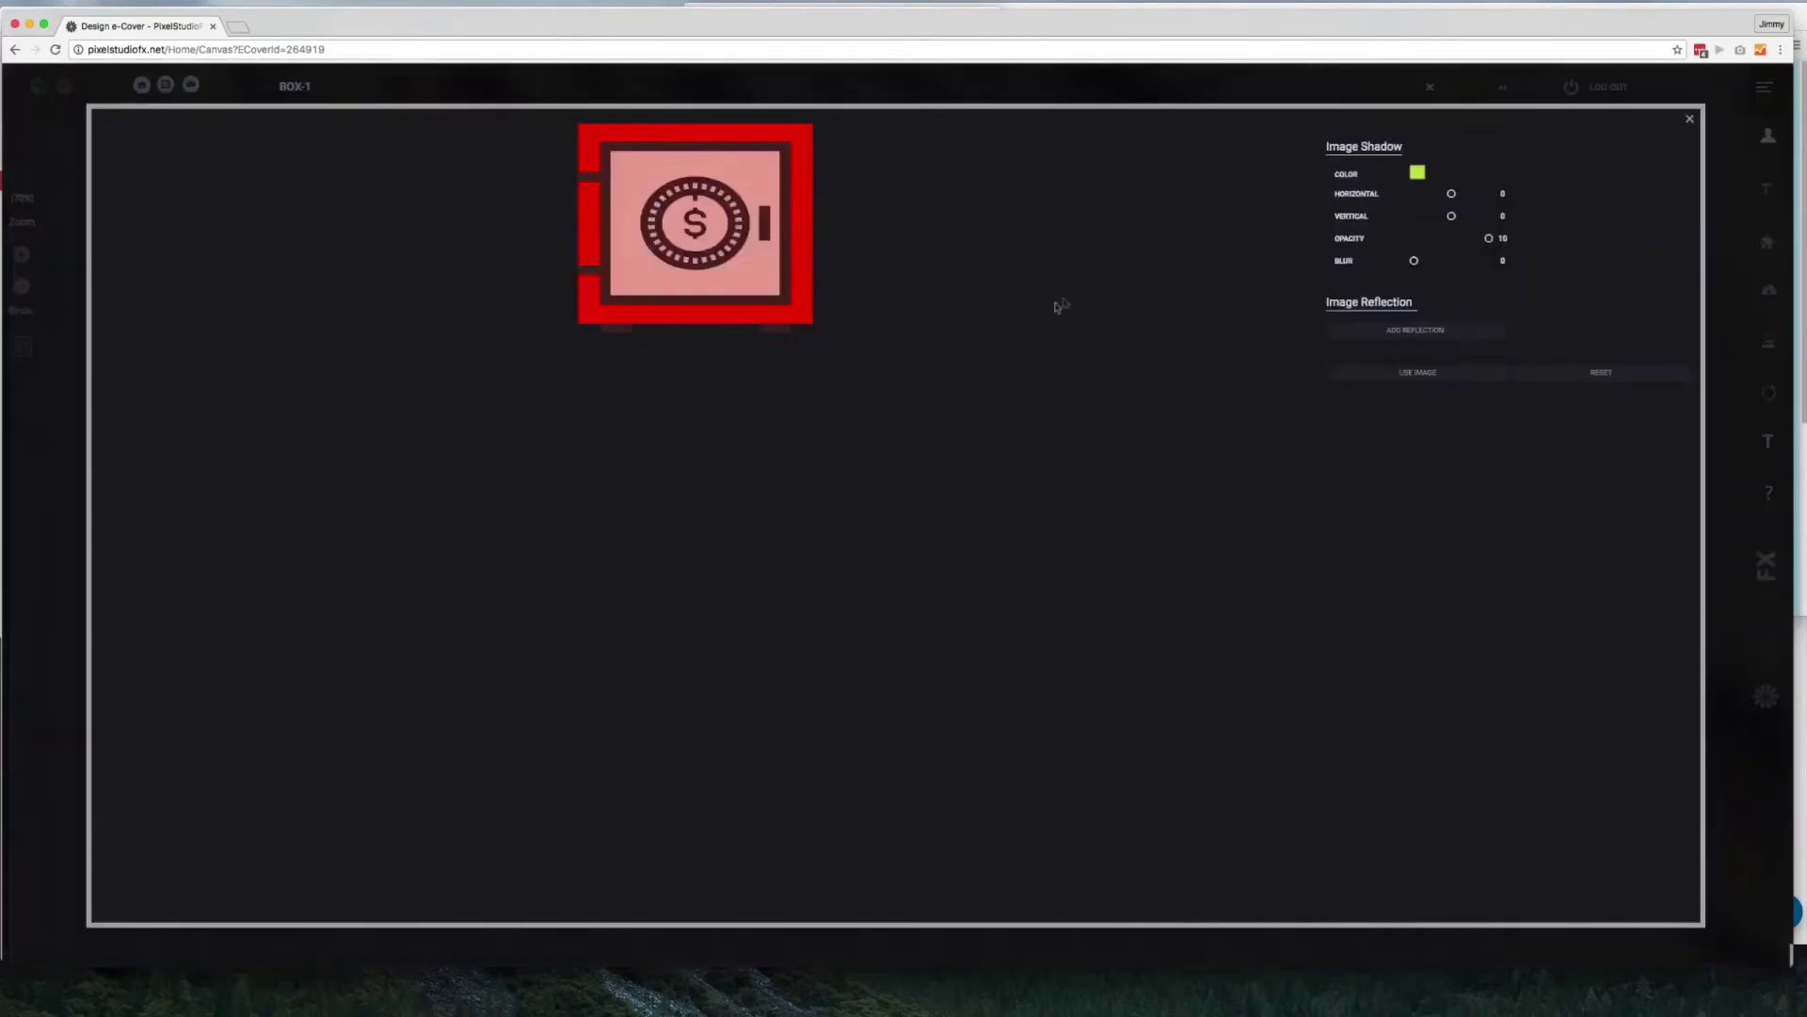
pyautogui.click(1418, 176)
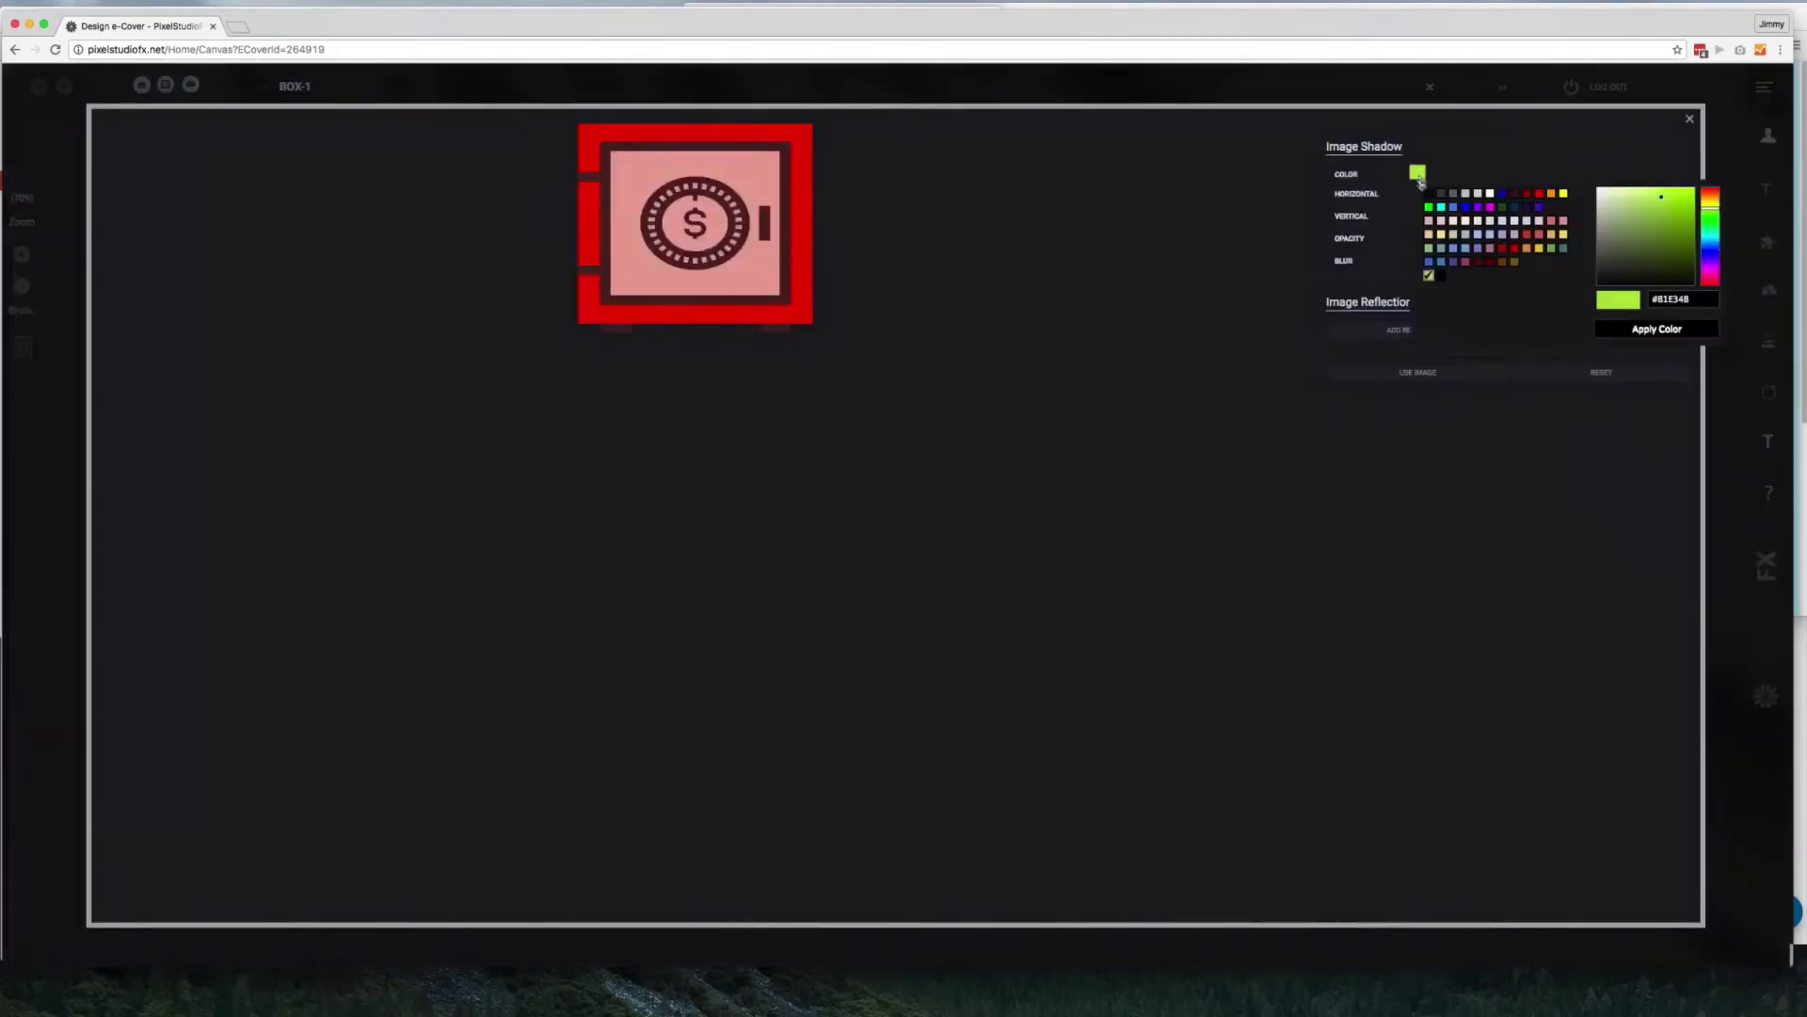
pyautogui.click(1490, 207)
pyautogui.click(1608, 329)
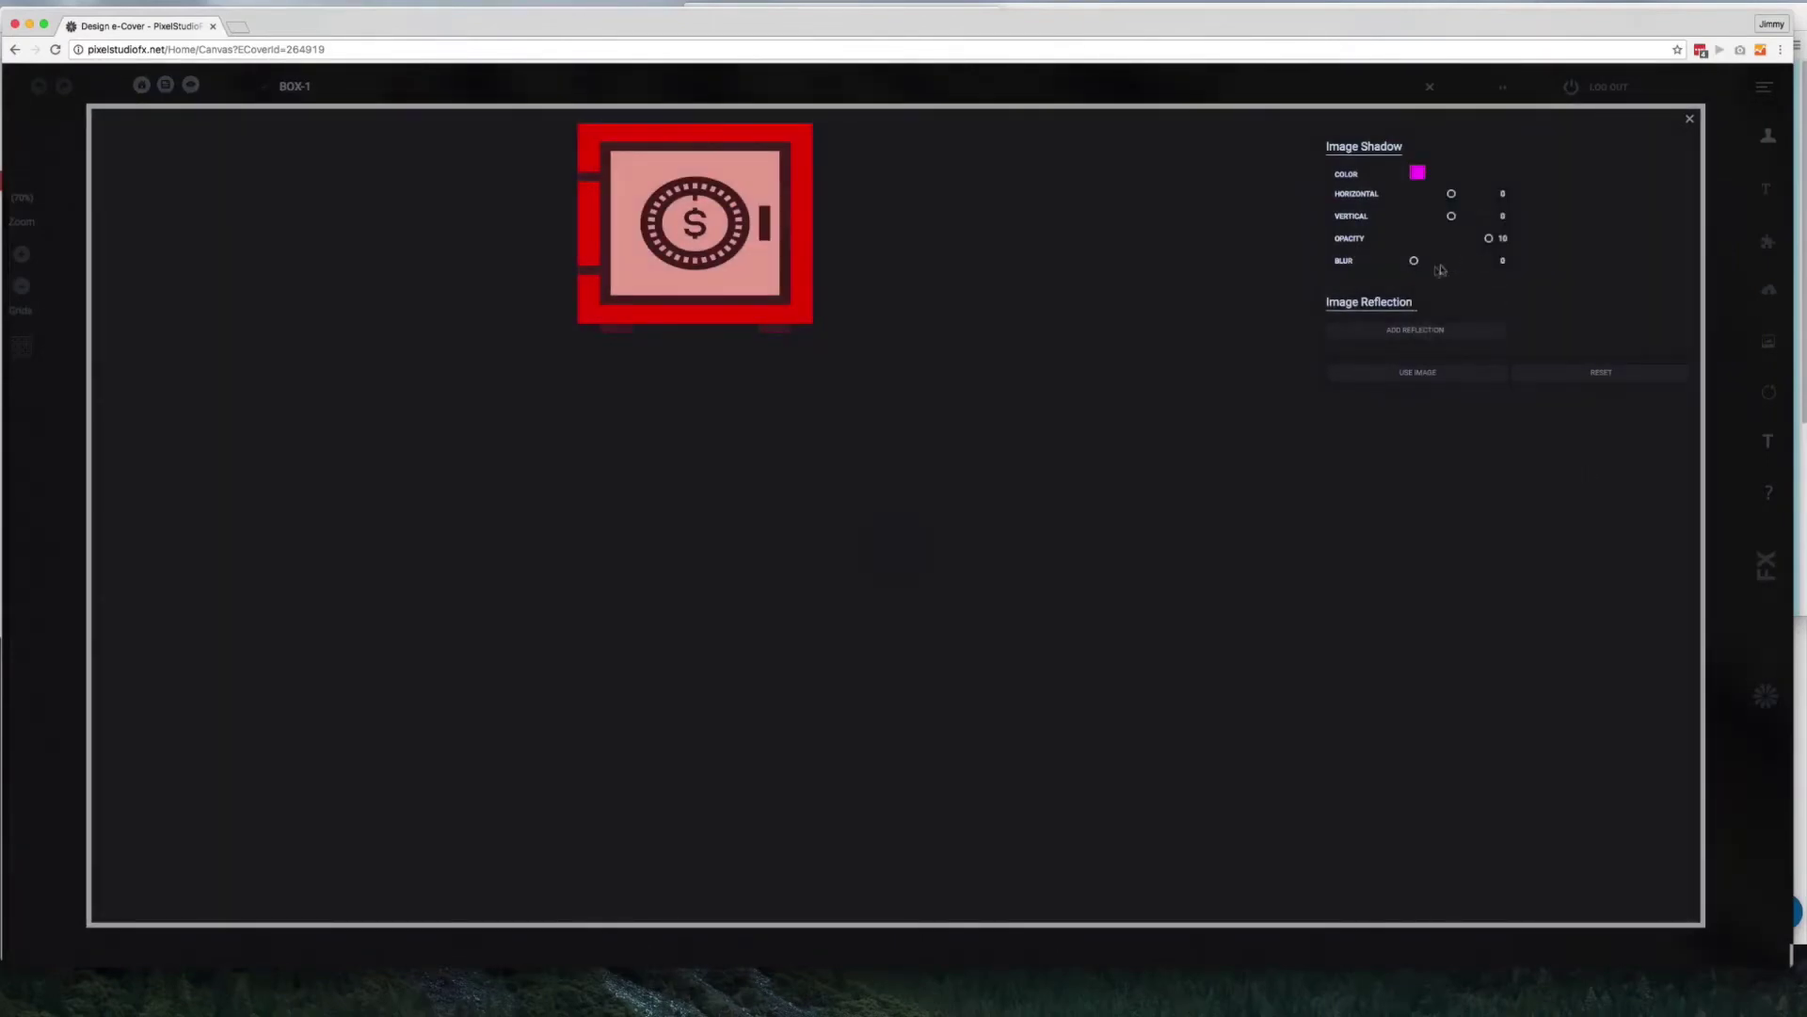
pyautogui.moveTo(1413, 261); pyautogui.dragTo(1421, 261)
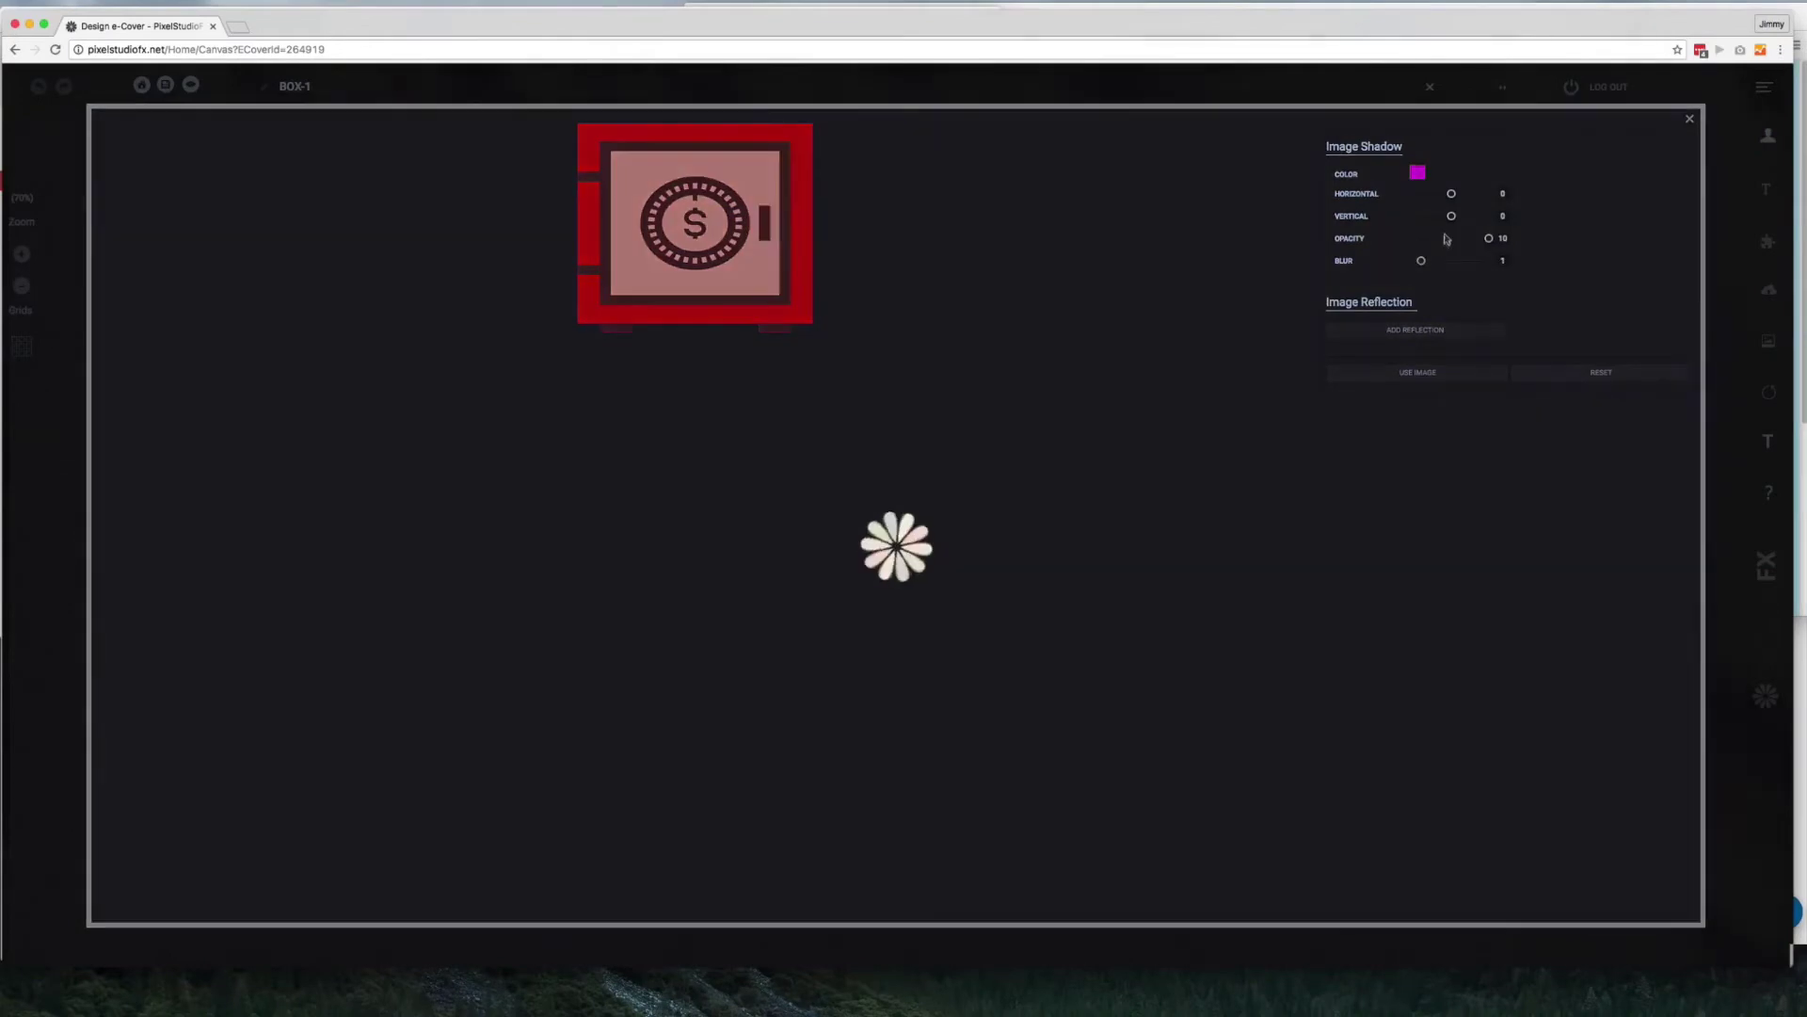
pyautogui.moveTo(1451, 194); pyautogui.dragTo(1488, 194)
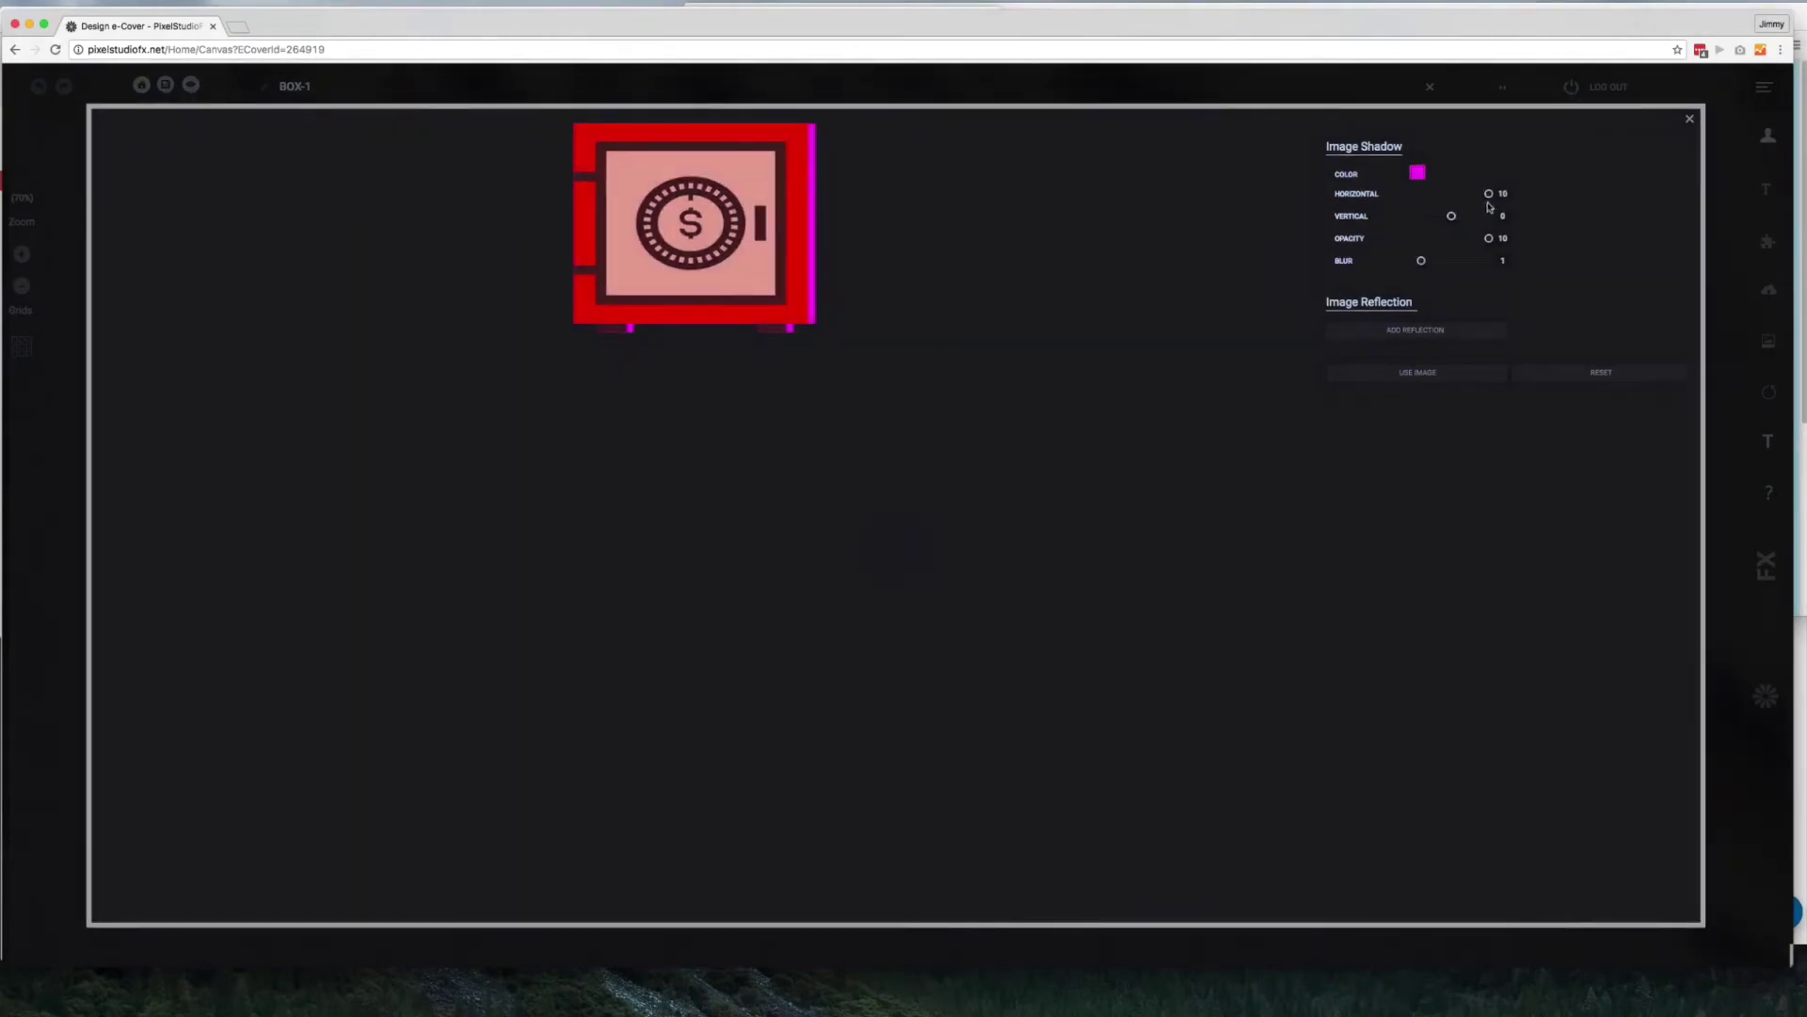
pyautogui.moveTo(1488, 194)
pyautogui.mouseDown()
pyautogui.moveTo(1410, 216)
pyautogui.moveTo(1486, 216)
pyautogui.mouseUp()
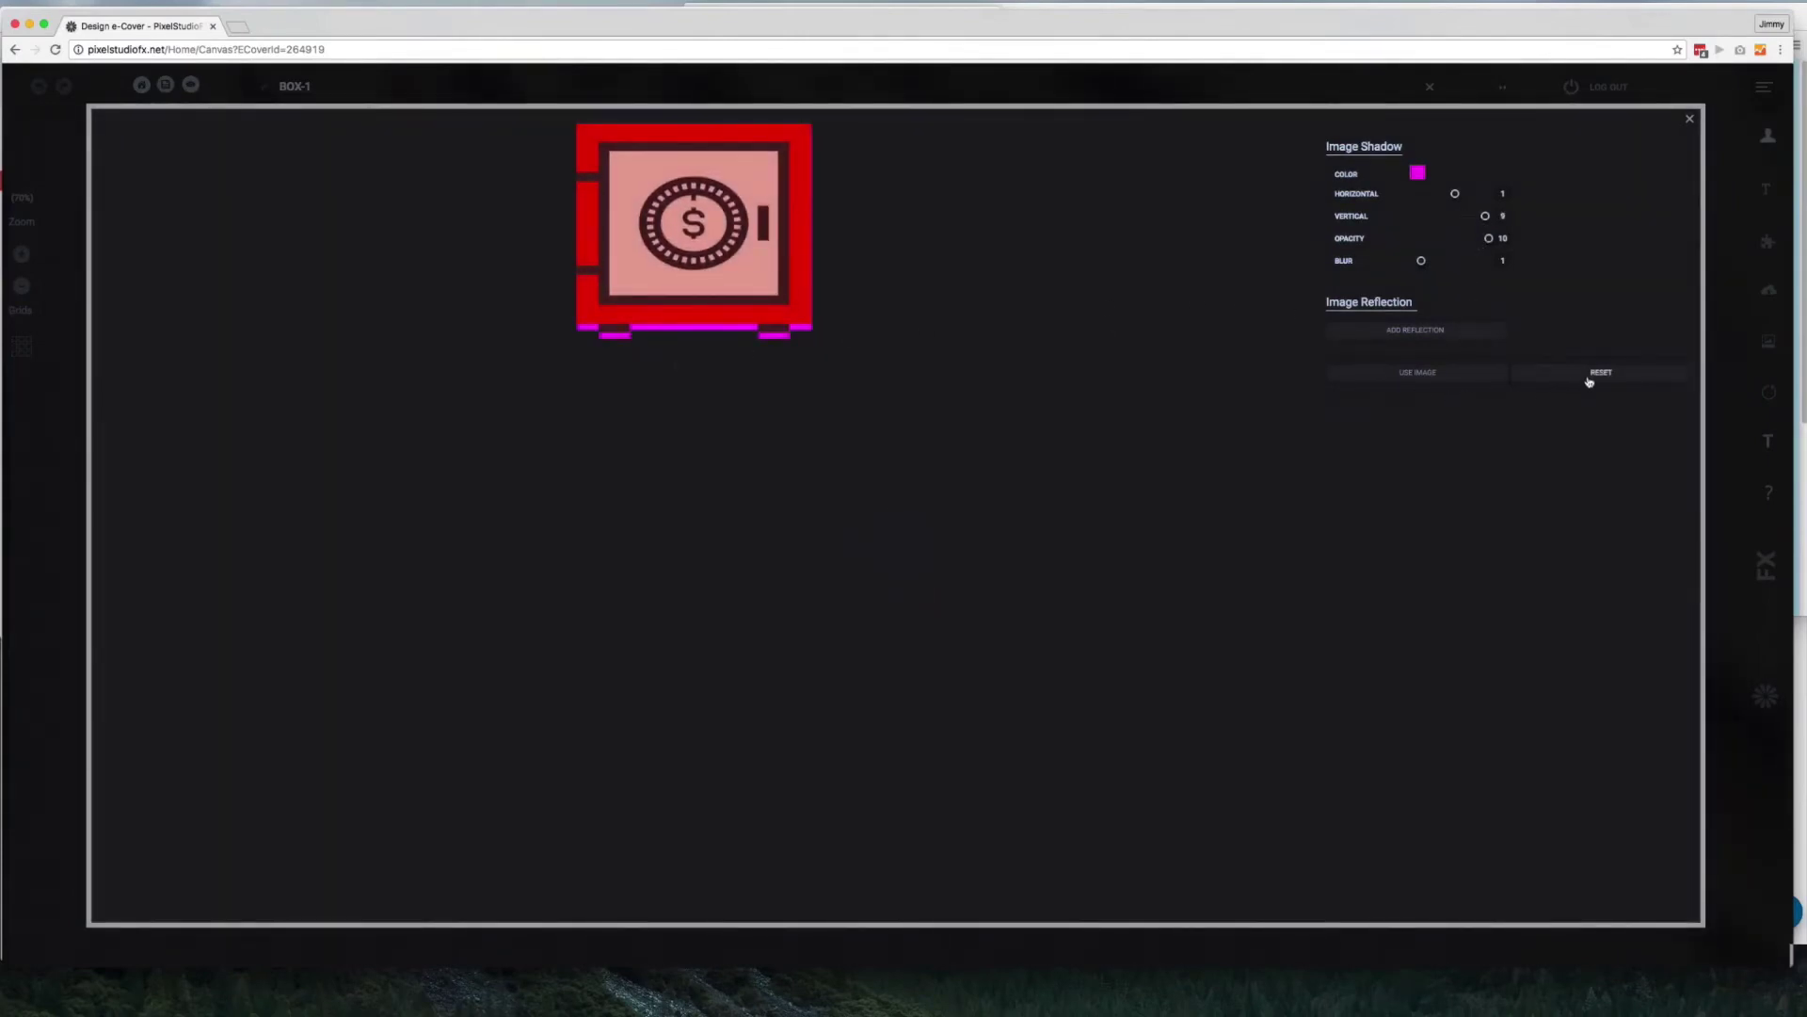
pyautogui.click(1688, 121)
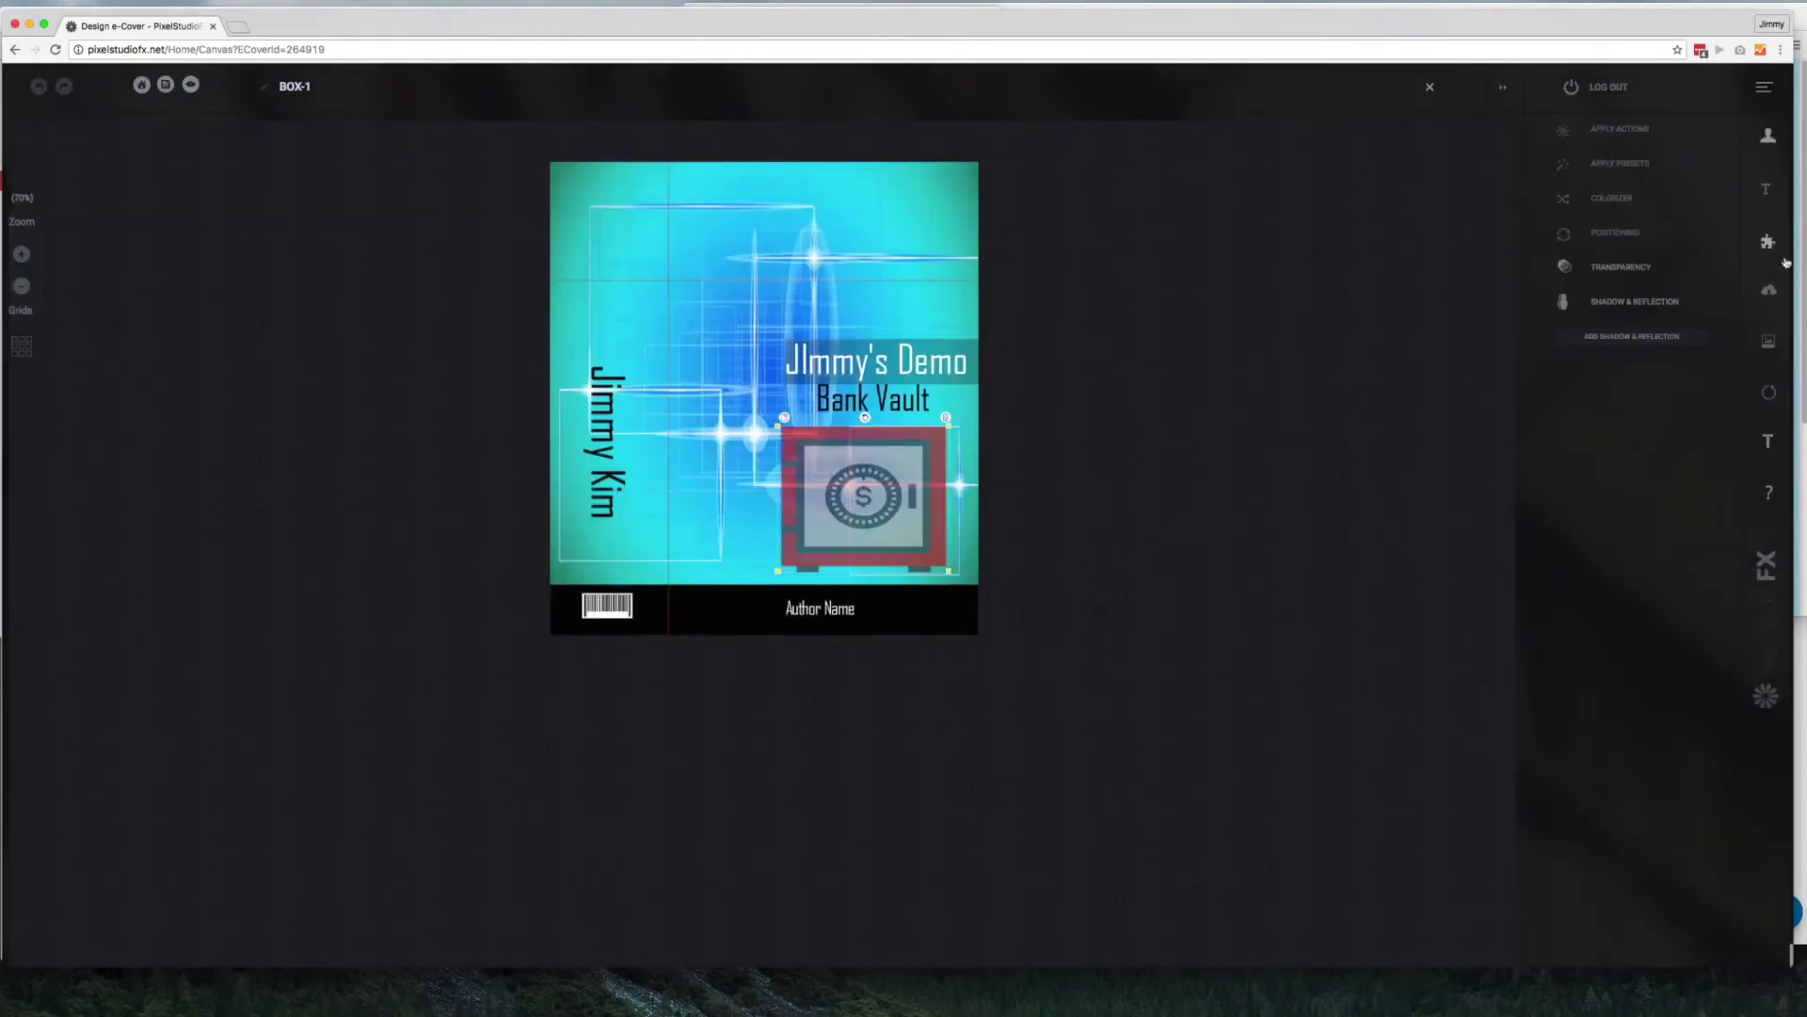
# Add a new text object reading "Add More Text" to the cover
pyautogui.click(1774, 200)
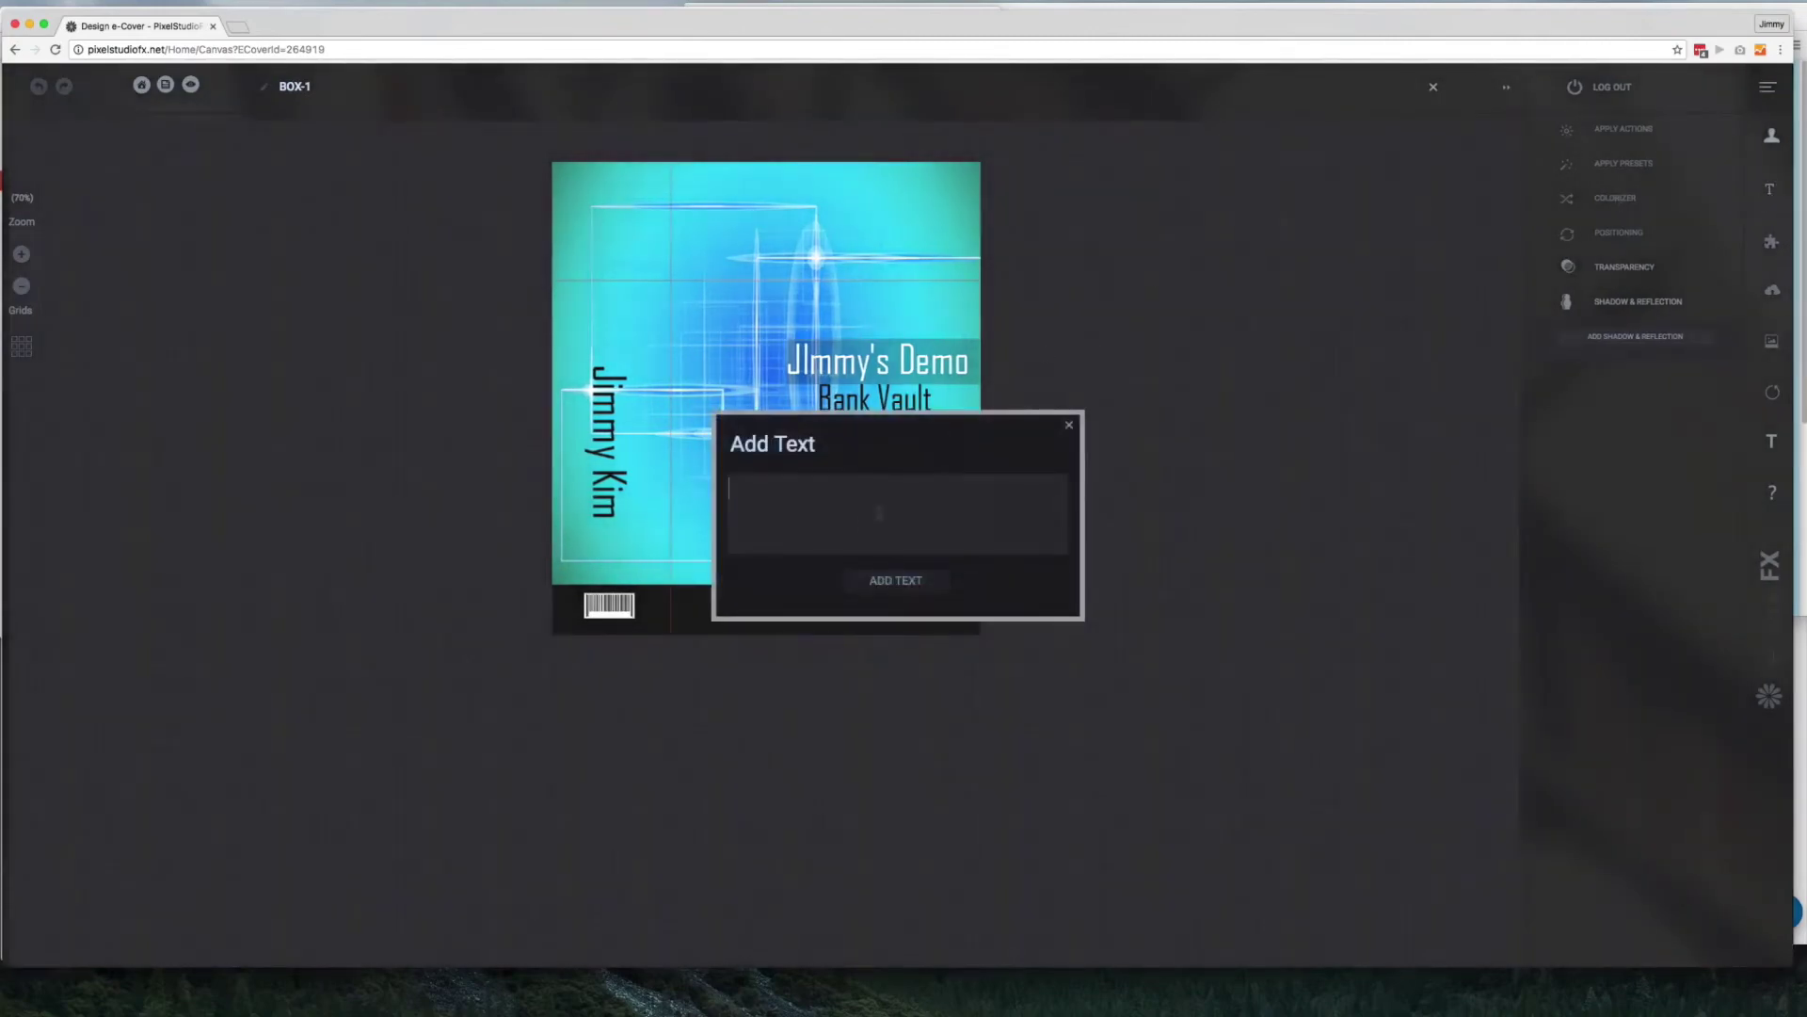
pyautogui.write('Add More Text')
pyautogui.click(876, 582)
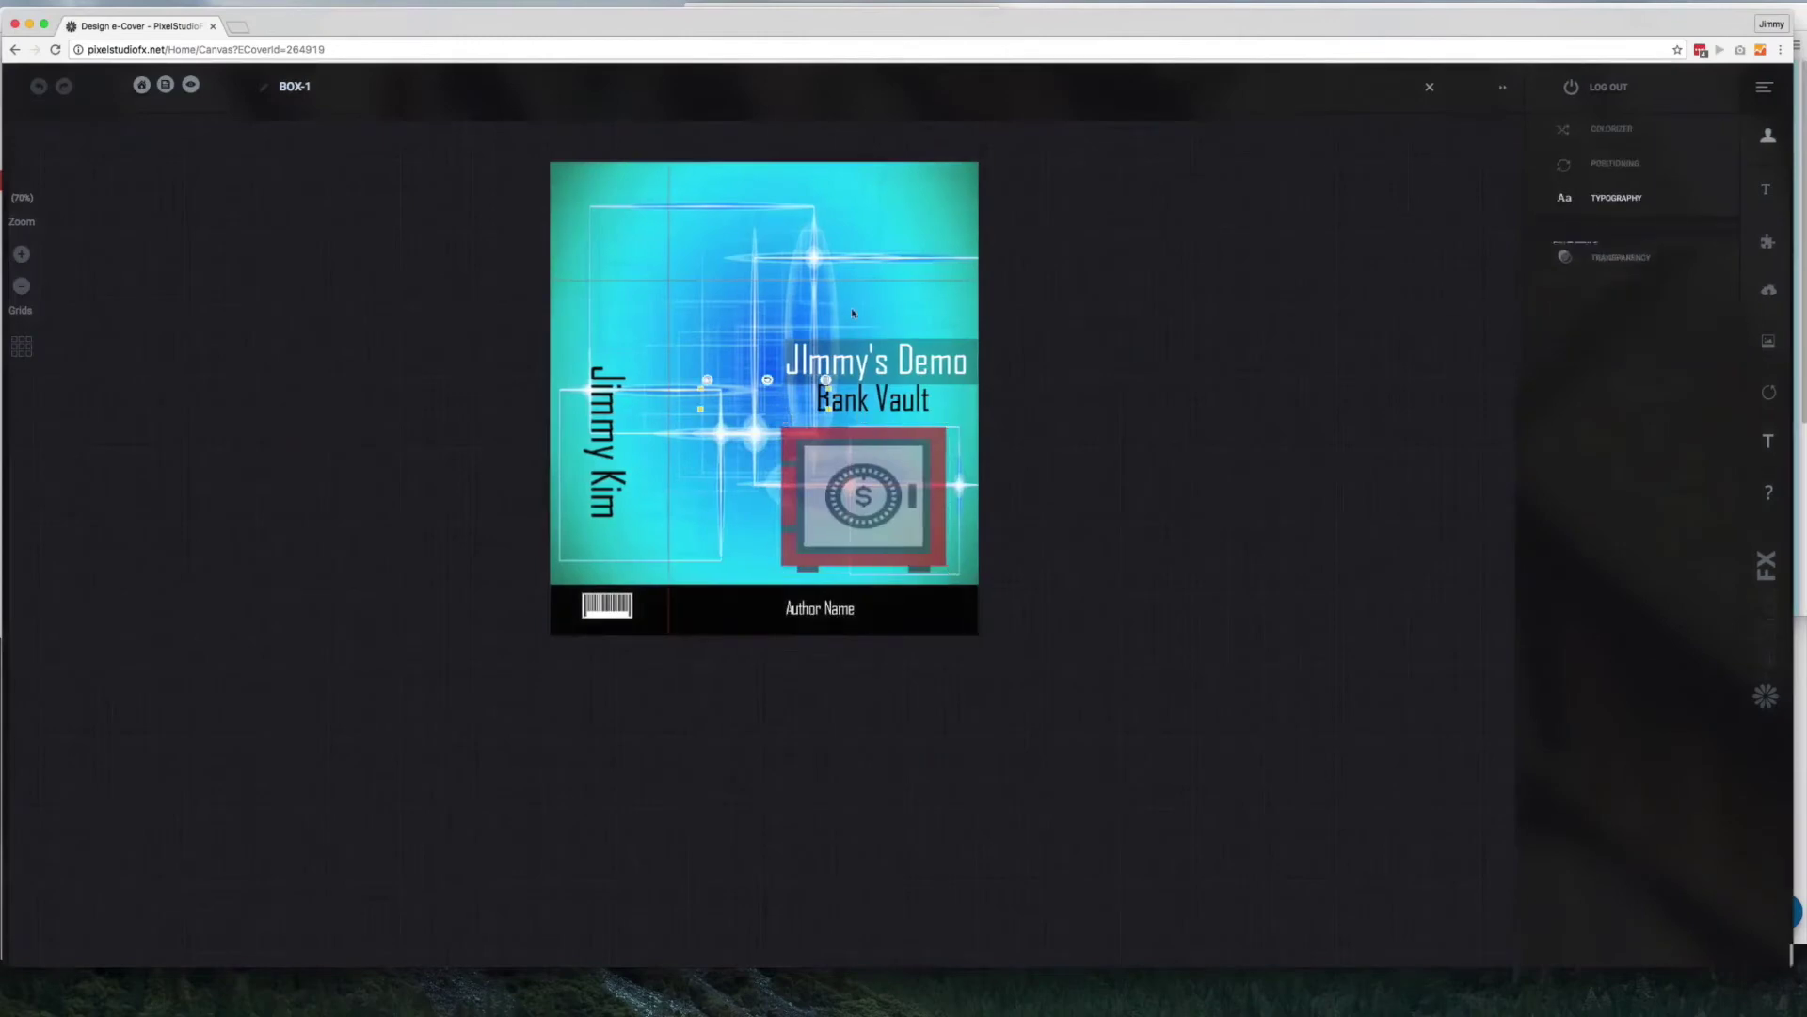
# Set the "Add More Text" font size to 125, colour it red (#FF0000) and place it across the top of the cover
pyautogui.moveTo(1642, 299); pyautogui.dragTo(1657, 299)
pyautogui.click(1563, 329)
pyautogui.click(1576, 377)
pyautogui.moveTo(857, 425); pyautogui.dragTo(697, 226)
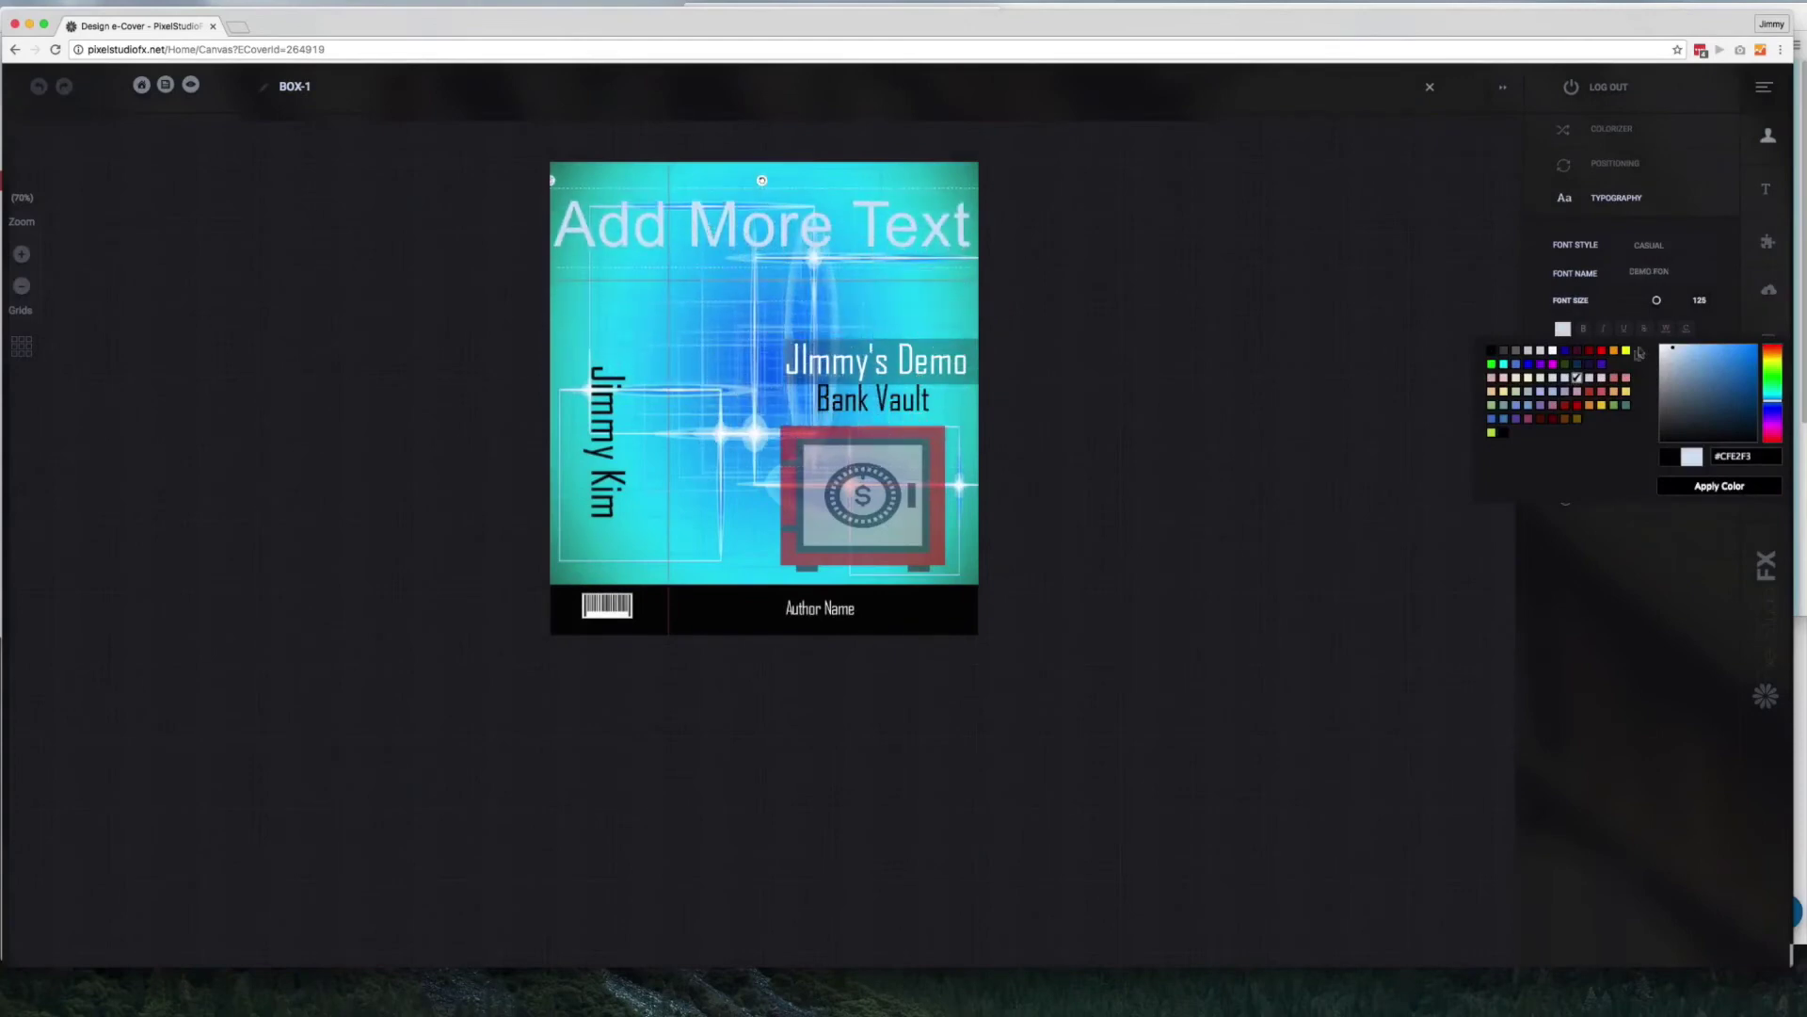
pyautogui.click(1603, 351)
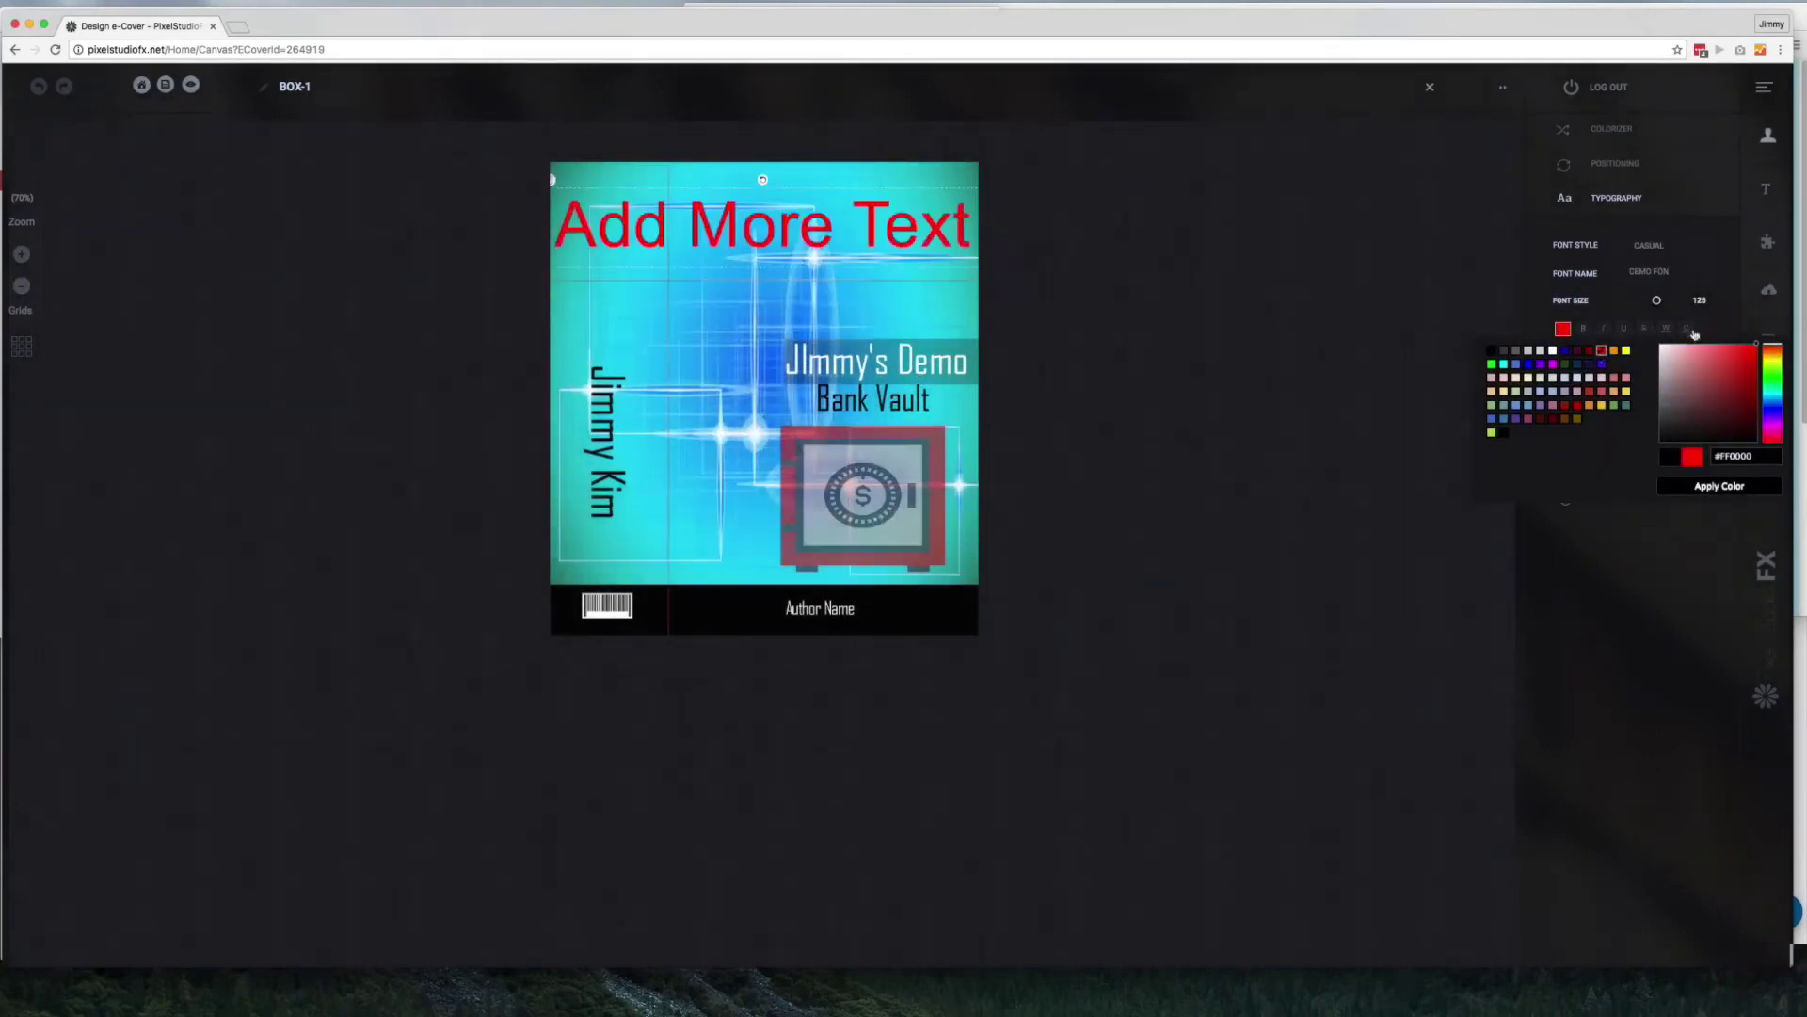
# Change the "Add More Text" lettering to the BEX KON font from the Handwritten style
pyautogui.click(1649, 246)
pyautogui.click(1657, 325)
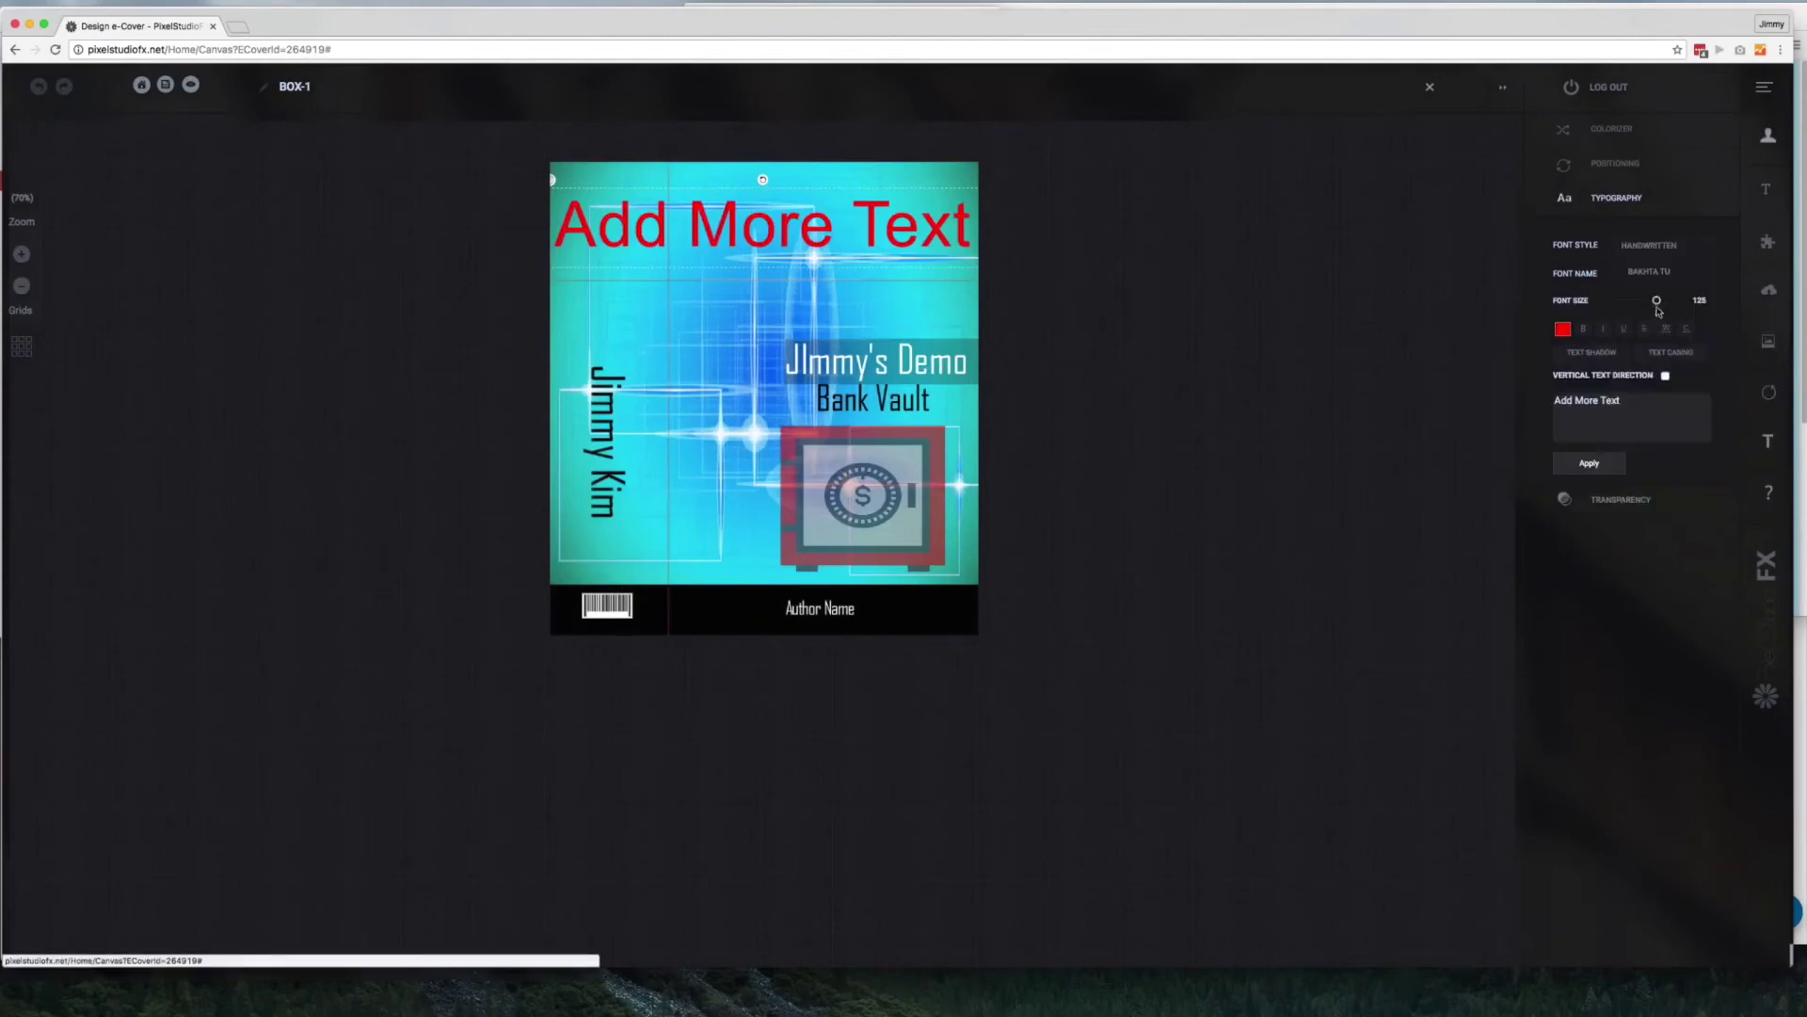
pyautogui.click(1666, 275)
pyautogui.click(1665, 356)
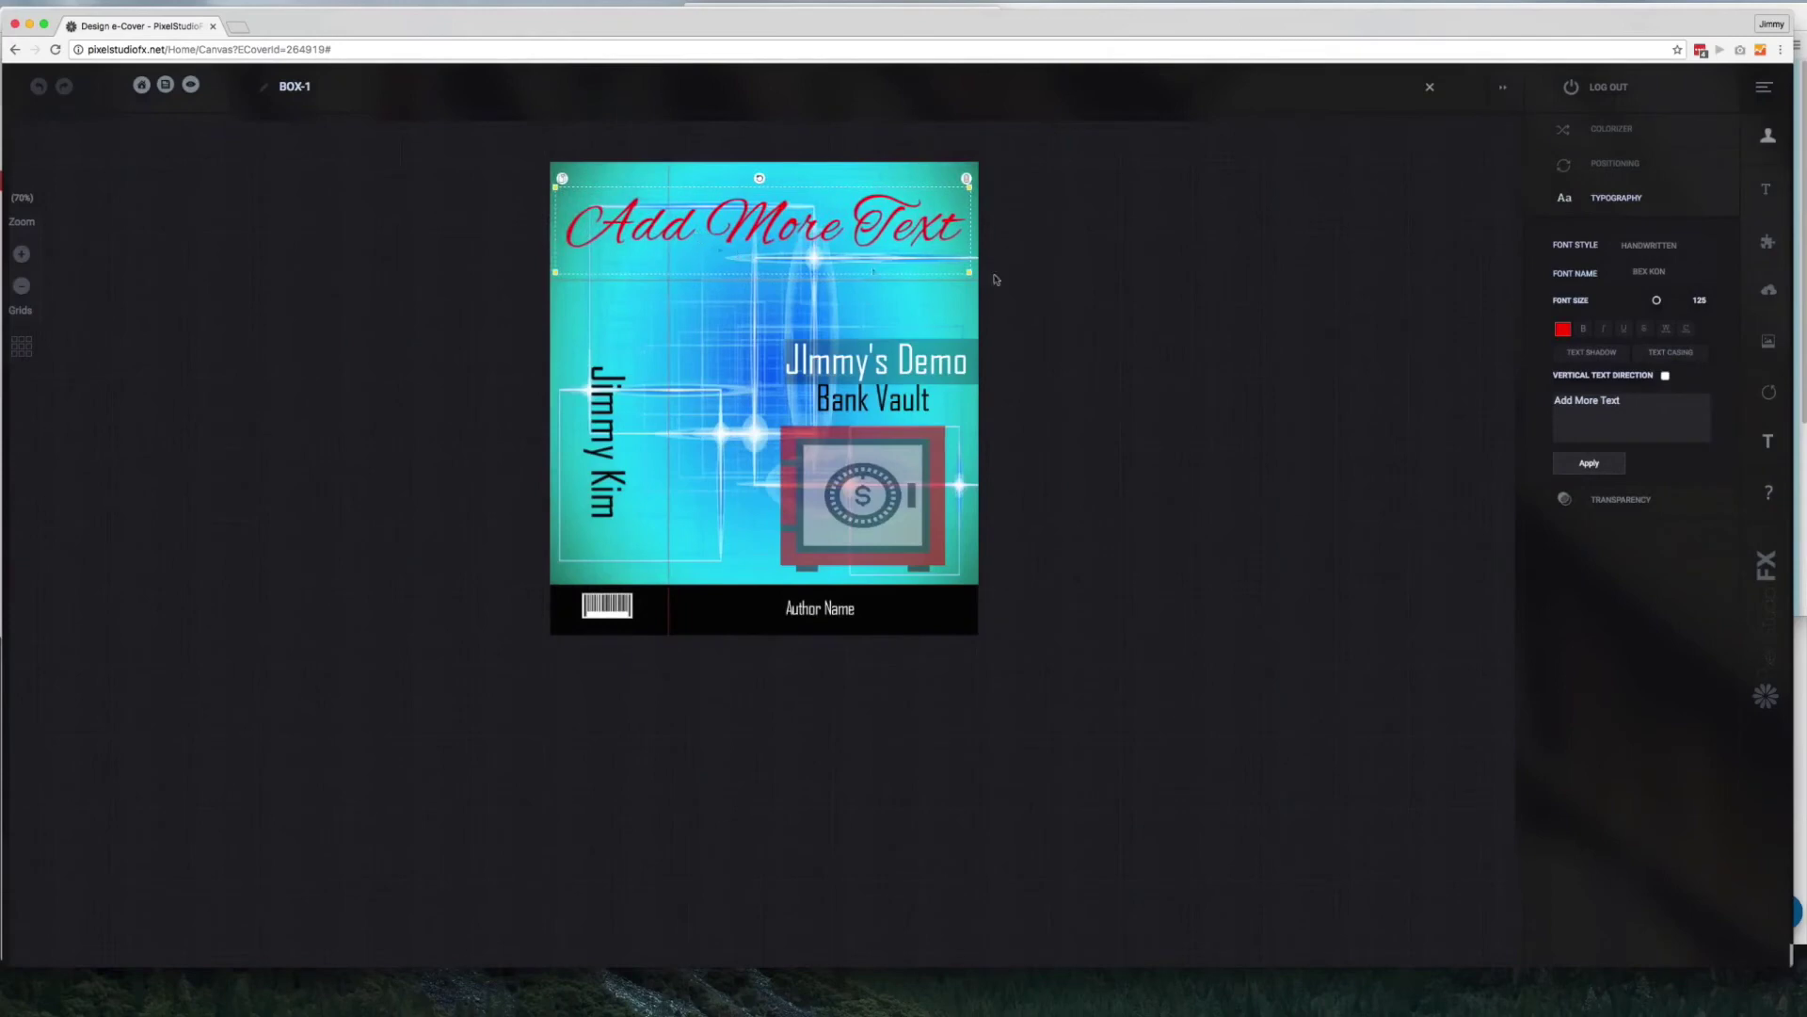
# Give "Add More Text" a lime green text shadow with a horizontal offset of 5
pyautogui.click(1592, 352)
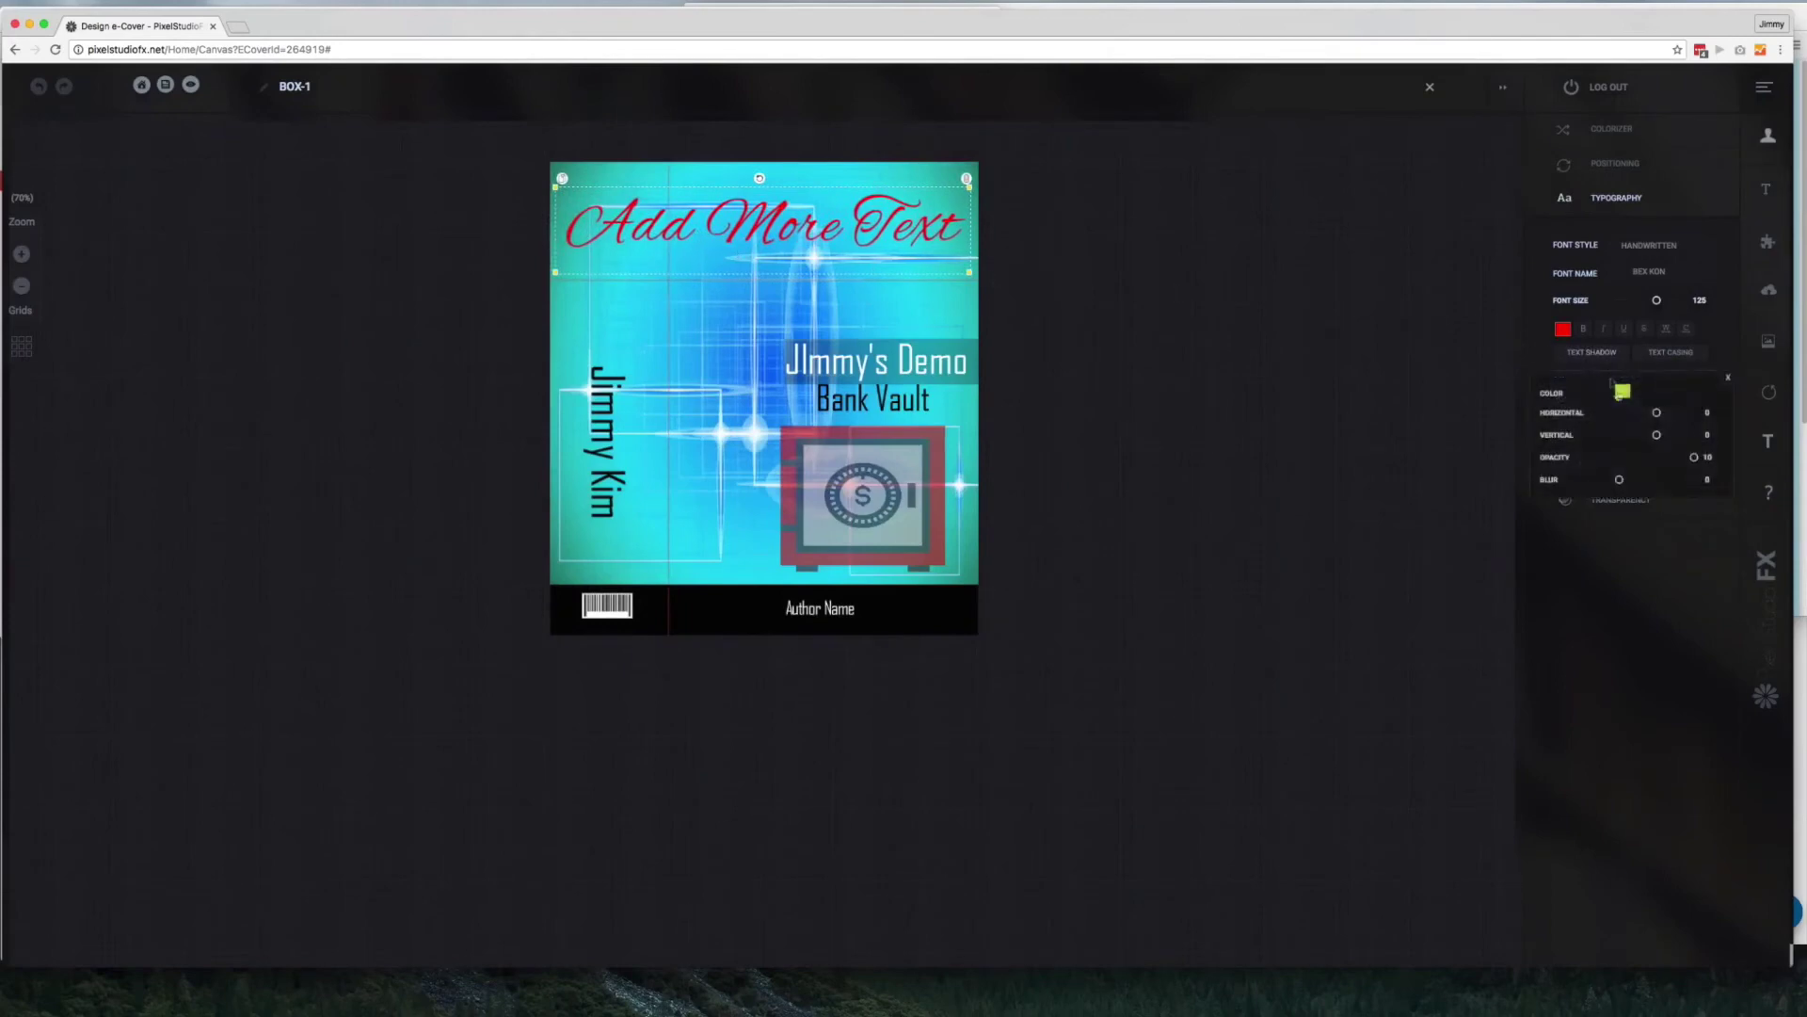
pyautogui.click(1623, 391)
pyautogui.click(1702, 546)
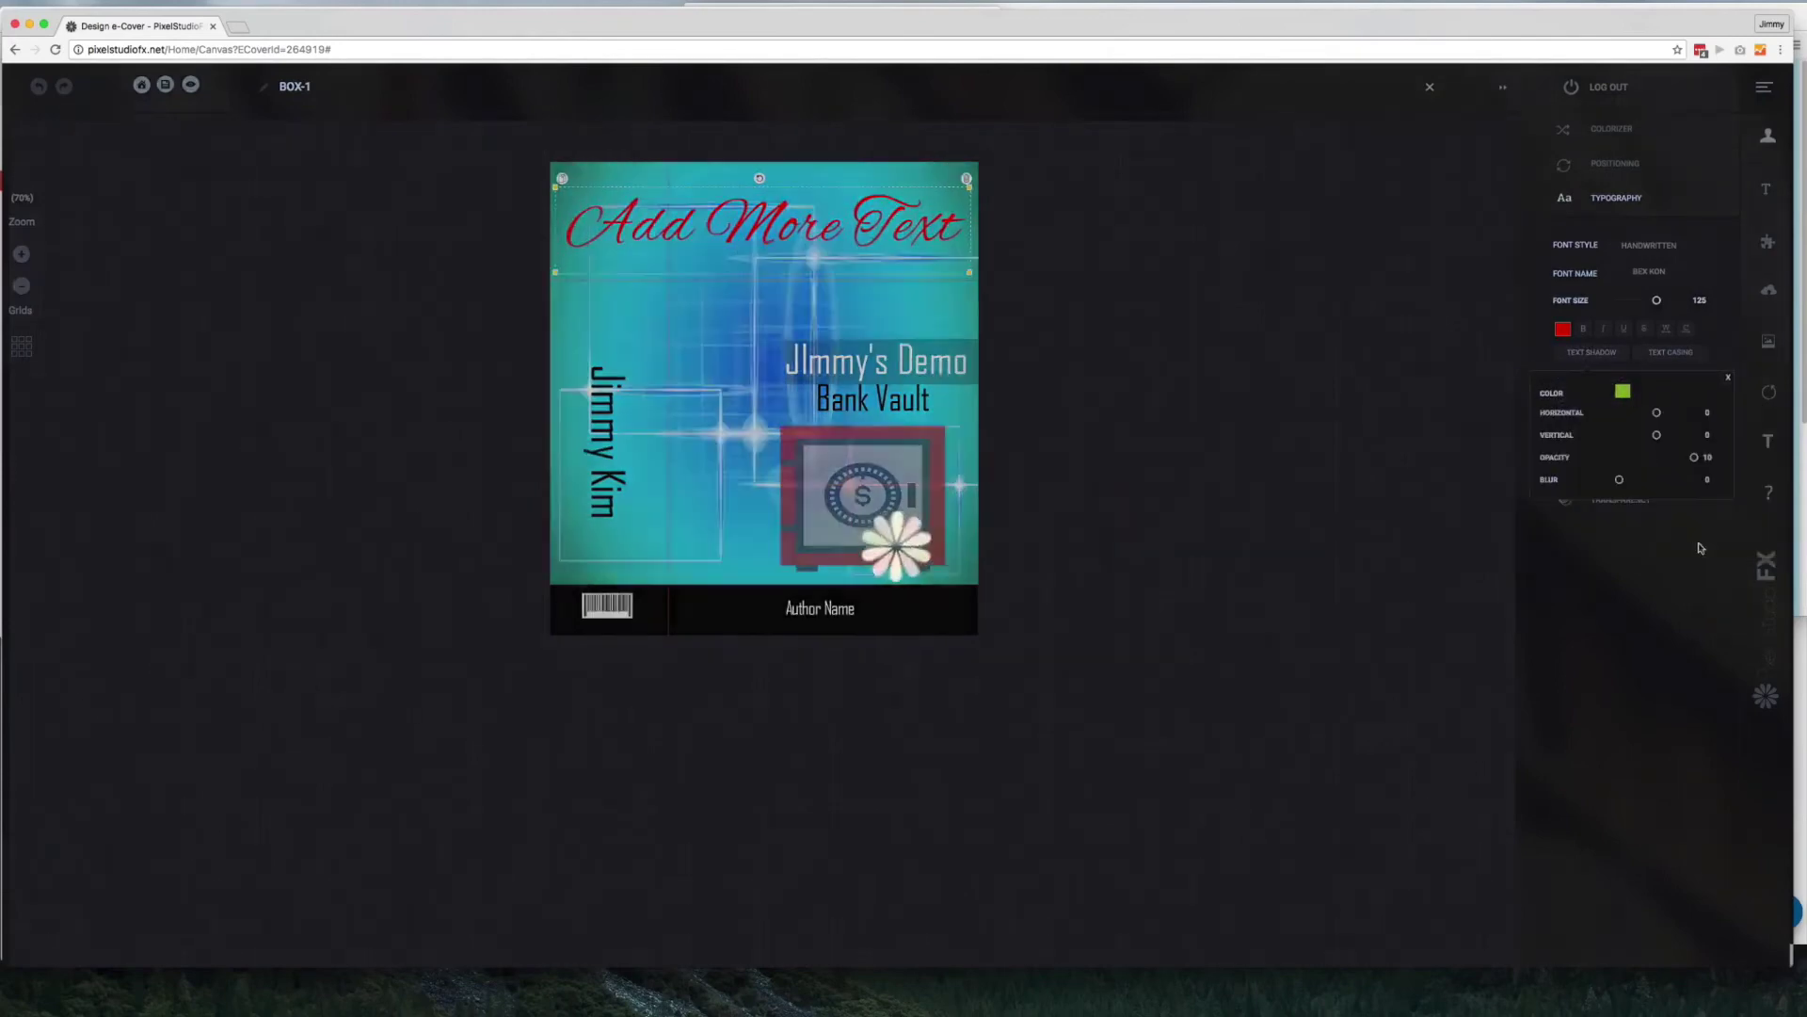
pyautogui.moveTo(1658, 414); pyautogui.dragTo(1677, 414)
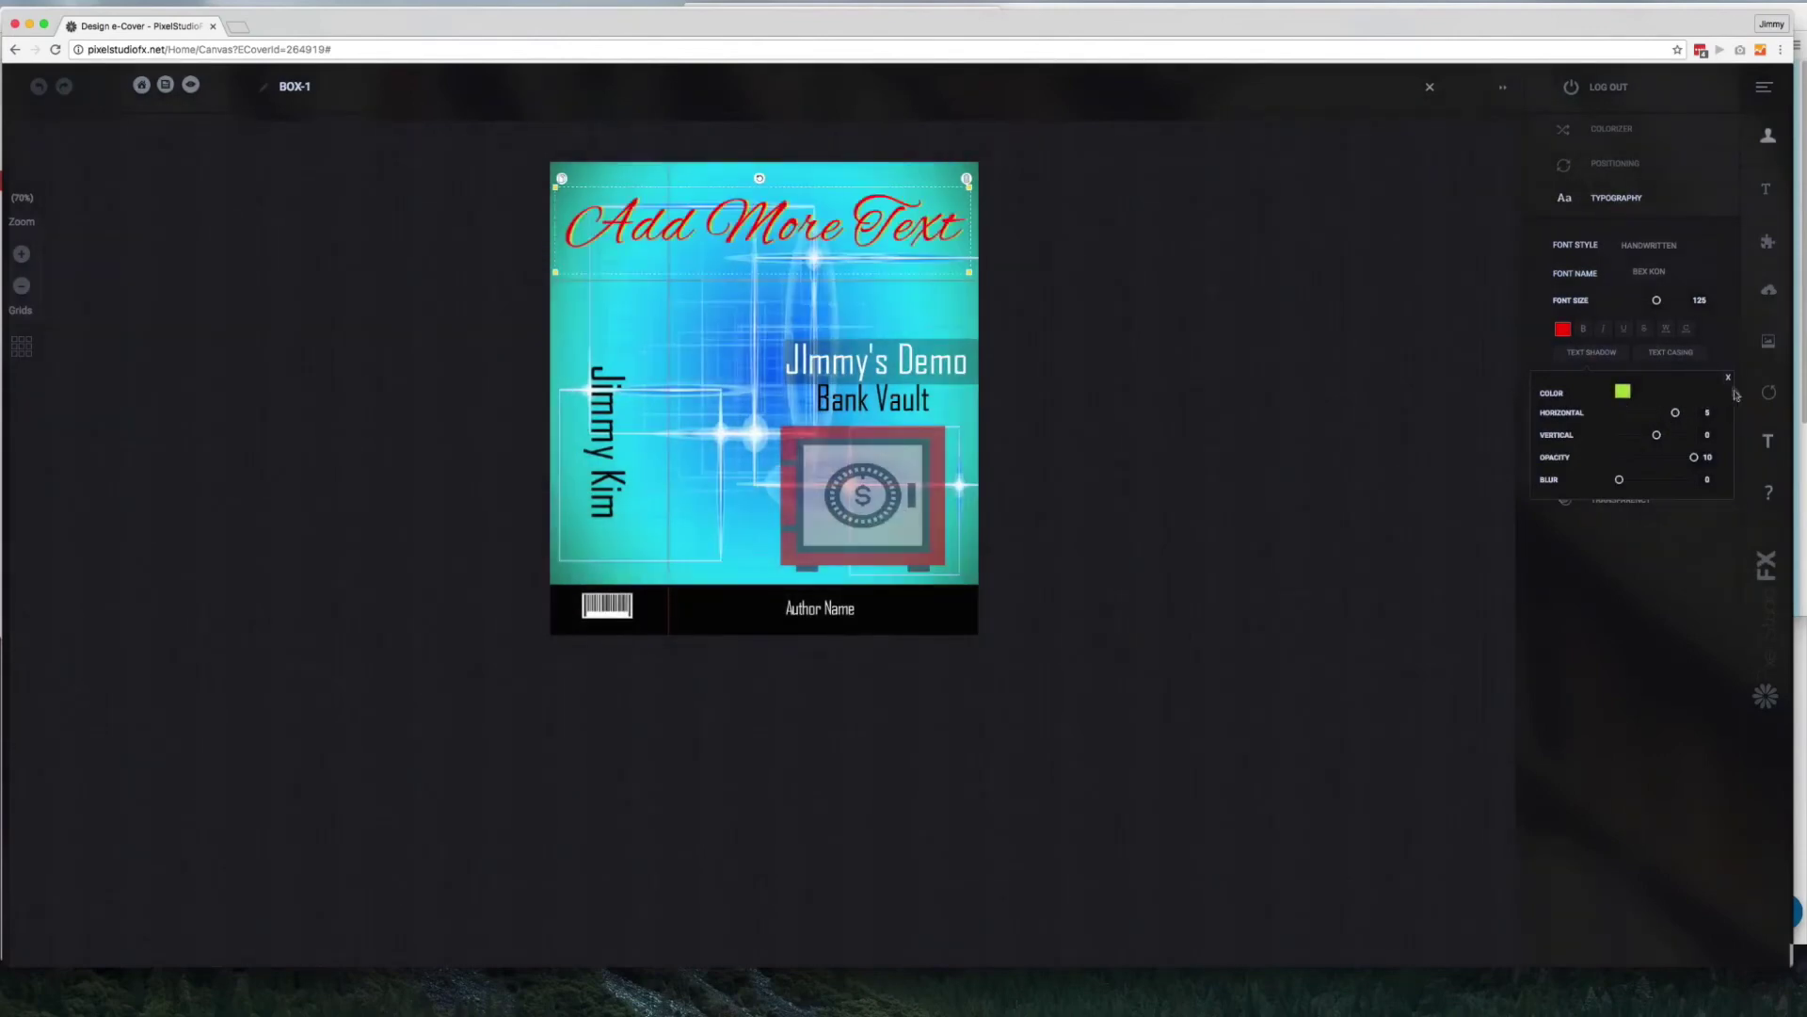
pyautogui.click(1728, 377)
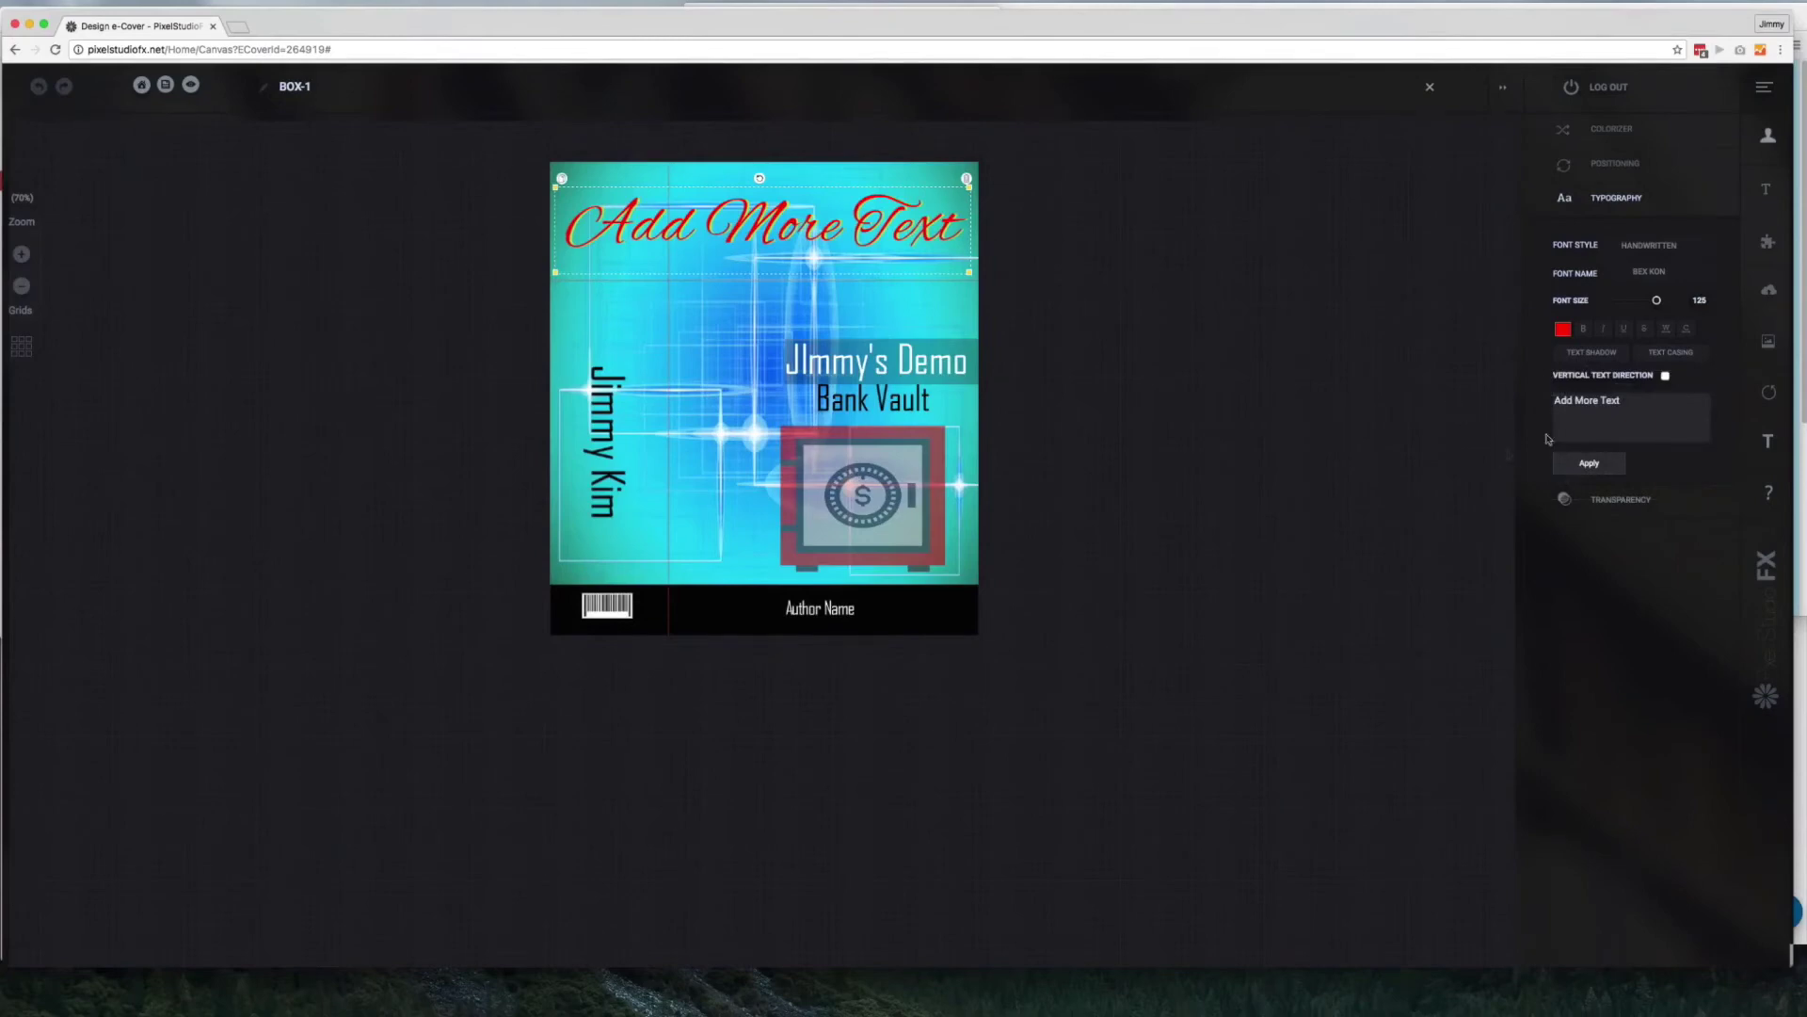
# Look through the system, solid color and personal background libraries without choosing a background
pyautogui.click(1761, 345)
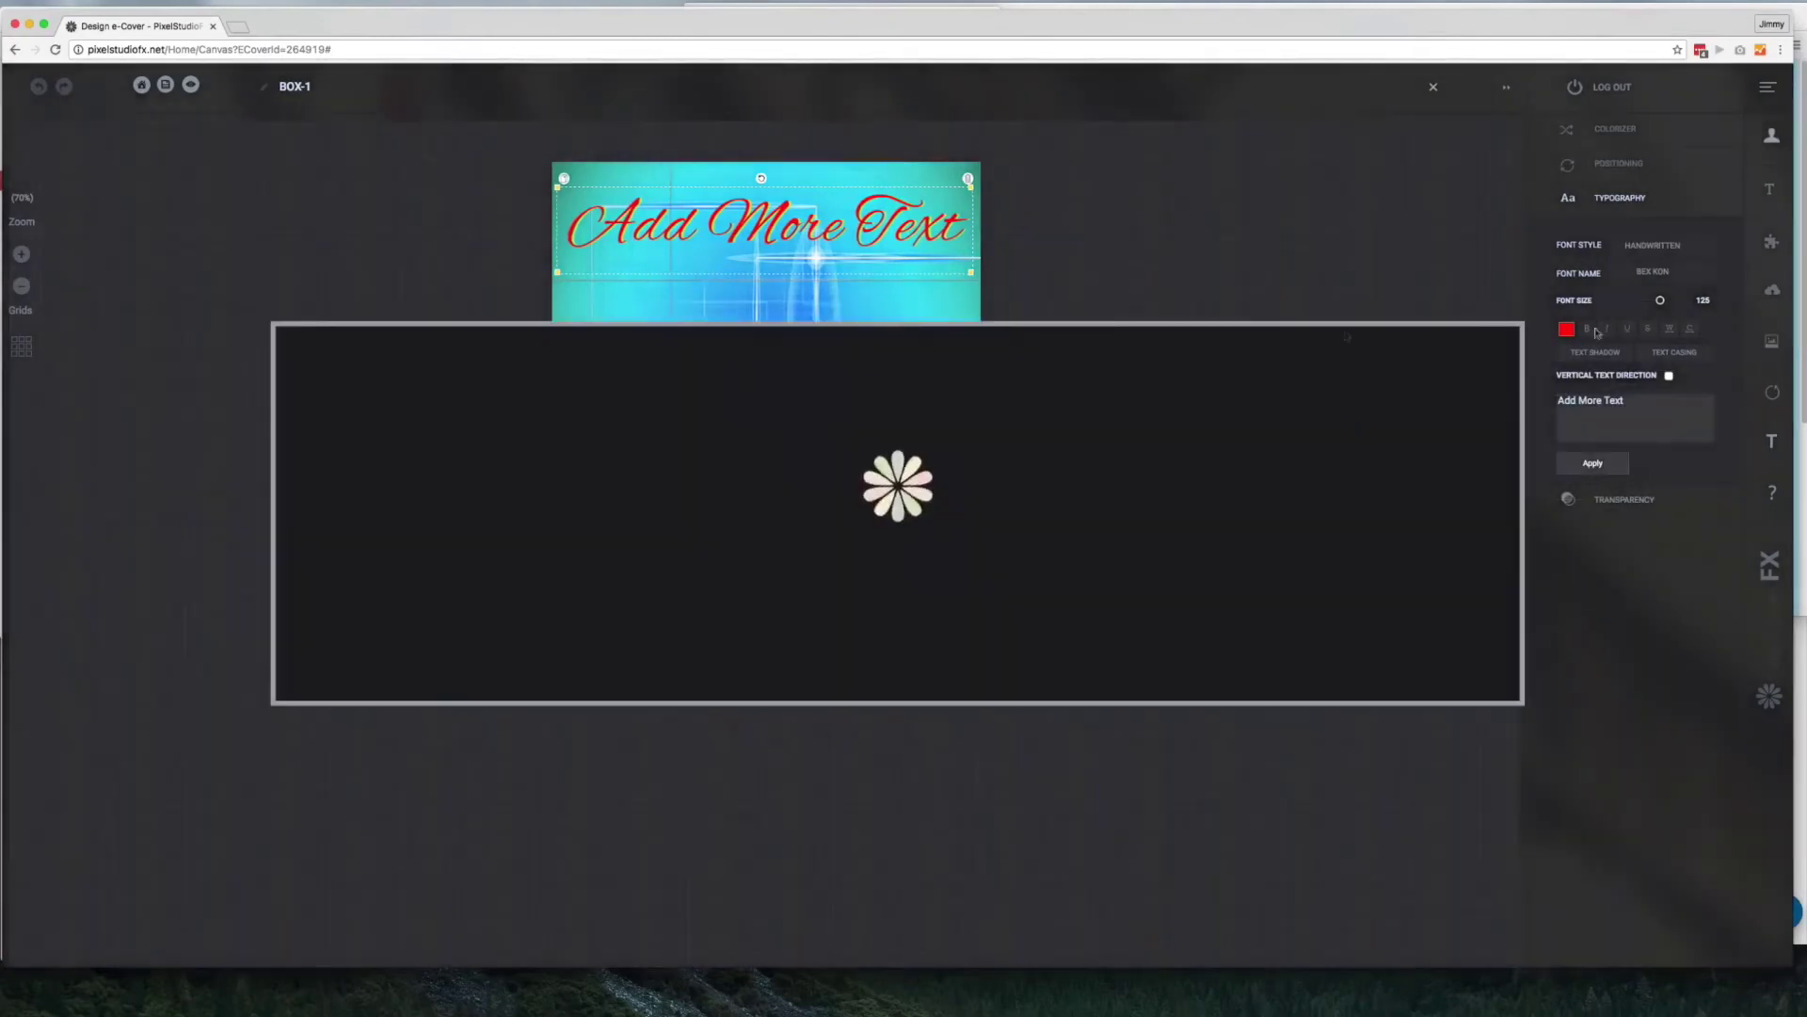
pyautogui.click(477, 348)
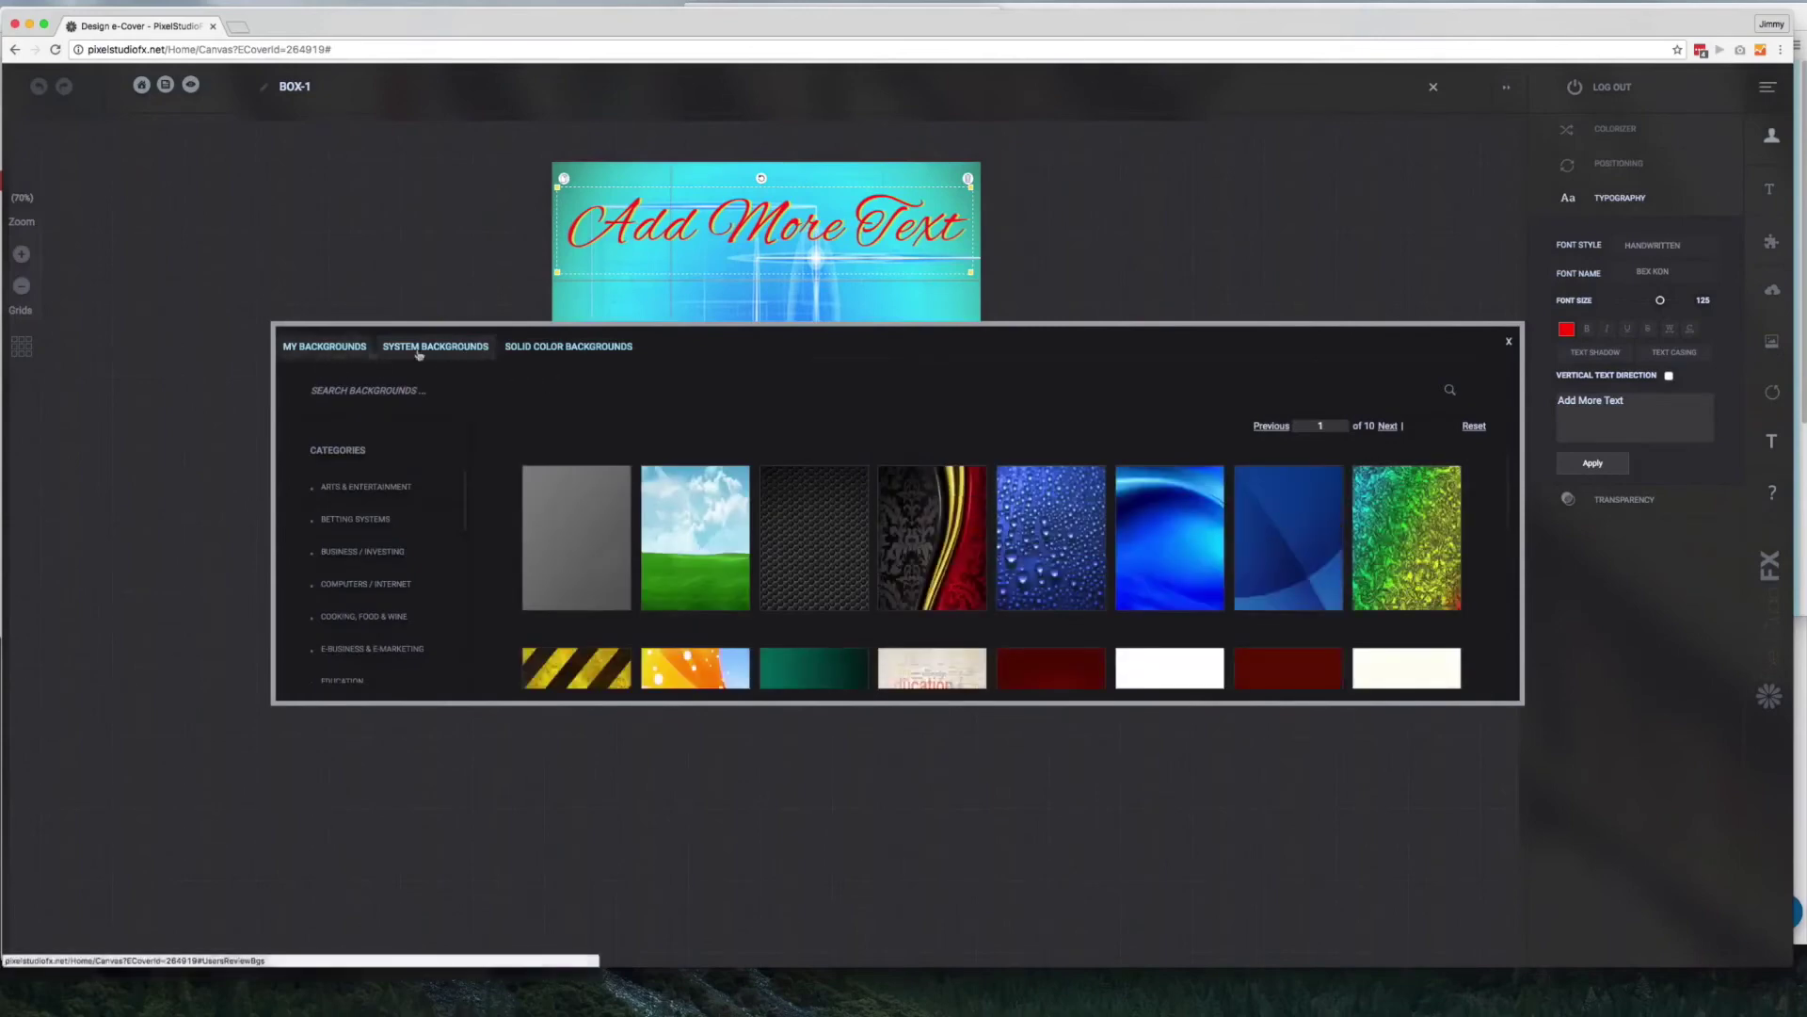
pyautogui.click(532, 348)
pyautogui.click(296, 350)
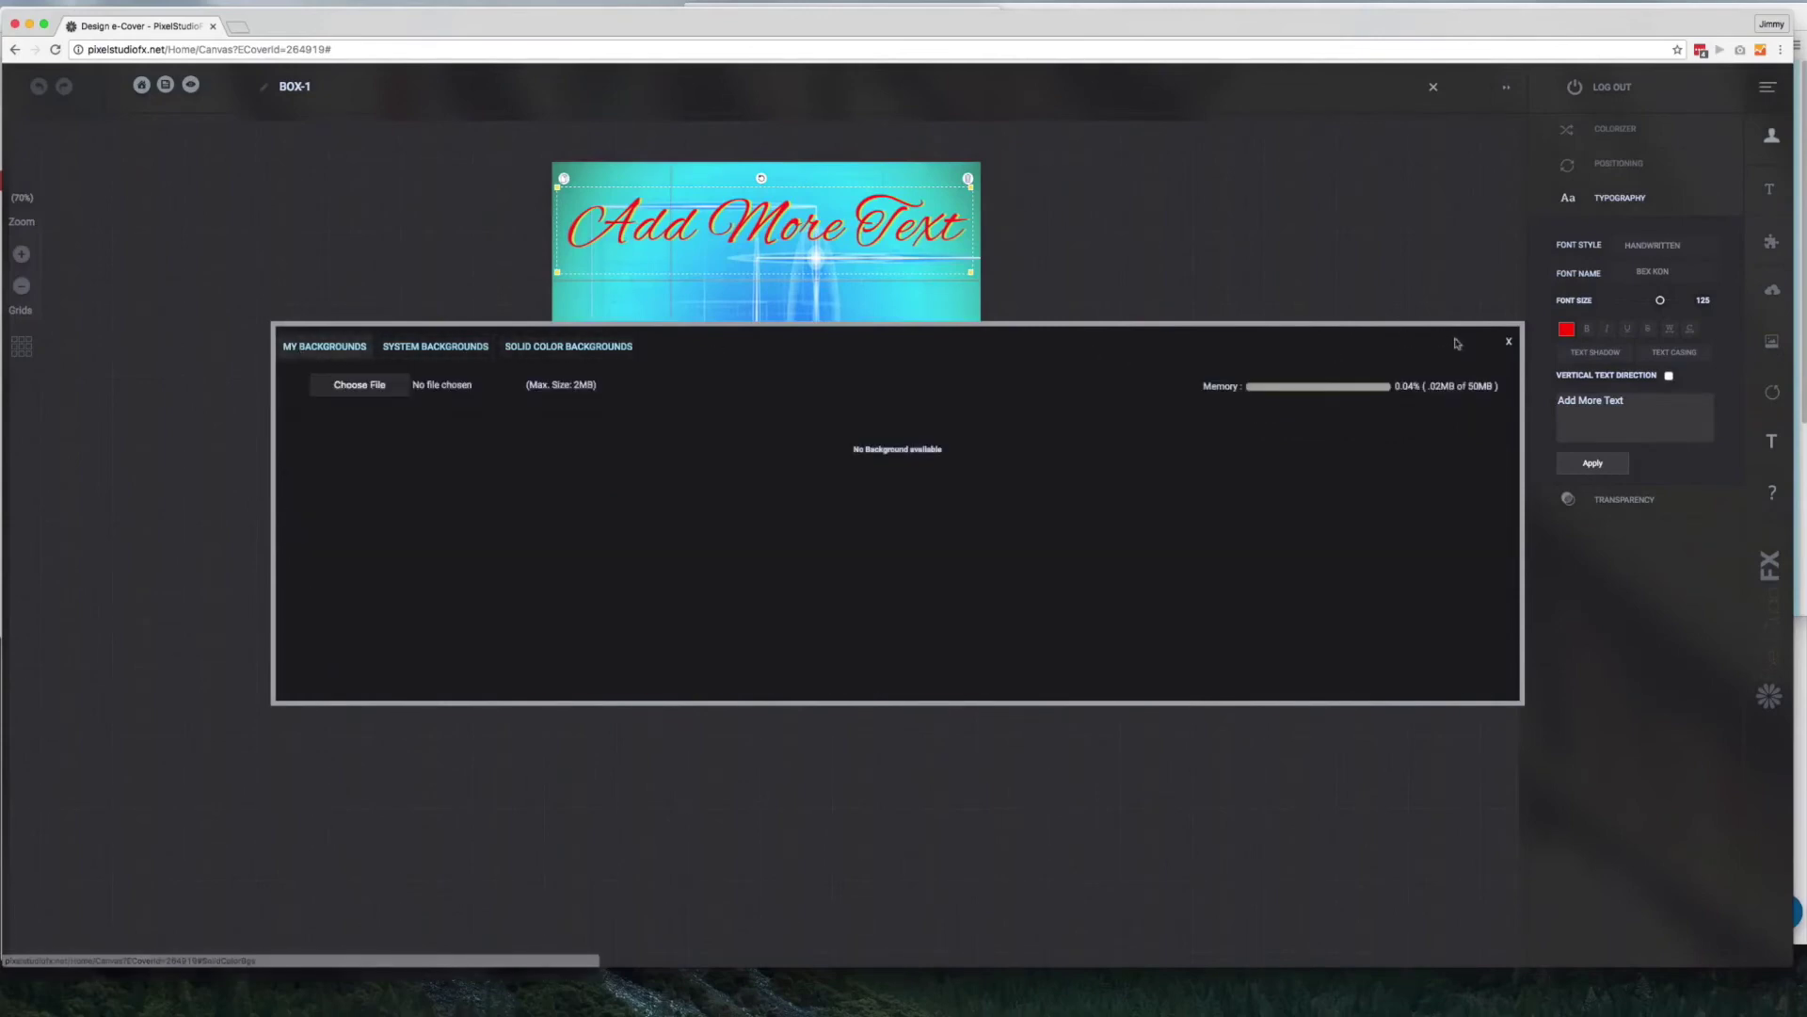
pyautogui.click(1508, 341)
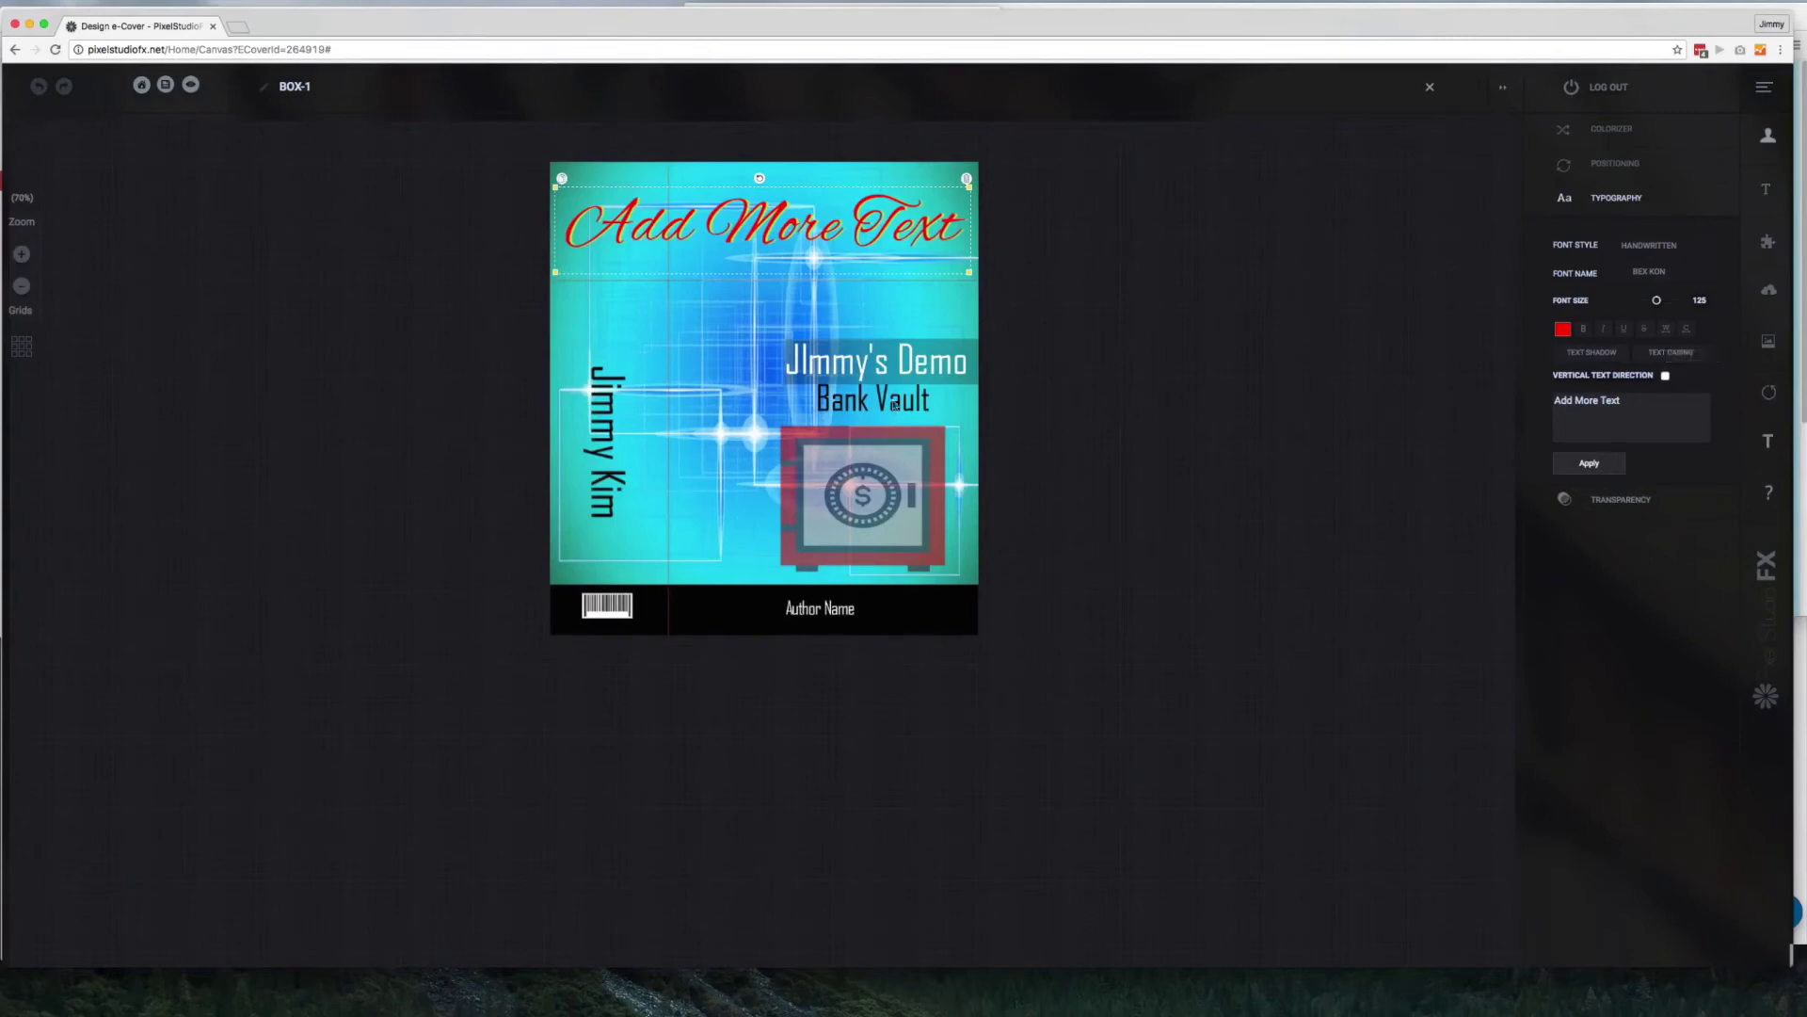
# Preview the 3D box with a reflection added and download it as a PNG
pyautogui.click(190, 85)
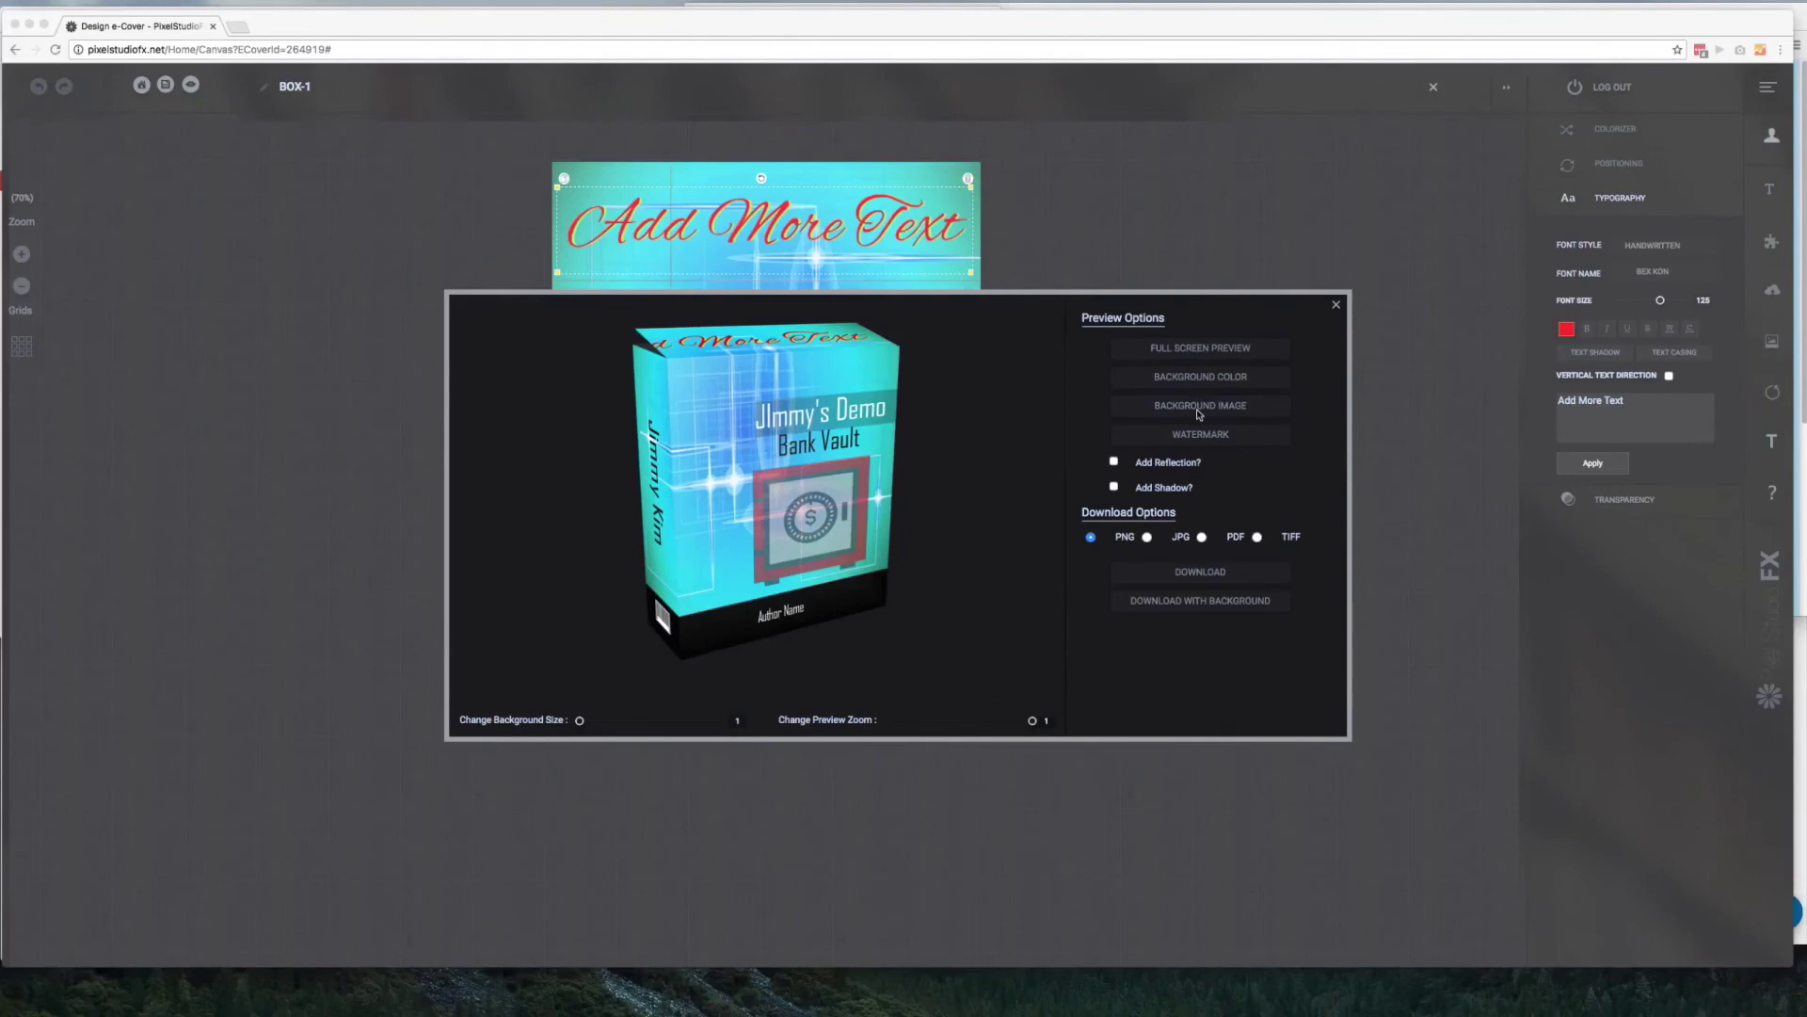
pyautogui.click(1141, 465)
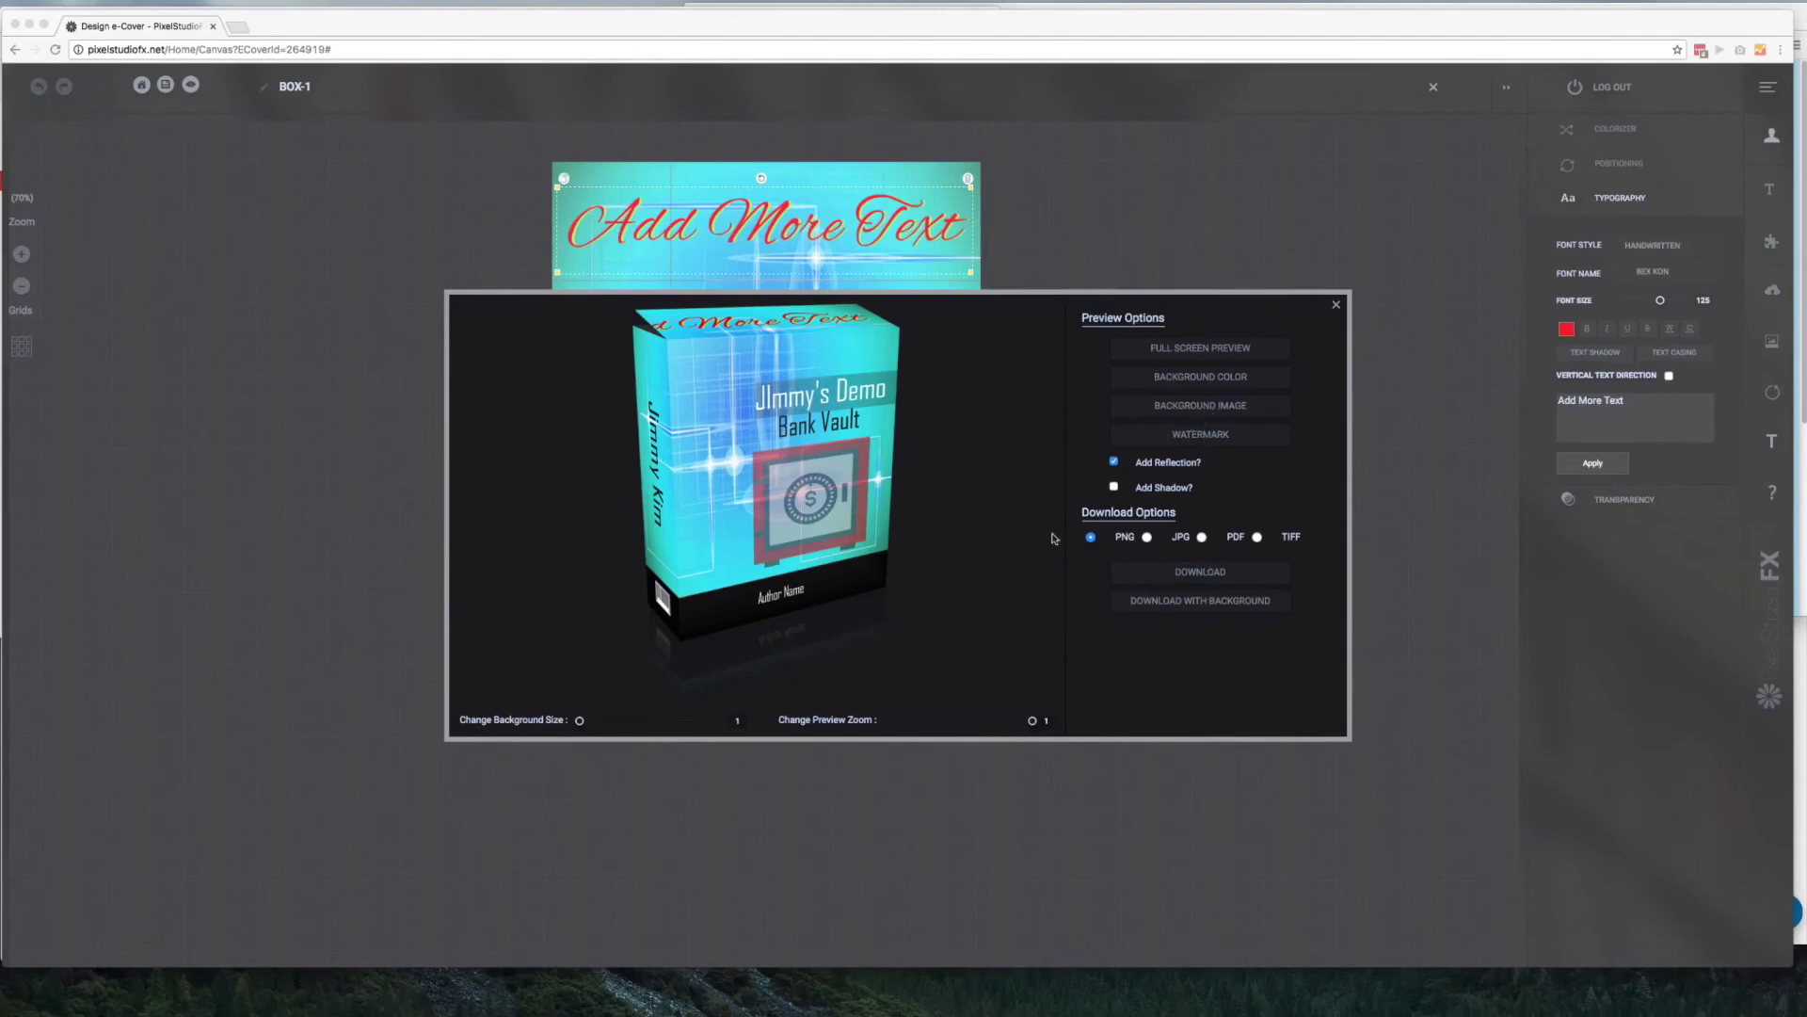
pyautogui.click(1200, 569)
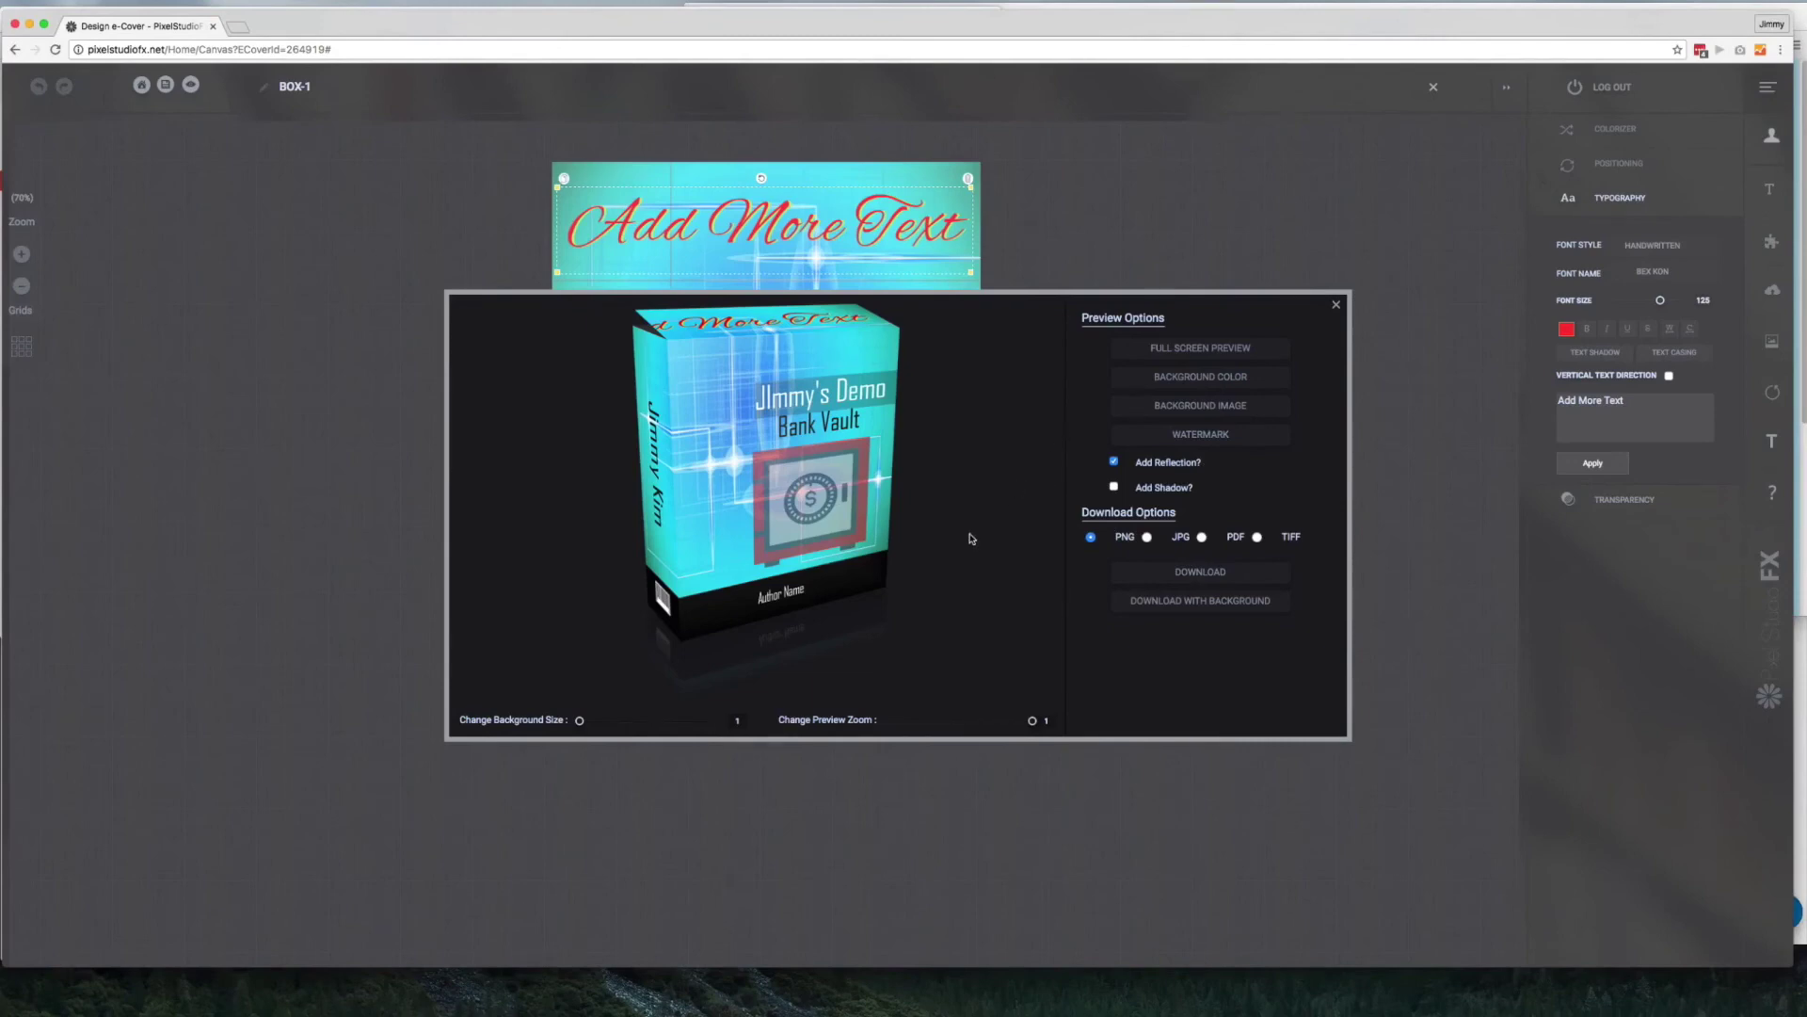
# Close the 3D box preview and return to the home page's theme gallery
pyautogui.click(1336, 306)
pyautogui.click(141, 86)
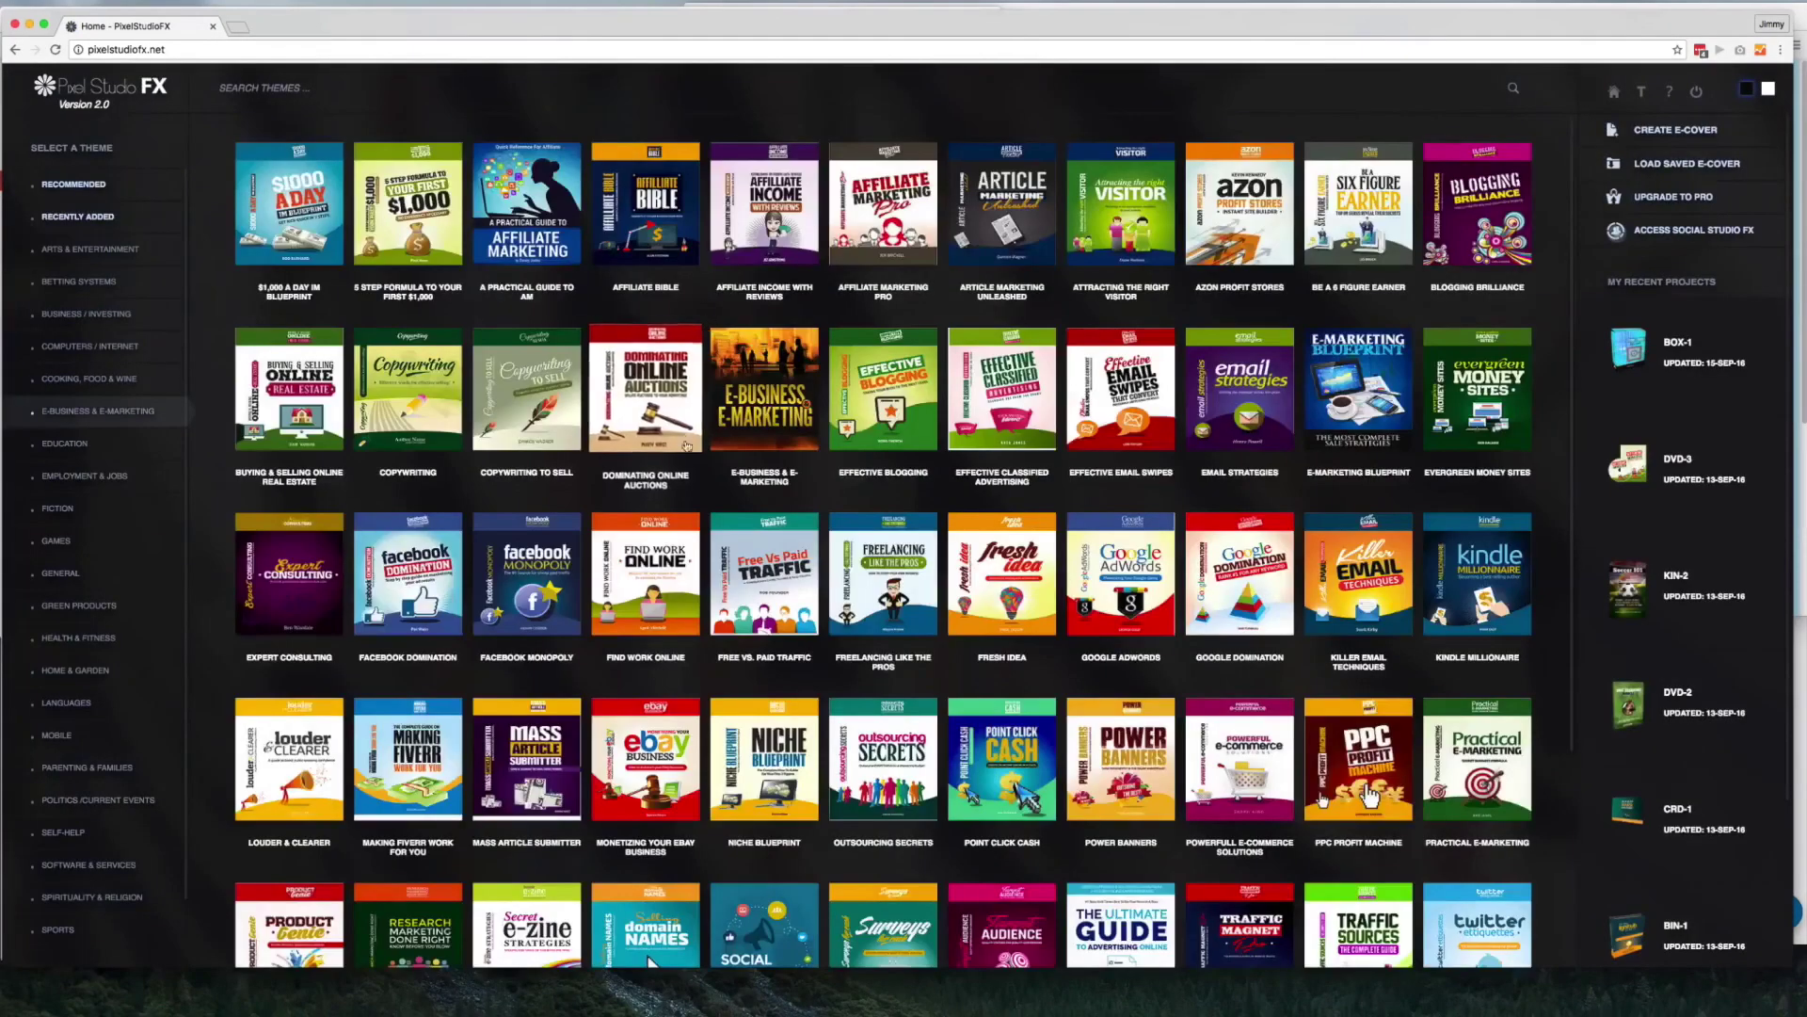
pyautogui.scroll(-5, 687, 445)
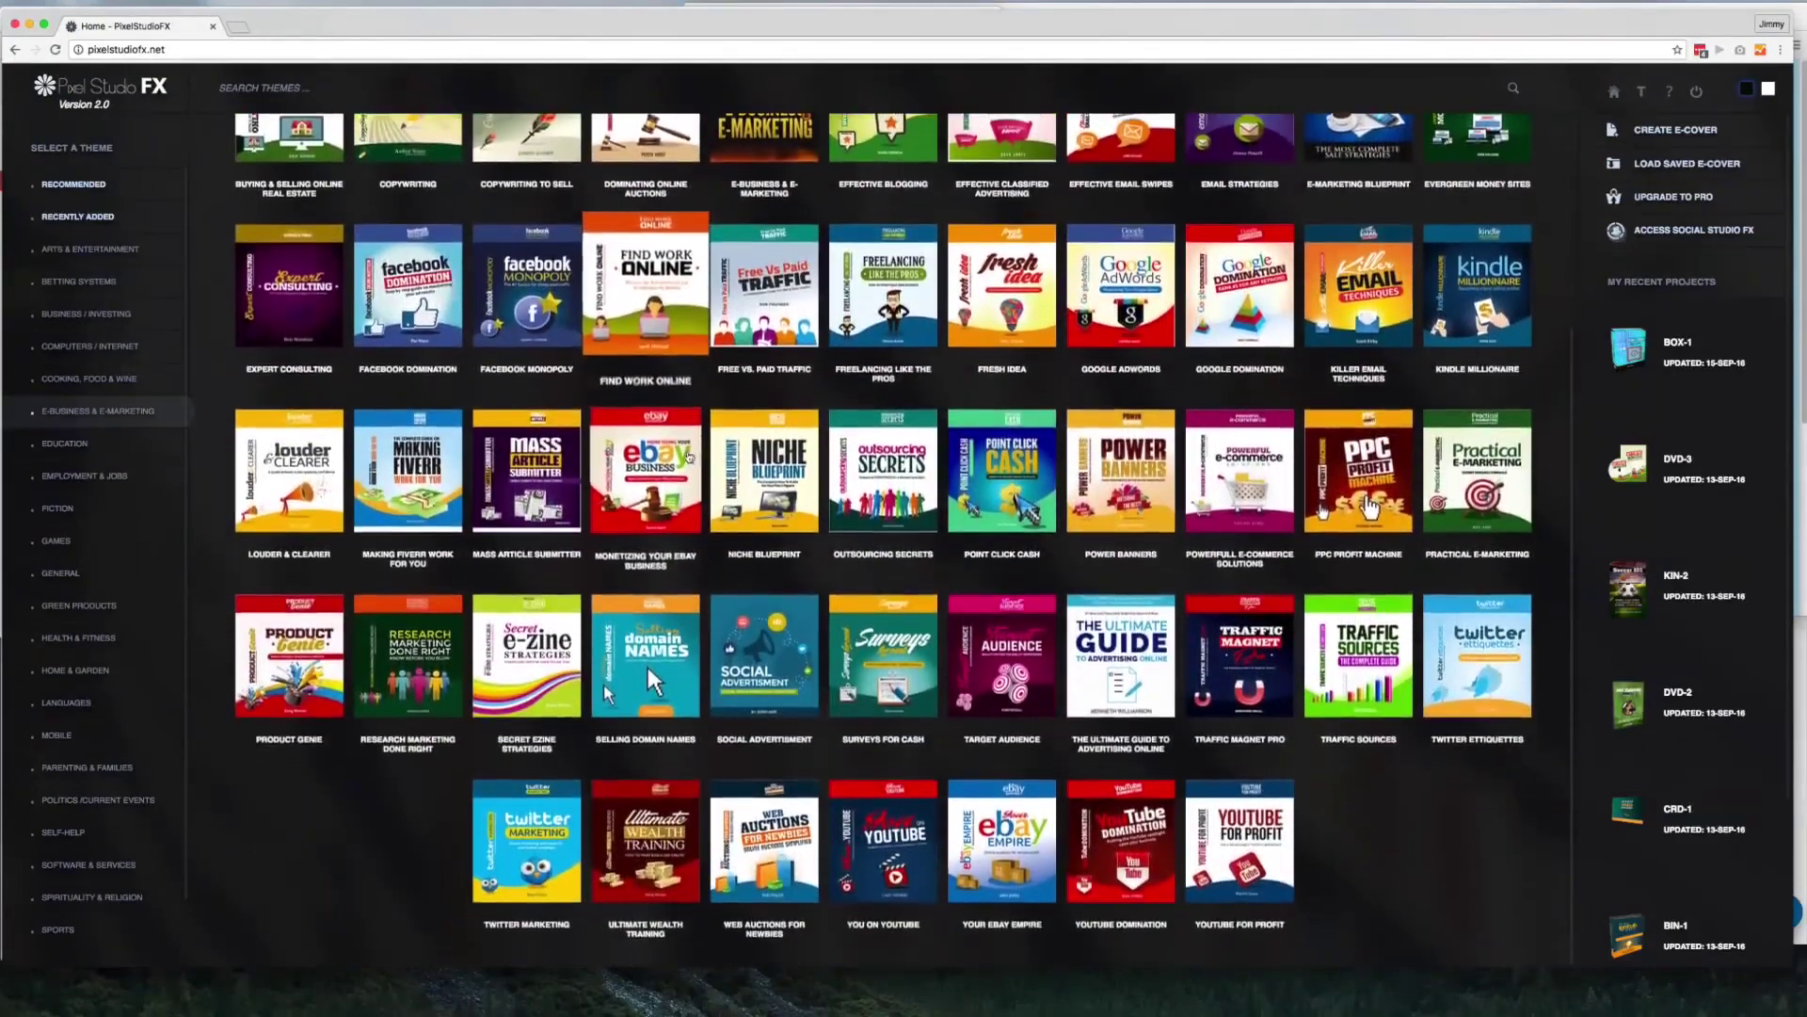
pyautogui.scroll(5, 687, 457)
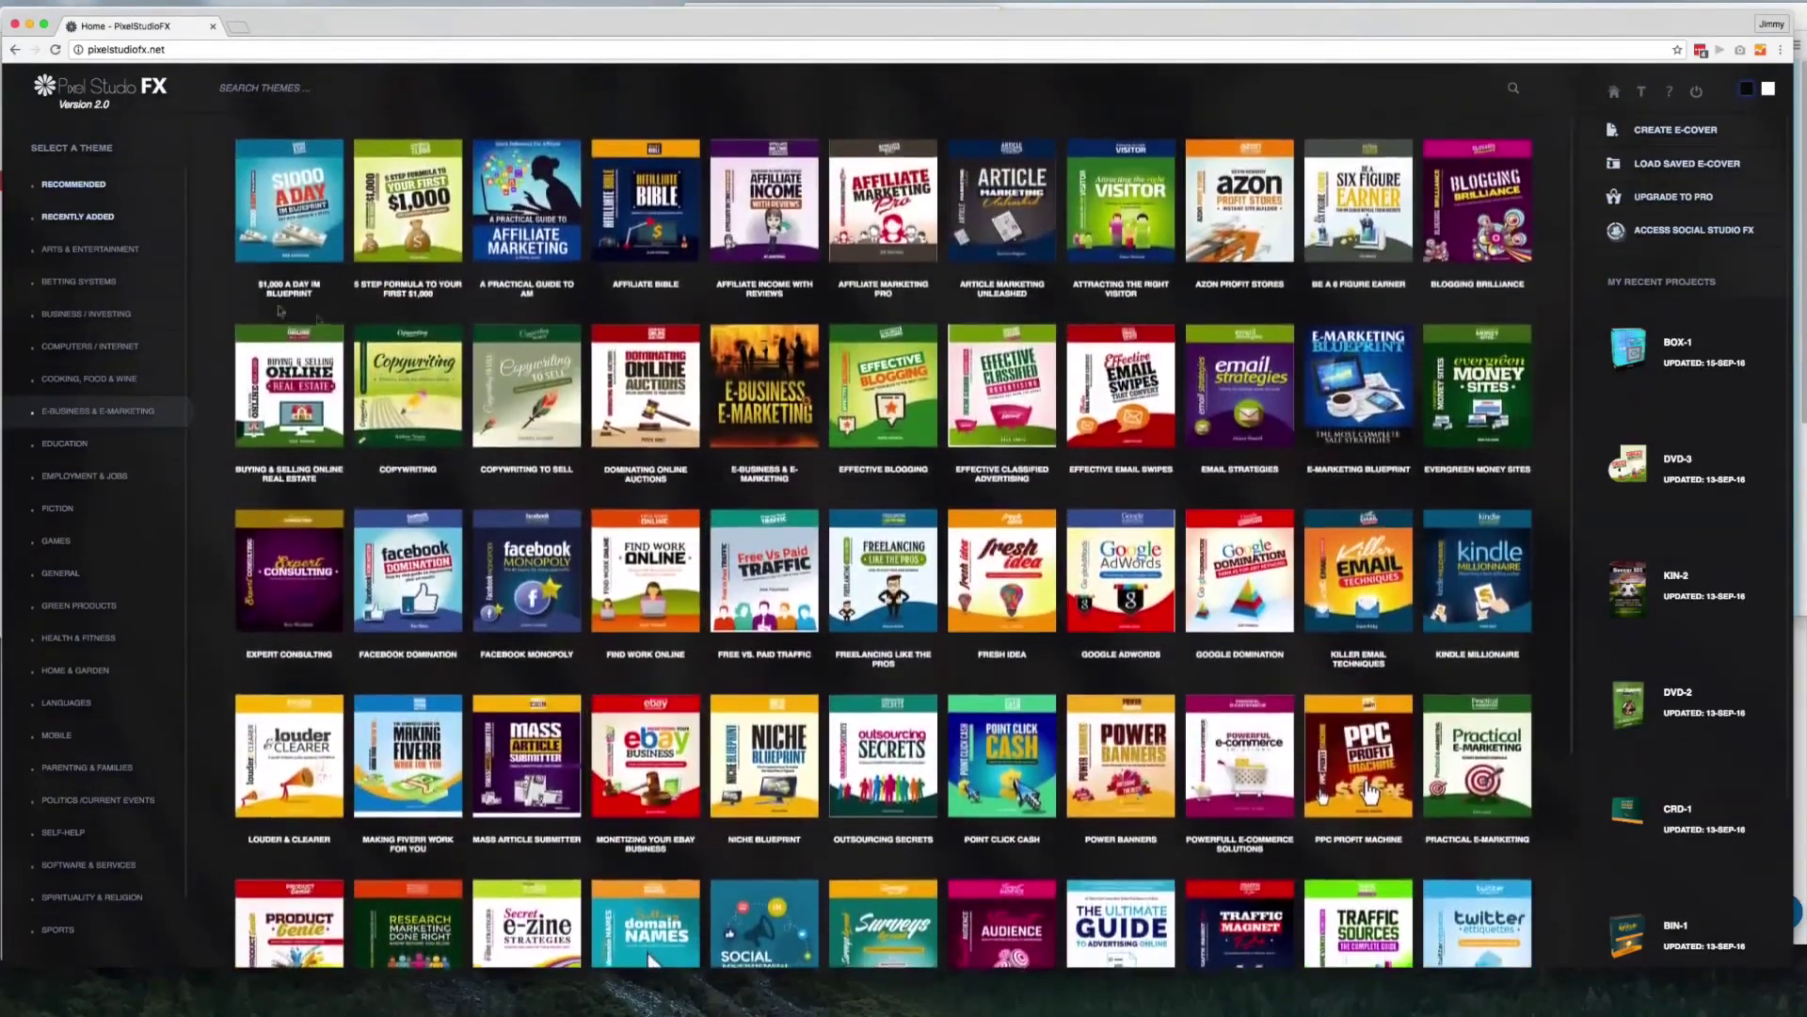
# Look through the cover themes in the Business / Investing and E-Business & E-Marketing categories
pyautogui.click(122, 313)
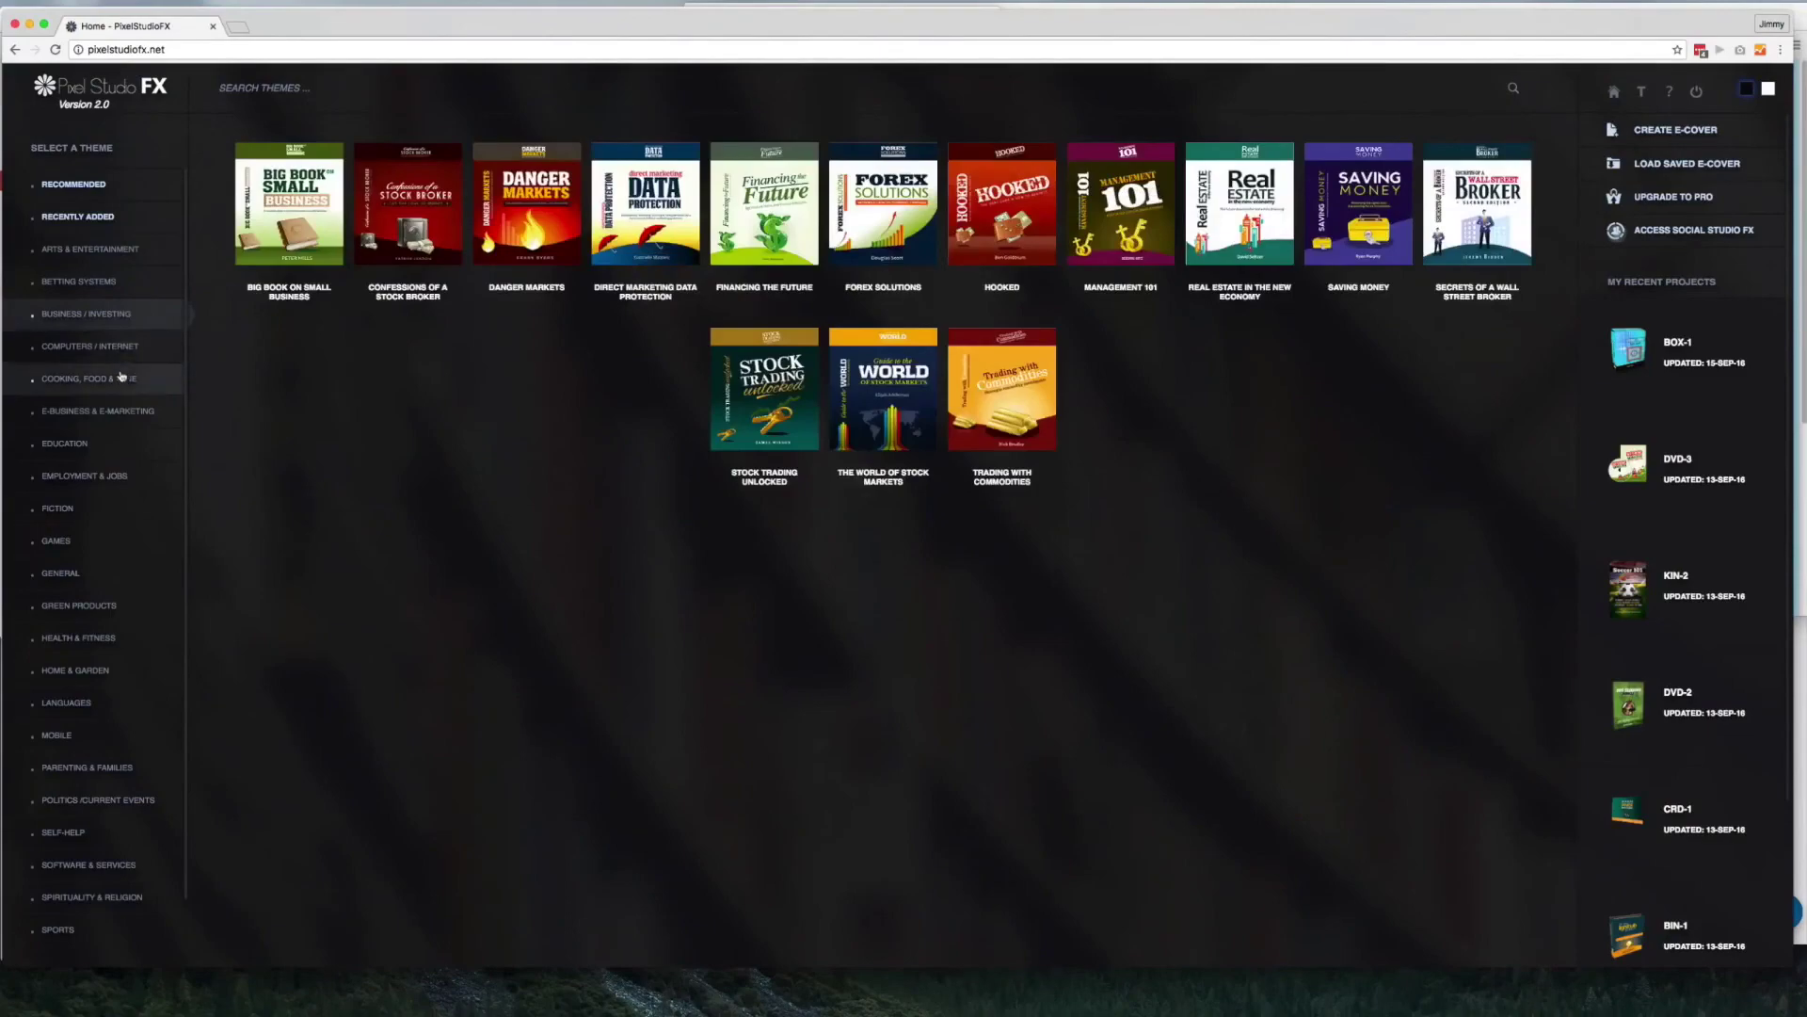
pyautogui.click(120, 376)
pyautogui.click(125, 412)
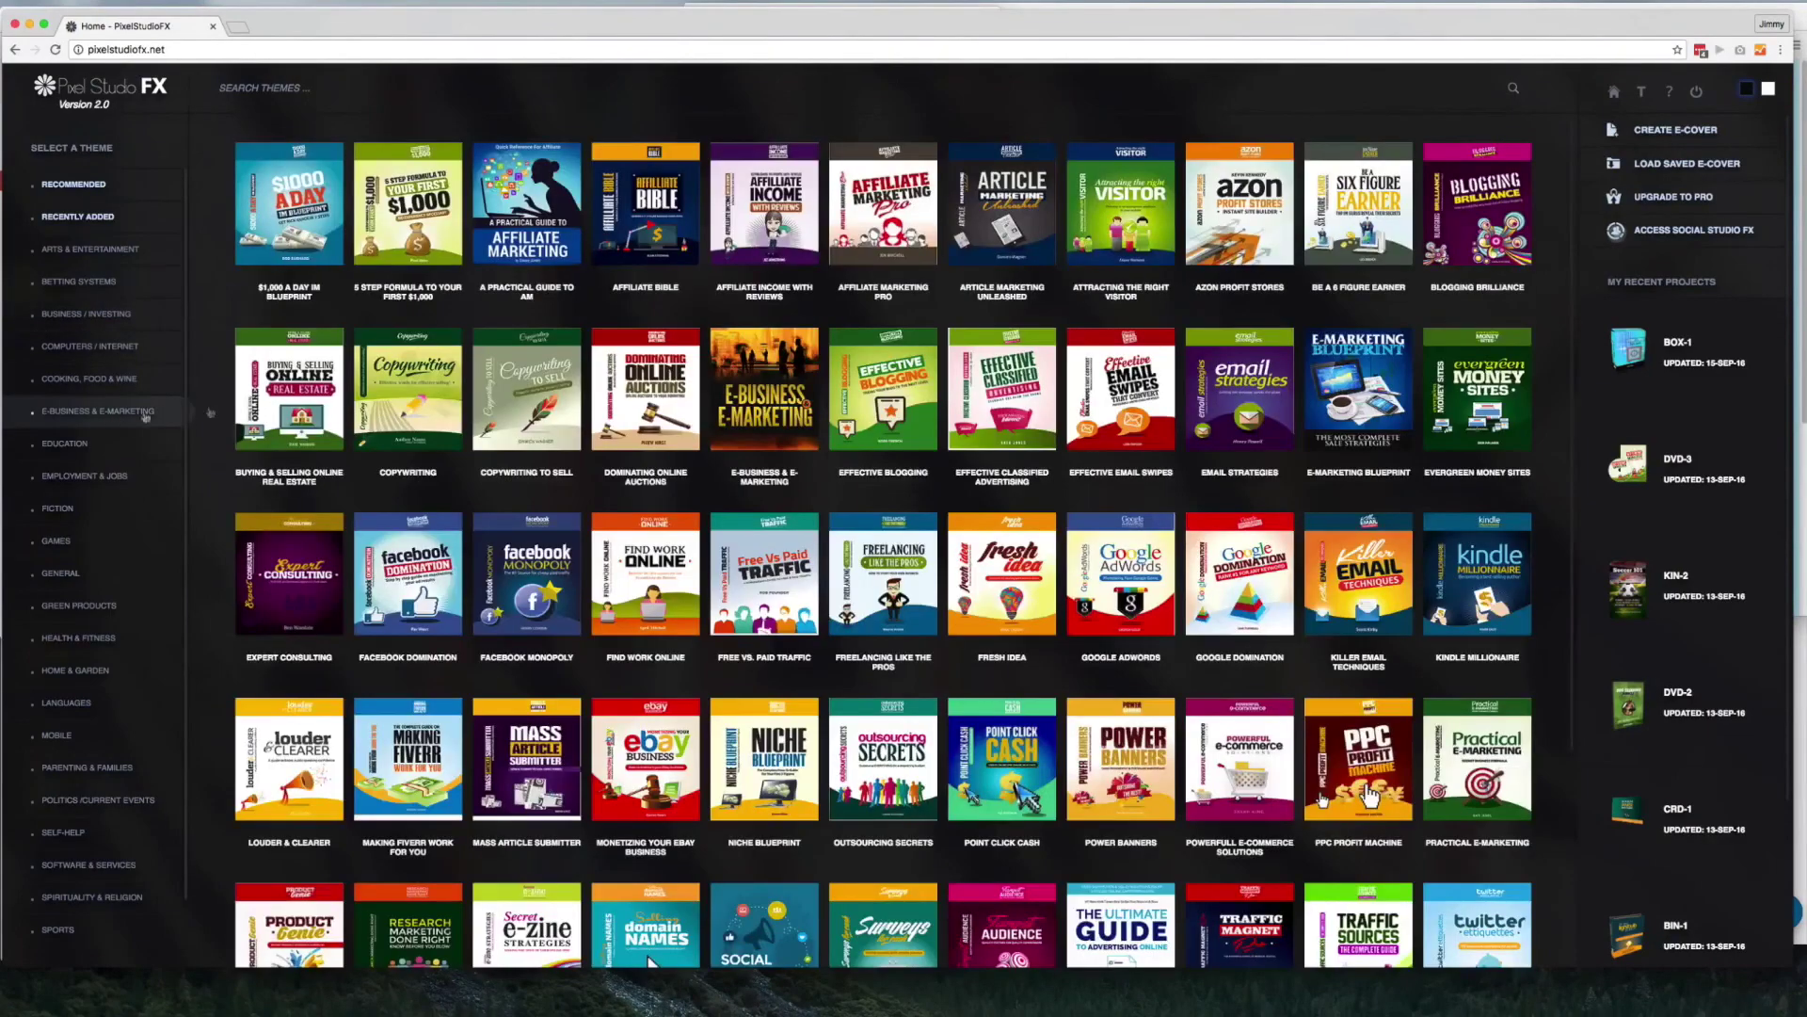
pyautogui.scroll(-4, 471, 456)
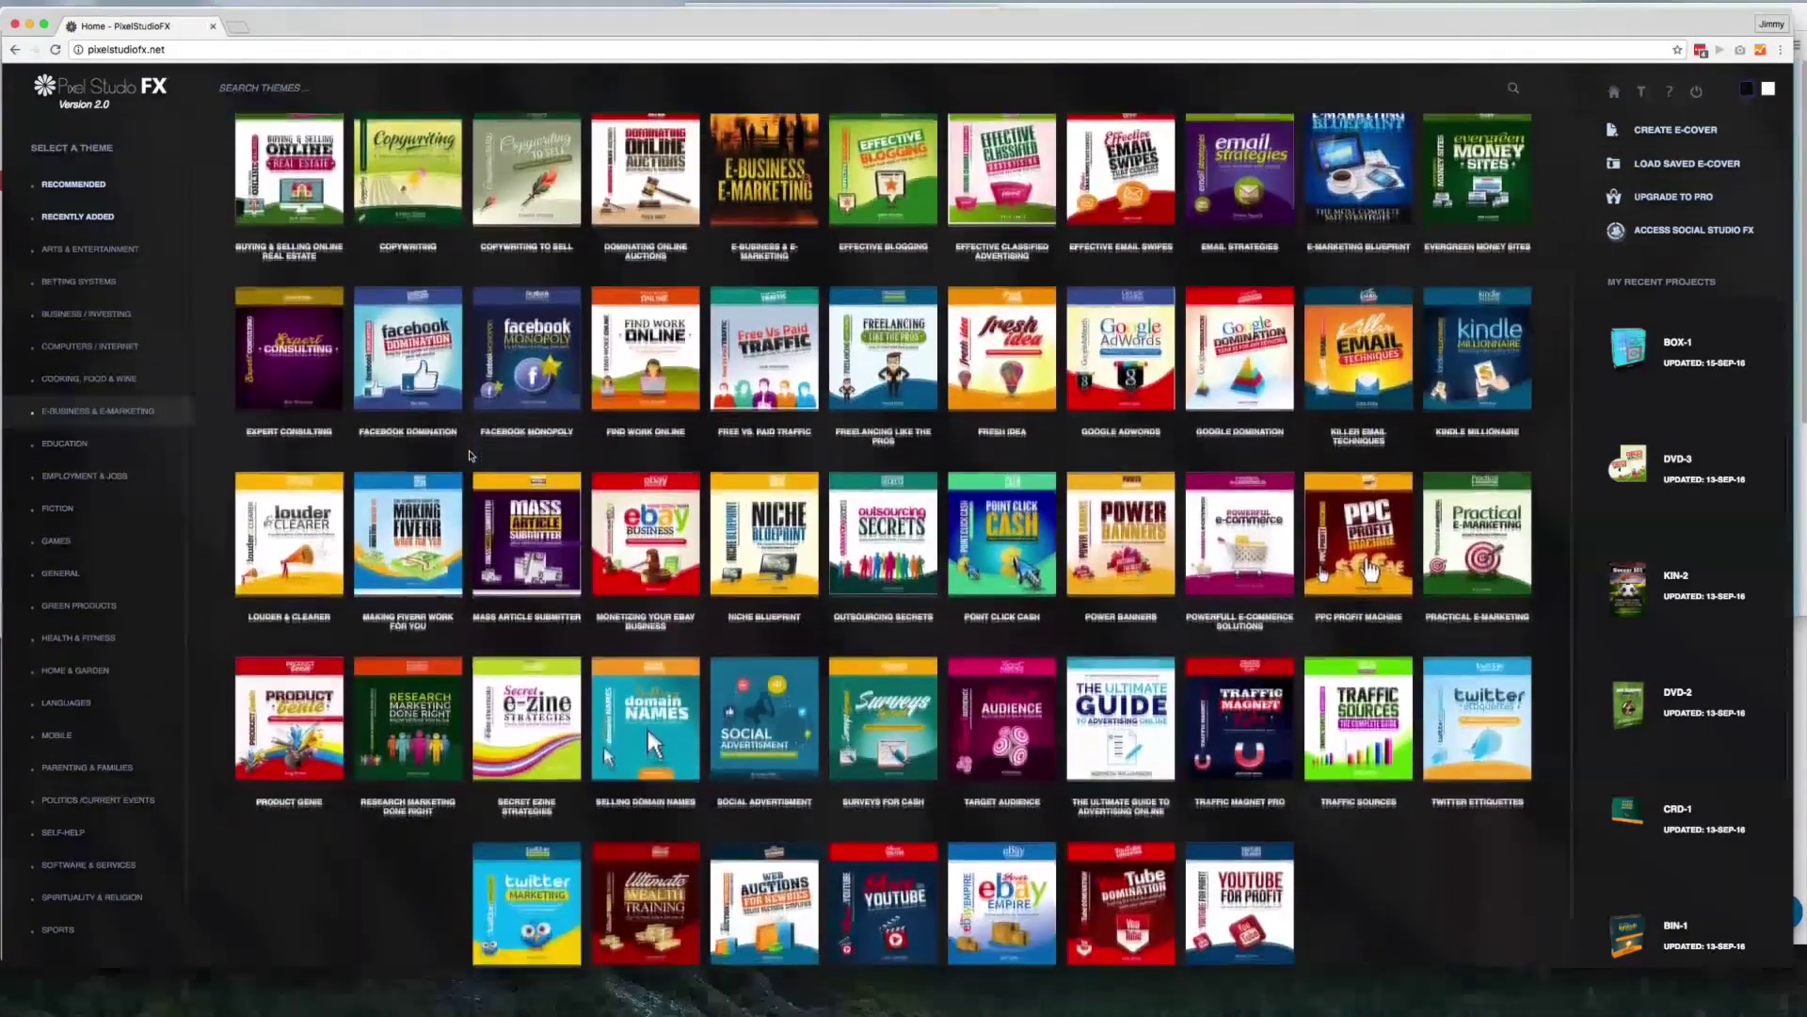
pyautogui.scroll(-1, 470, 455)
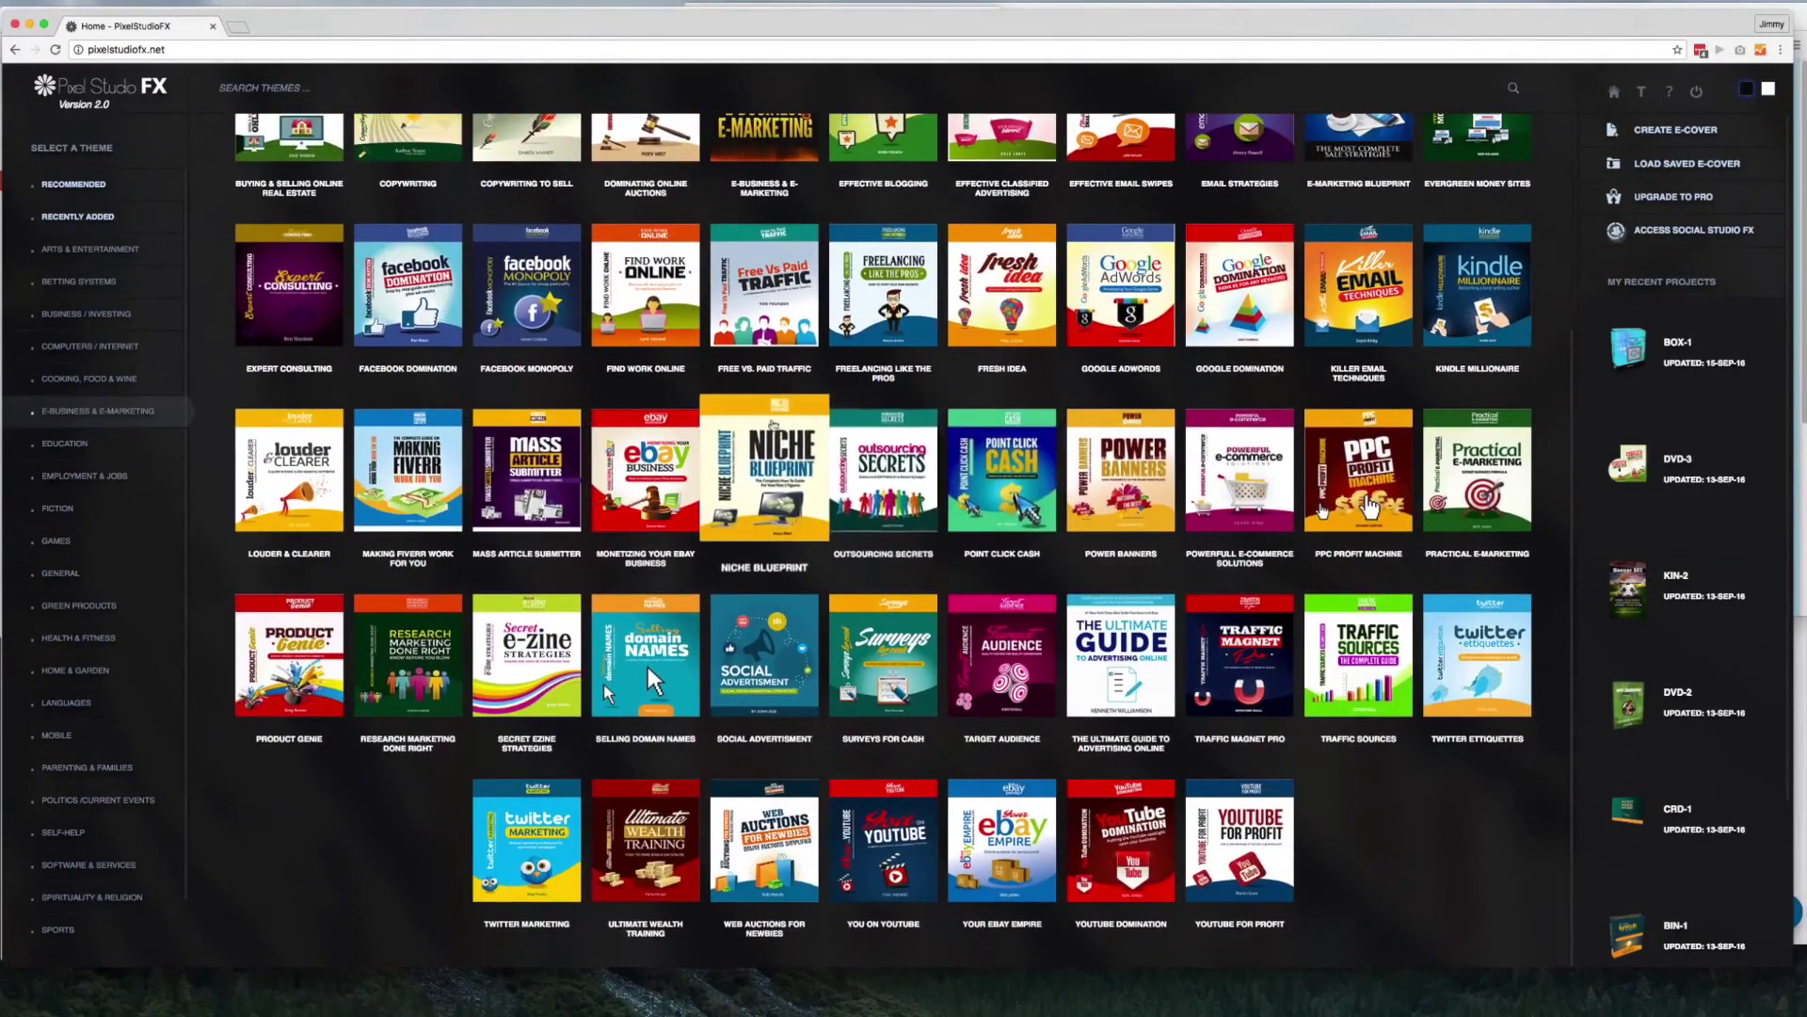
pyautogui.scroll(5, 765, 441)
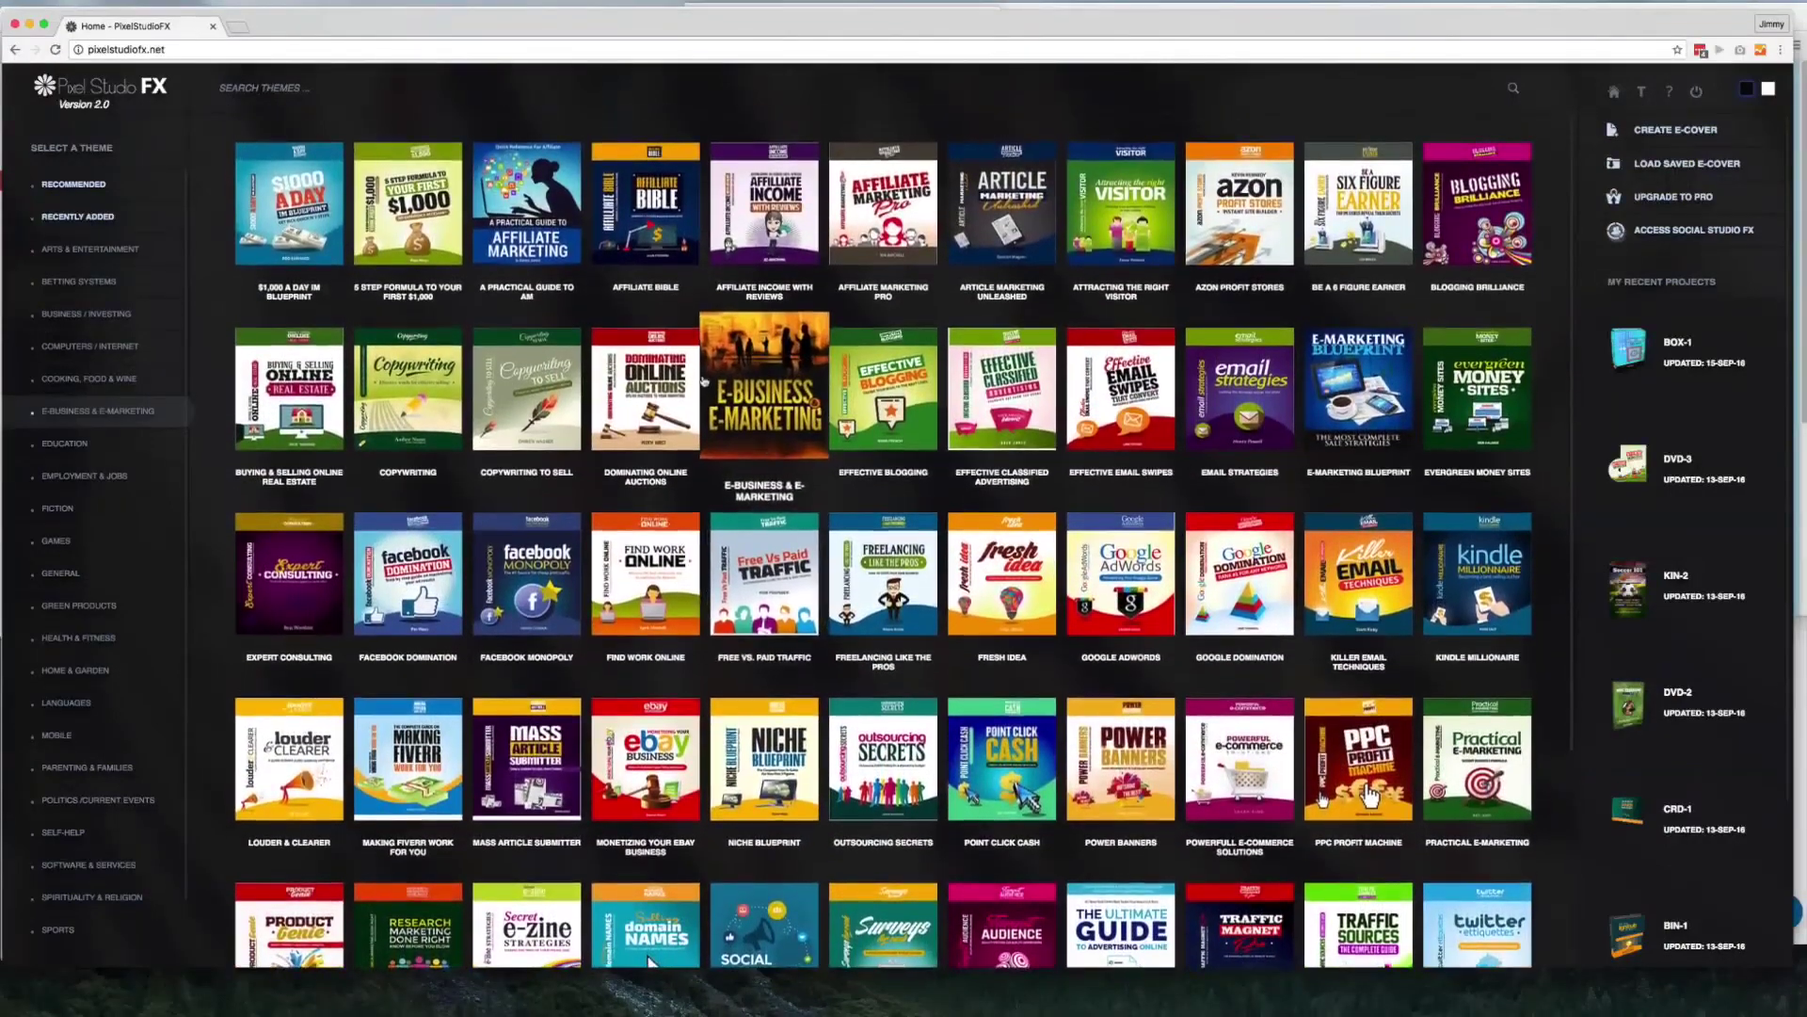